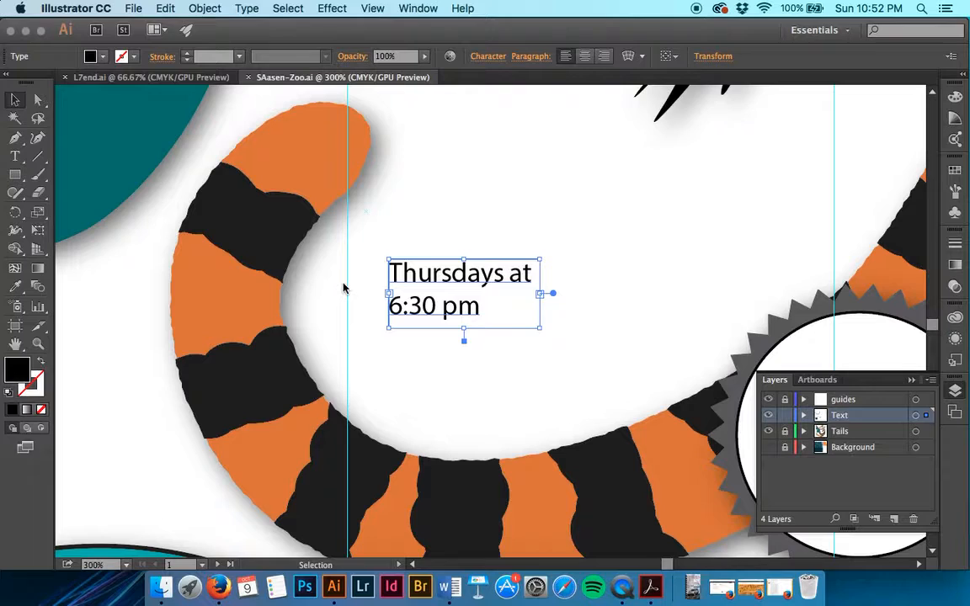
Step: Zoom out to see the whole flyer artboard with the 'Thursdays at 6:30 pm' text in the tail
key(super+minus)
key(super+minus)
key(super+minus)
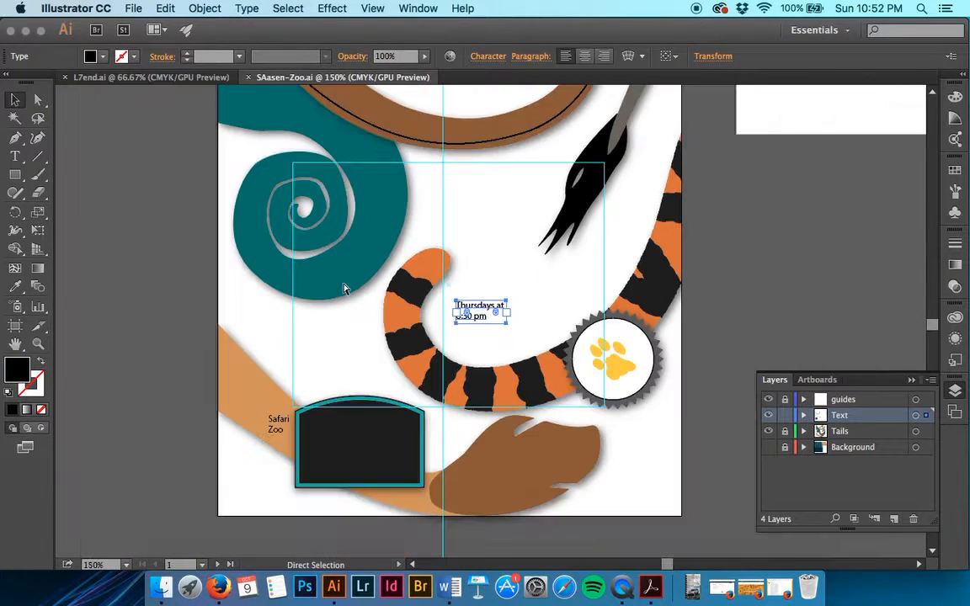
Step: Deselect the event text and place the L7text.txt story file from the Lesson07 folder
click(716, 259)
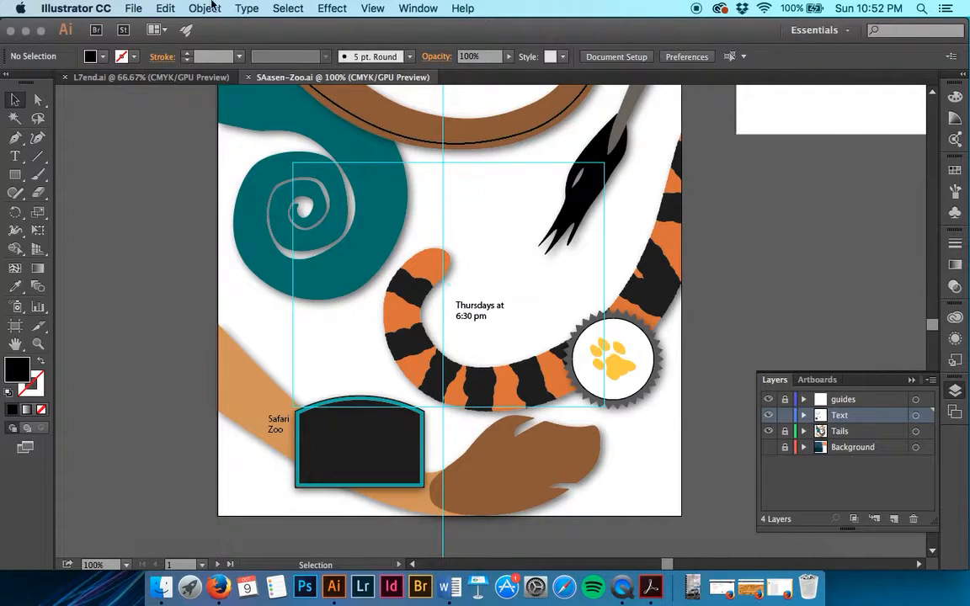
click(134, 9)
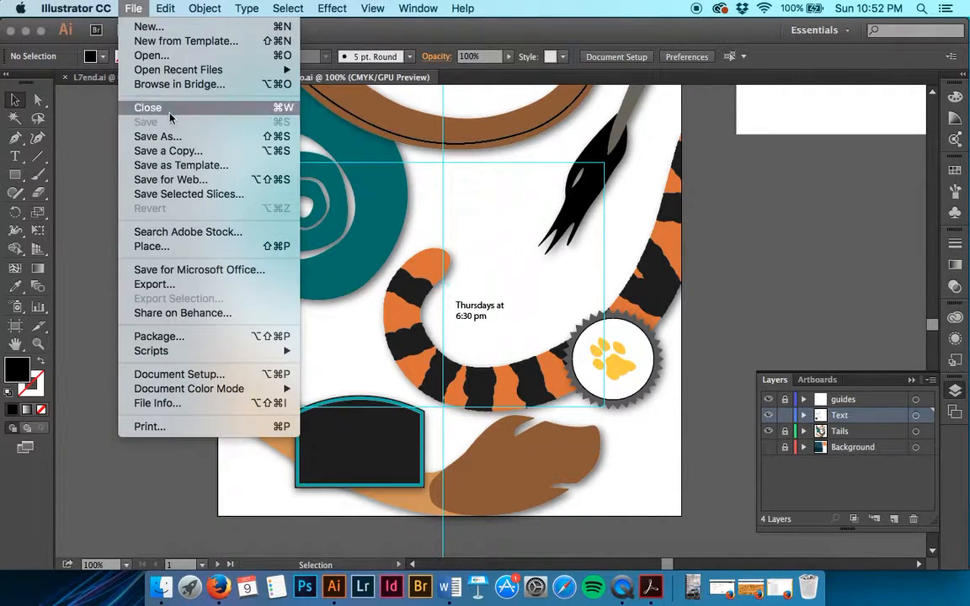
click(188, 245)
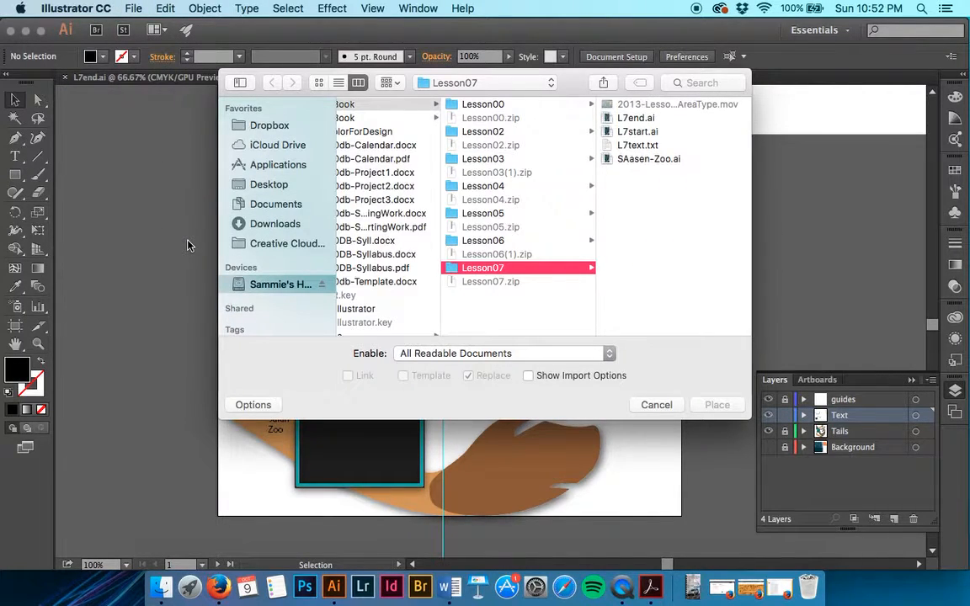
click(629, 146)
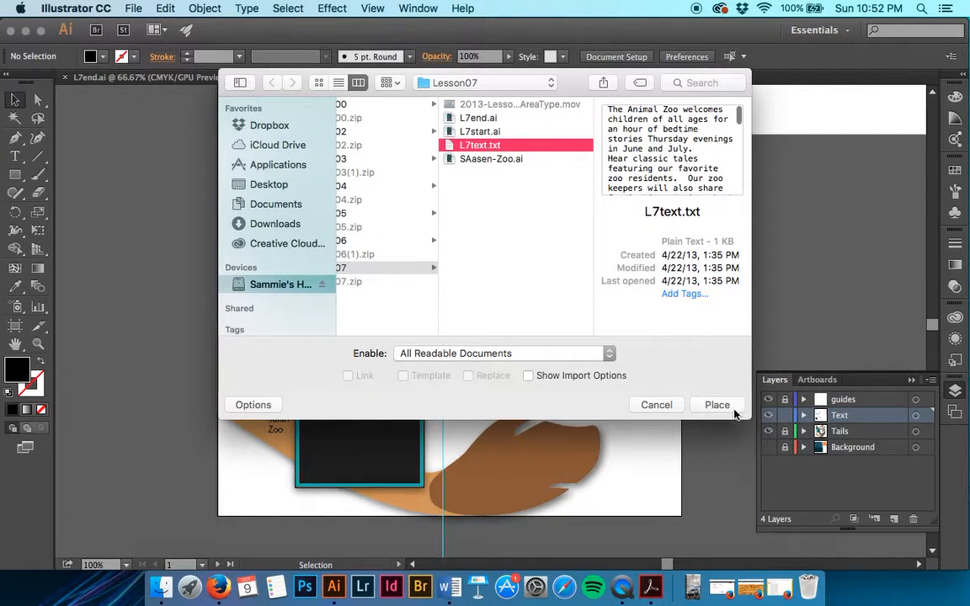
click(717, 405)
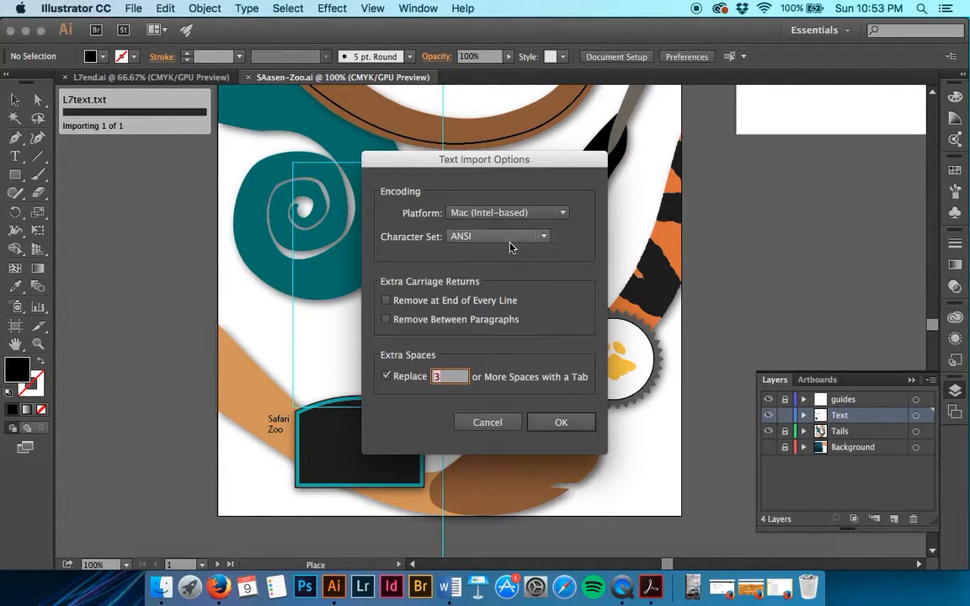
Step: Keep the Mac (Intel-based) platform encoding and accept the text import options
click(507, 216)
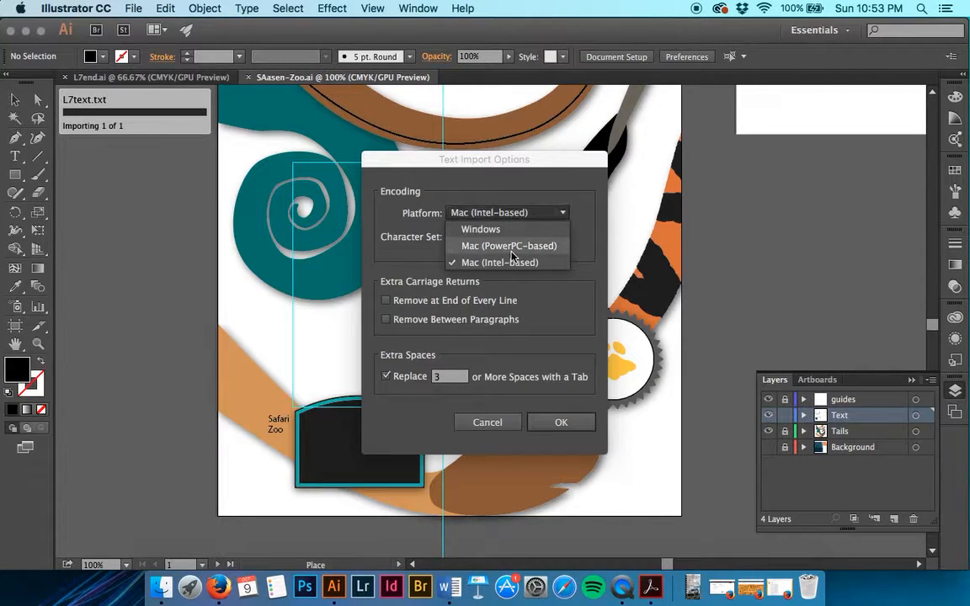
click(553, 263)
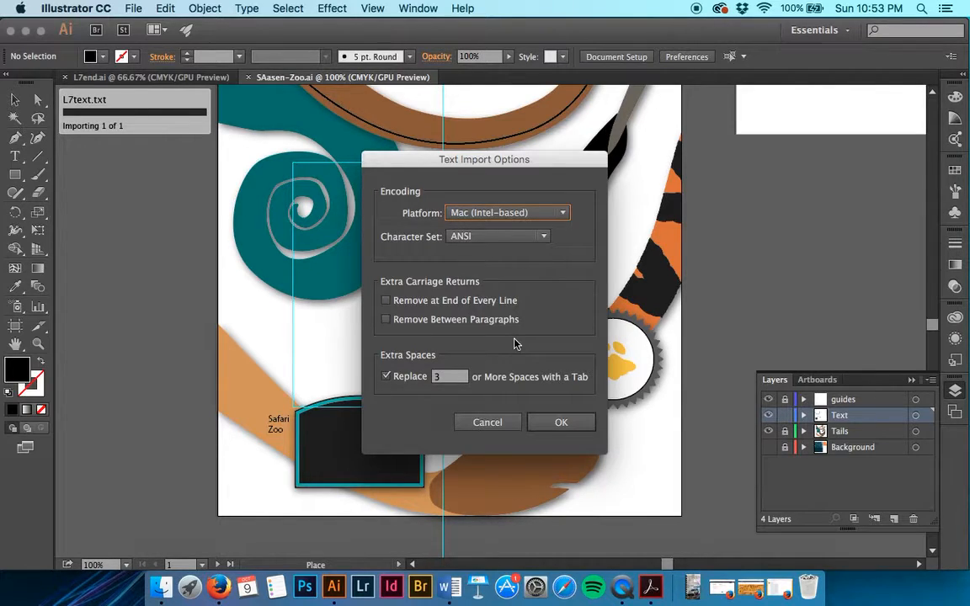
click(556, 421)
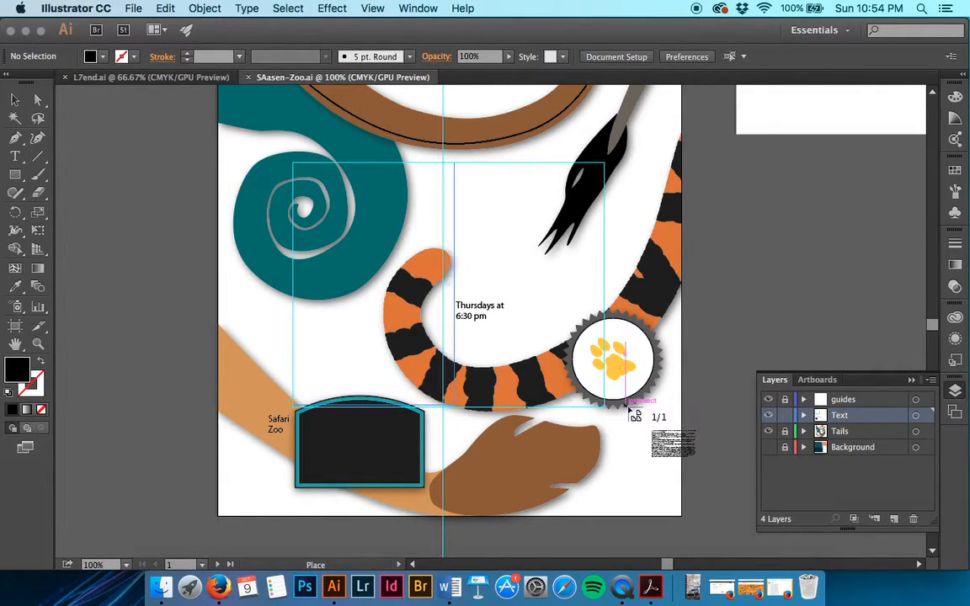
Step: Place the story text and resize its frame into a wide, shallow band at the flyer's top
click(633, 410)
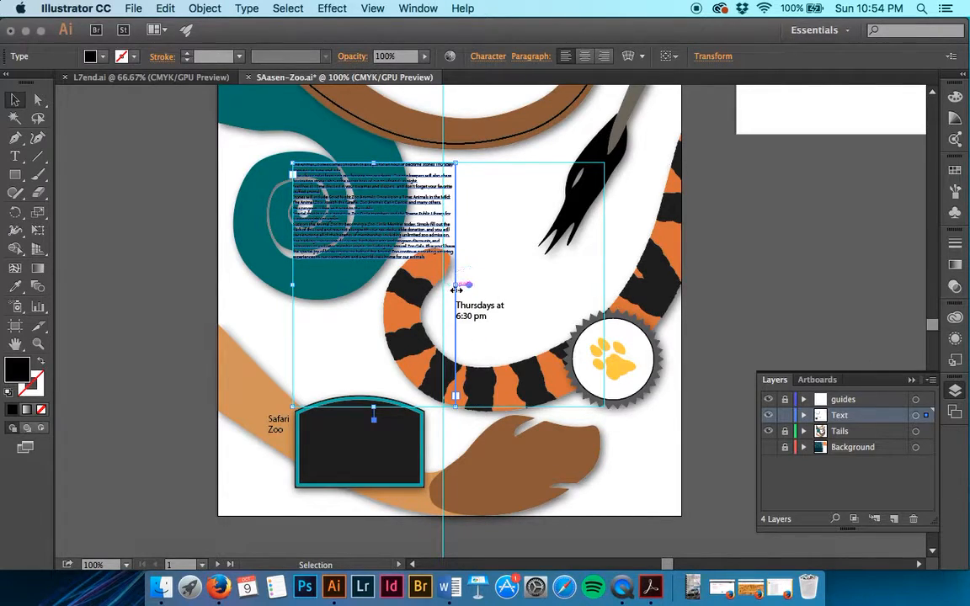
drag(456, 285, 607, 287)
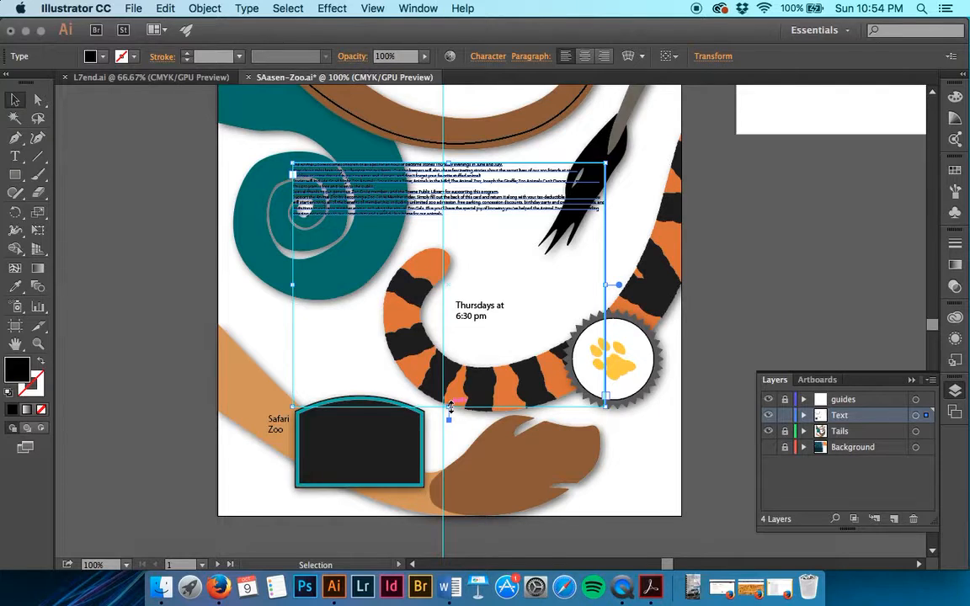
drag(449, 407, 482, 213)
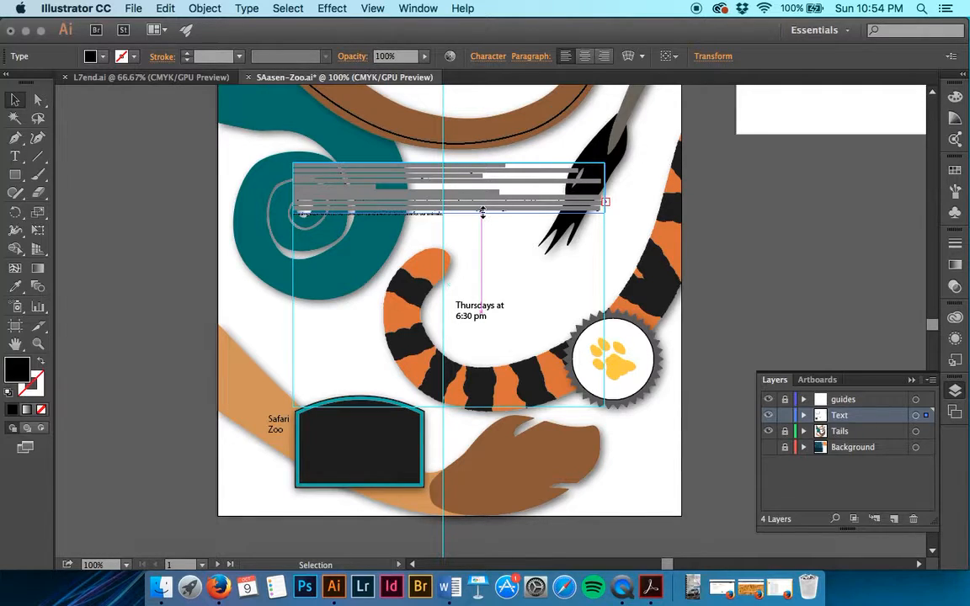
drag(482, 213, 481, 211)
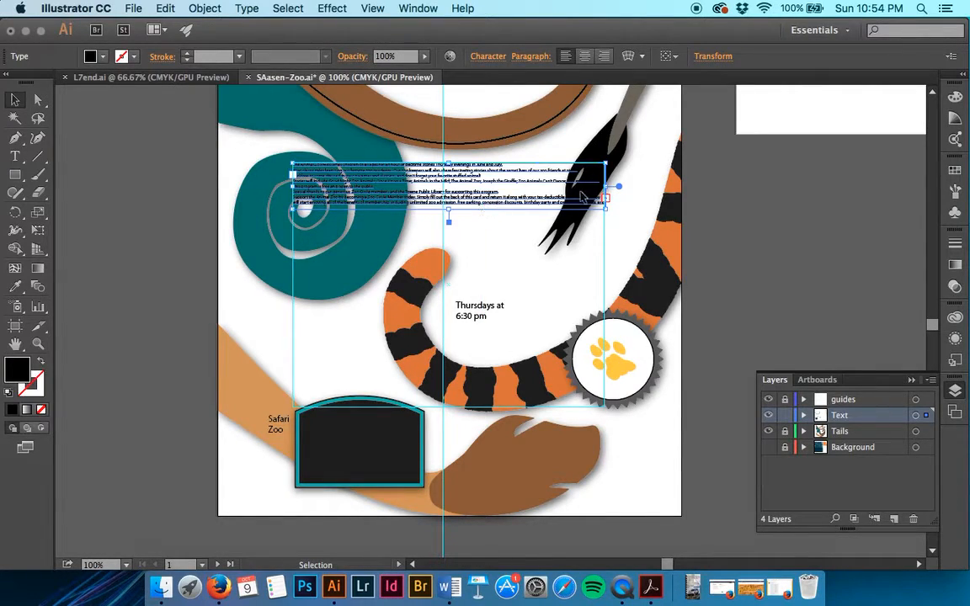
key(a)
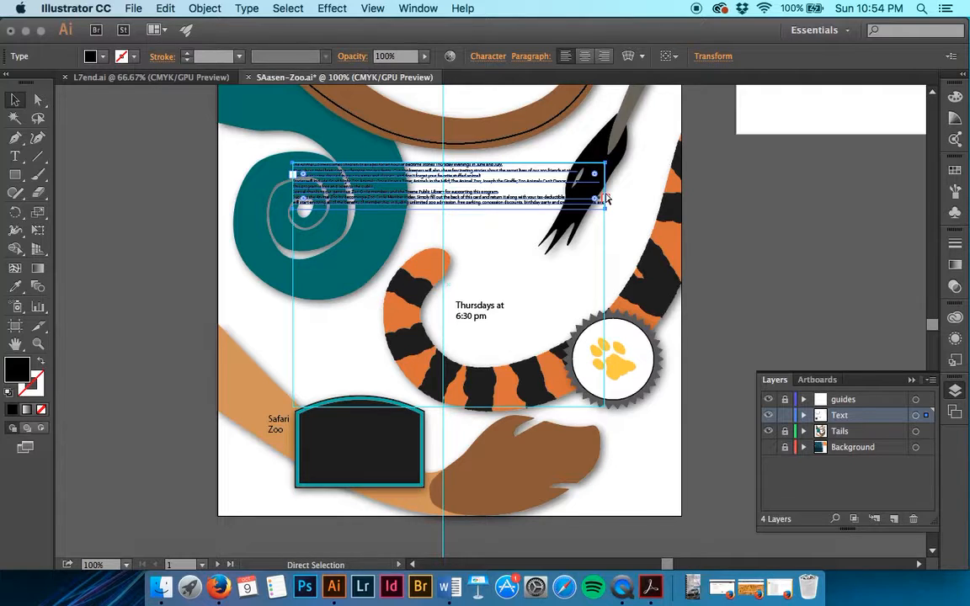
key(super+equal)
key(super+equal)
key(super+equal)
scroll(606, 198, up, 3)
scroll(606, 198, right, 3)
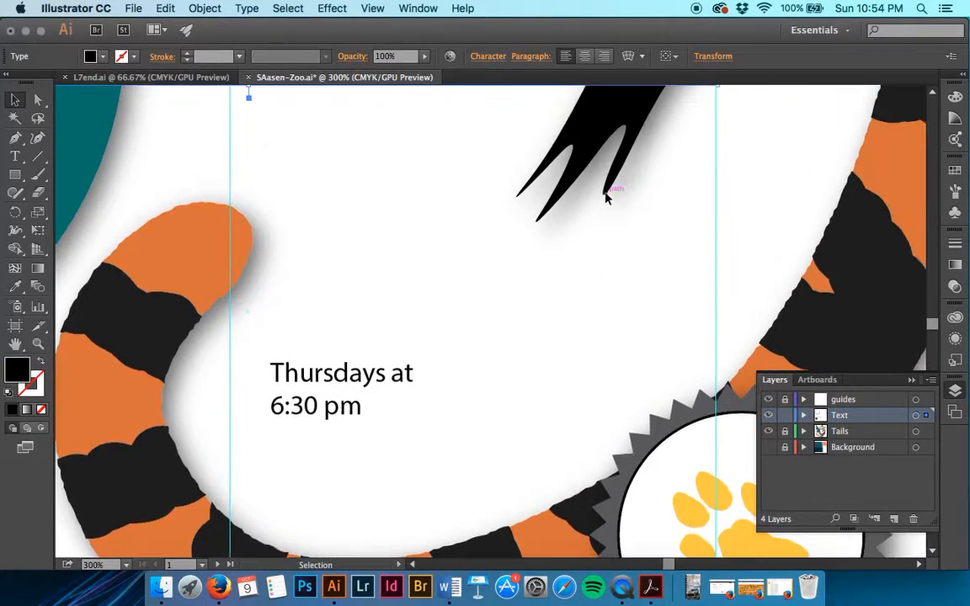
scroll(606, 199, up, 3)
scroll(606, 199, right, 2)
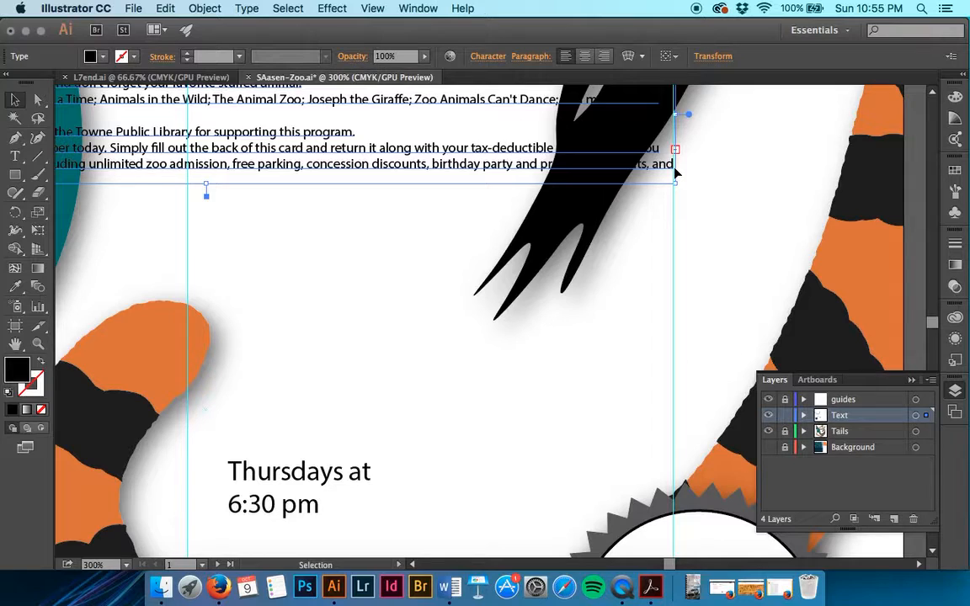
scroll(359, 219, left, 10)
scroll(360, 219, up, 3)
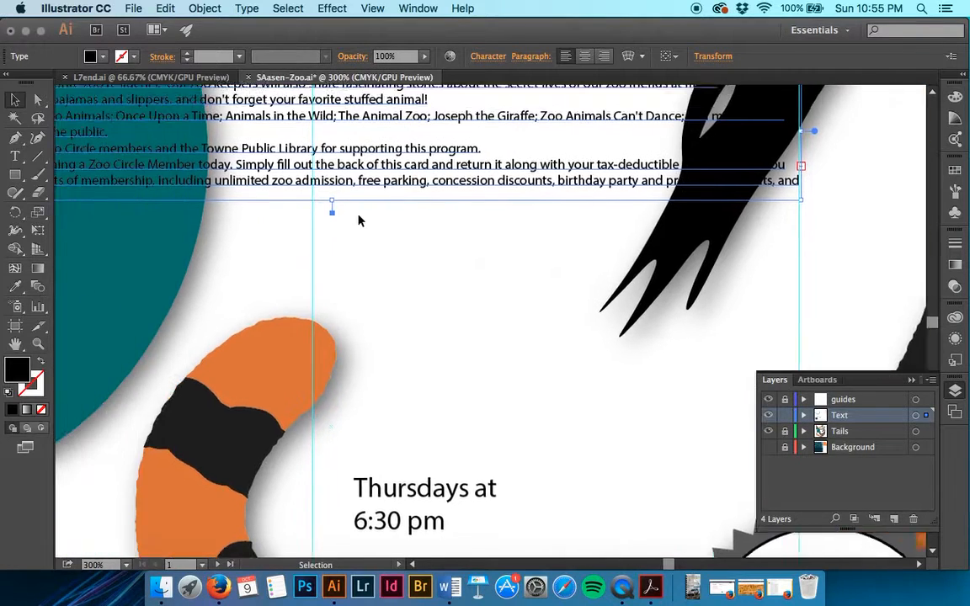
scroll(396, 342, left, 5)
scroll(396, 342, up, 1)
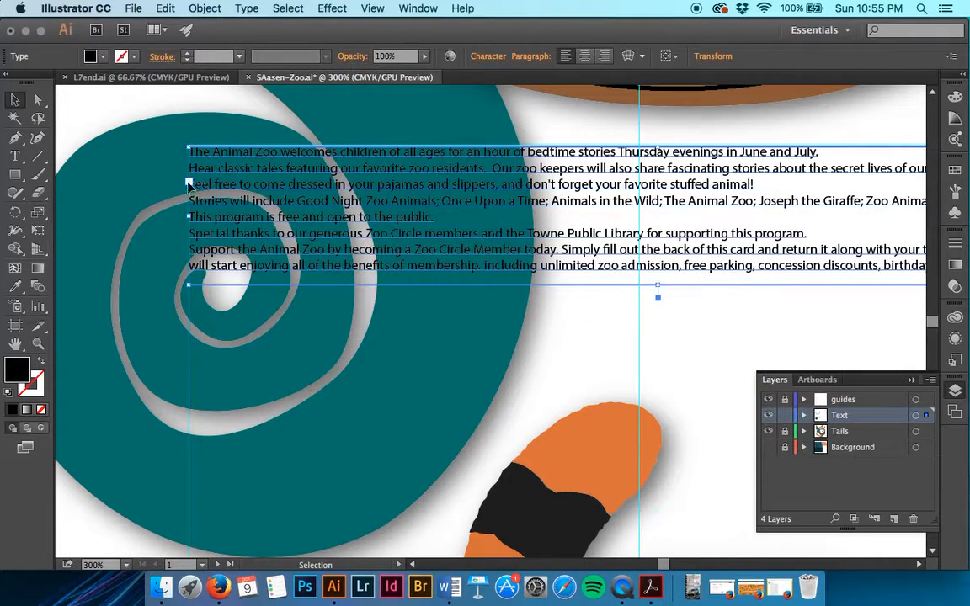
scroll(392, 248, right, 15)
scroll(392, 248, down, 1)
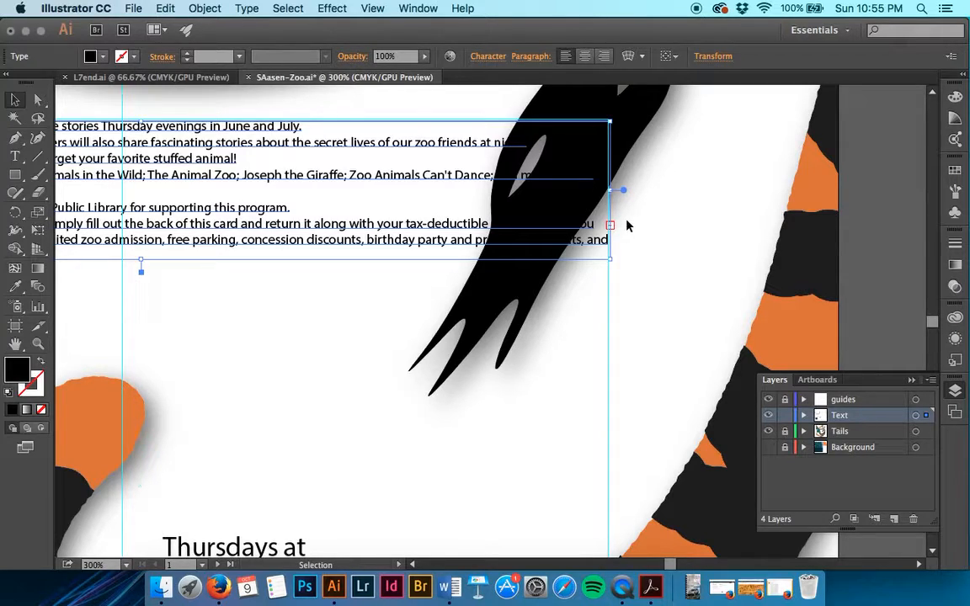
Step: Reselect the story frame and try threading its overflow into a new frame, then undo it
click(332, 9)
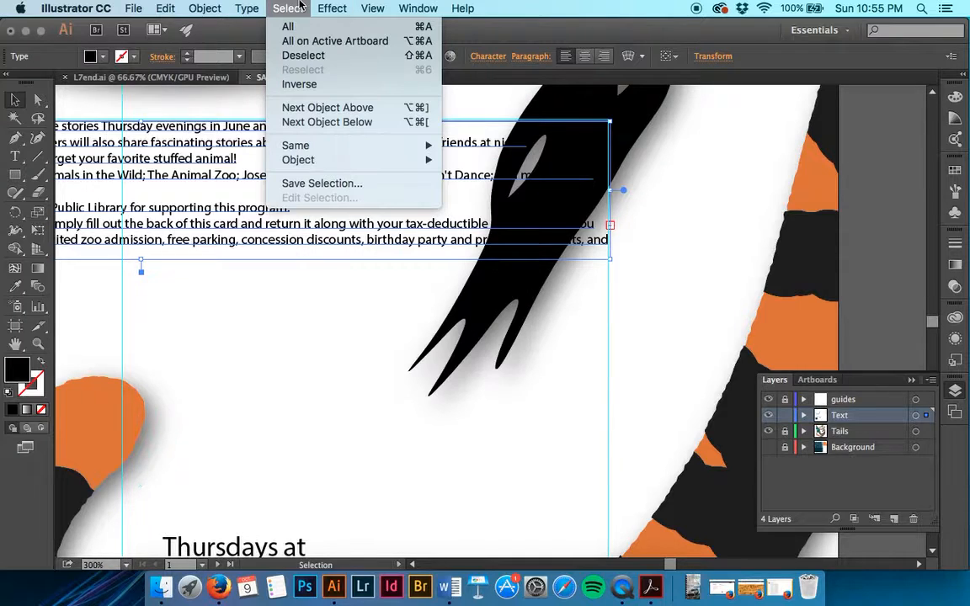
click(300, 4)
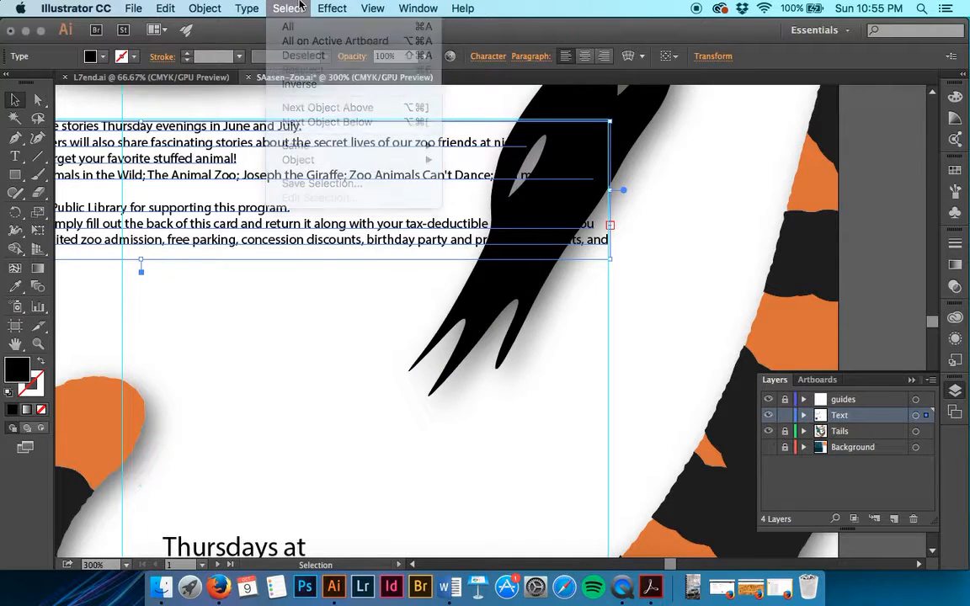
click(683, 273)
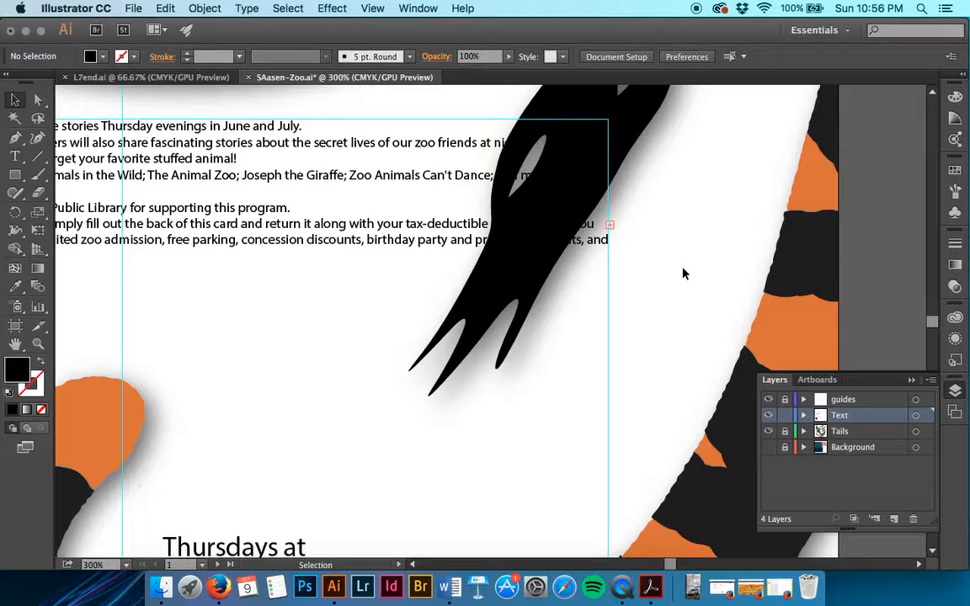
click(443, 240)
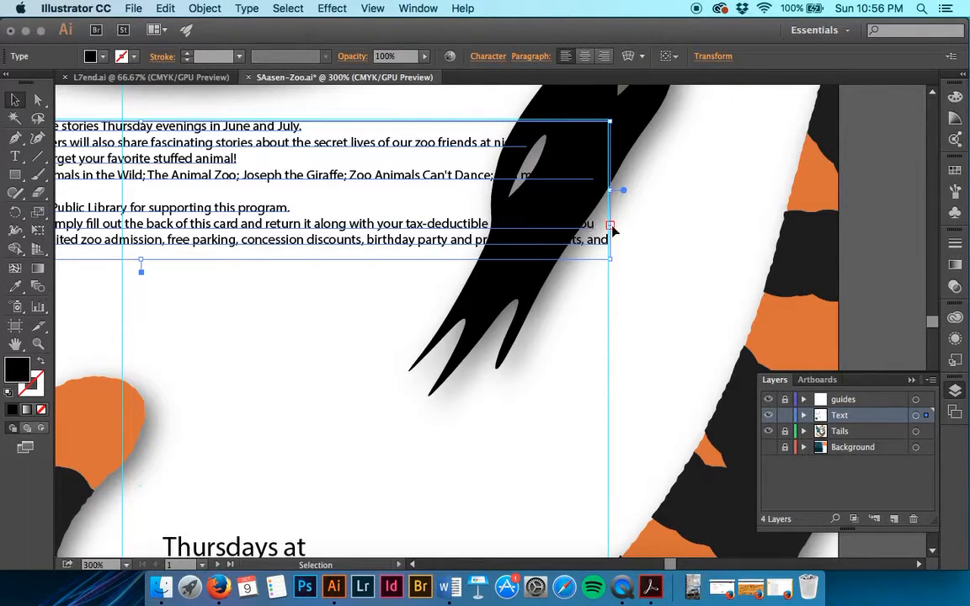
key(t)
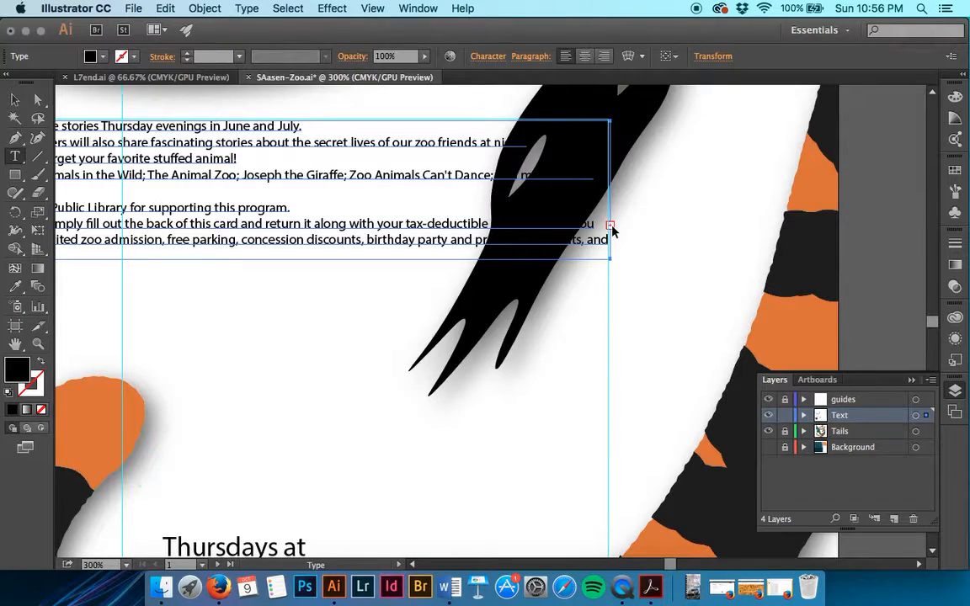
click(611, 226)
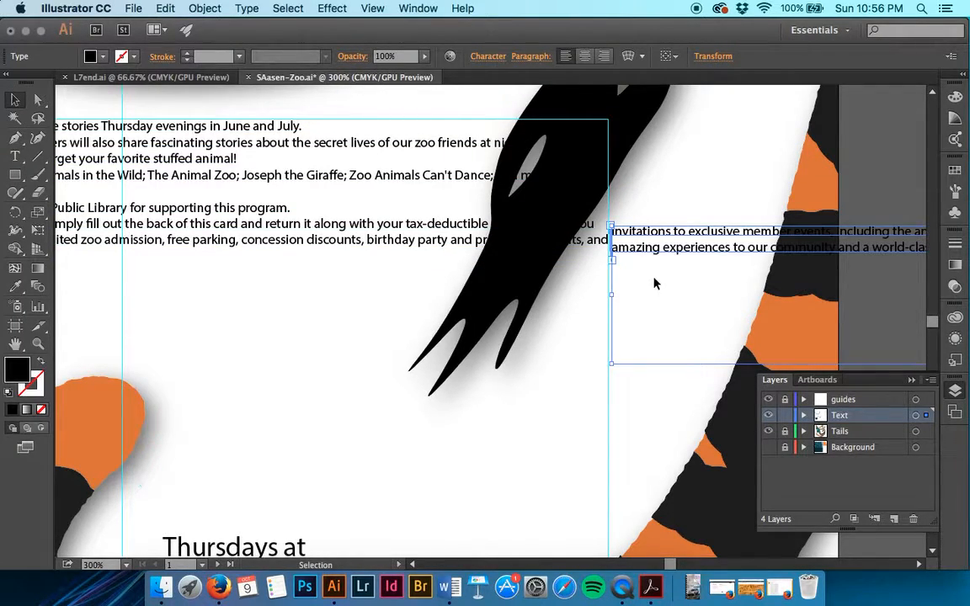
key(super+z)
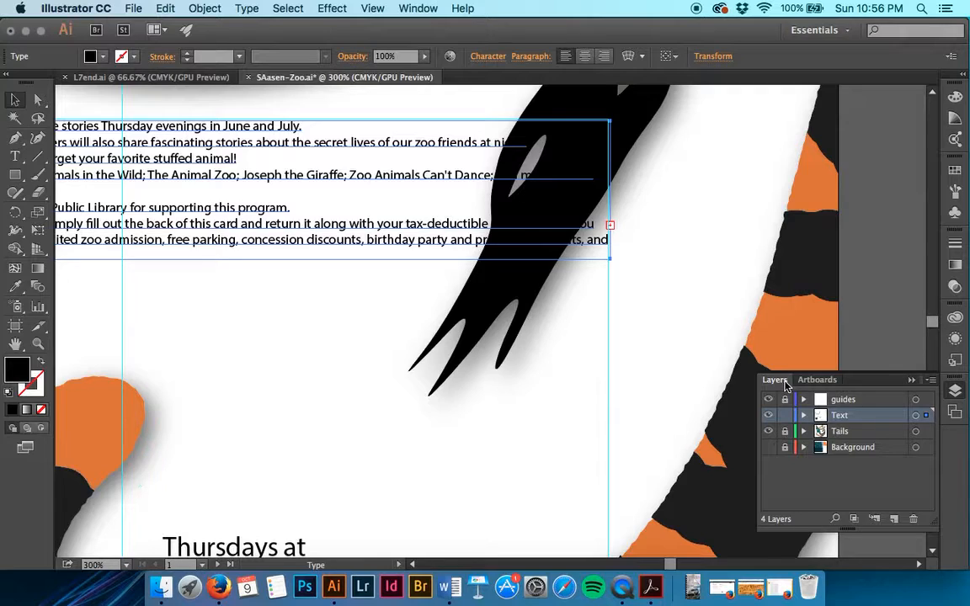
Step: Make the Card artboard active, select all on it, and flow the overflow into its empty frame
click(818, 380)
click(804, 413)
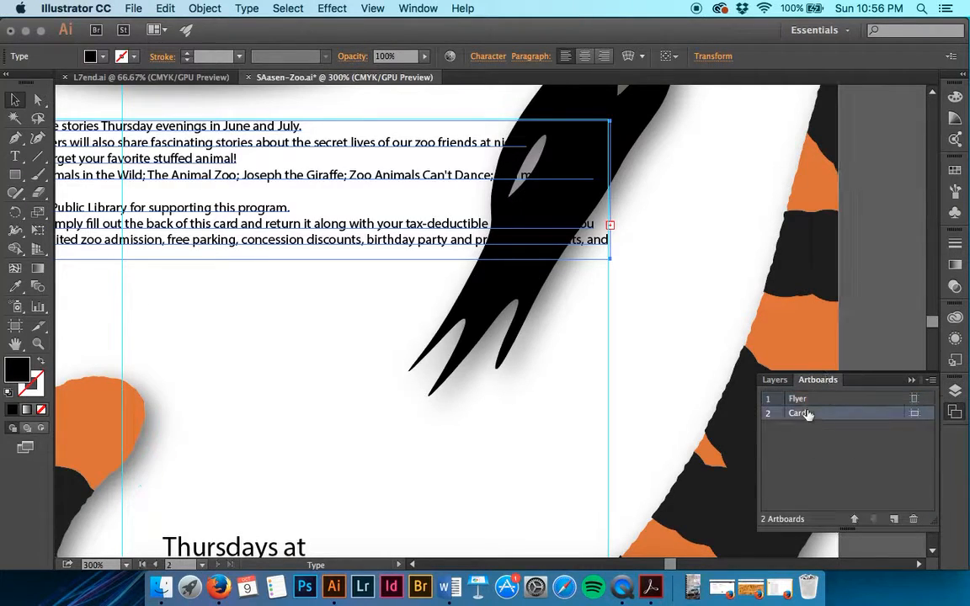
double_click(775, 412)
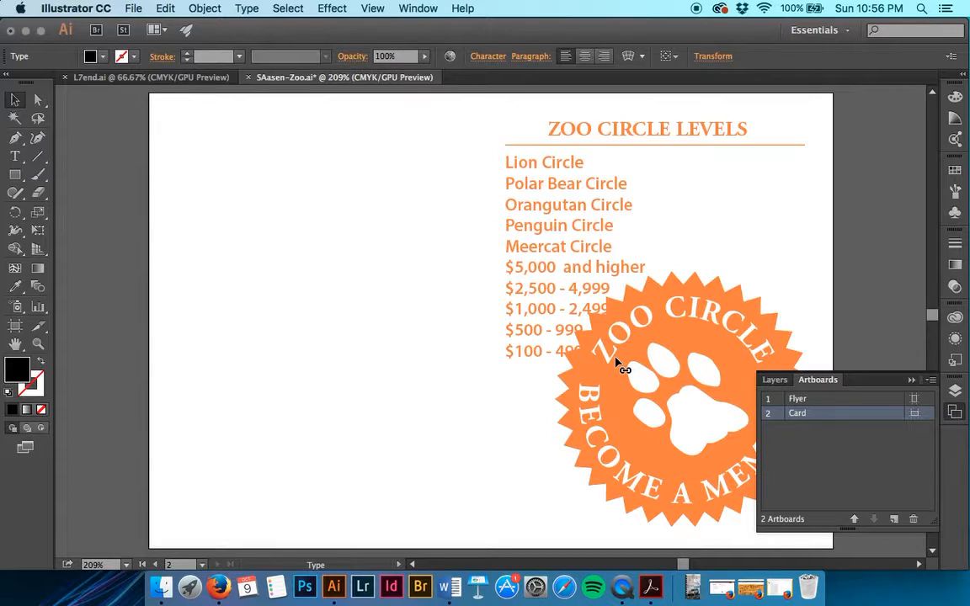
click(325, 5)
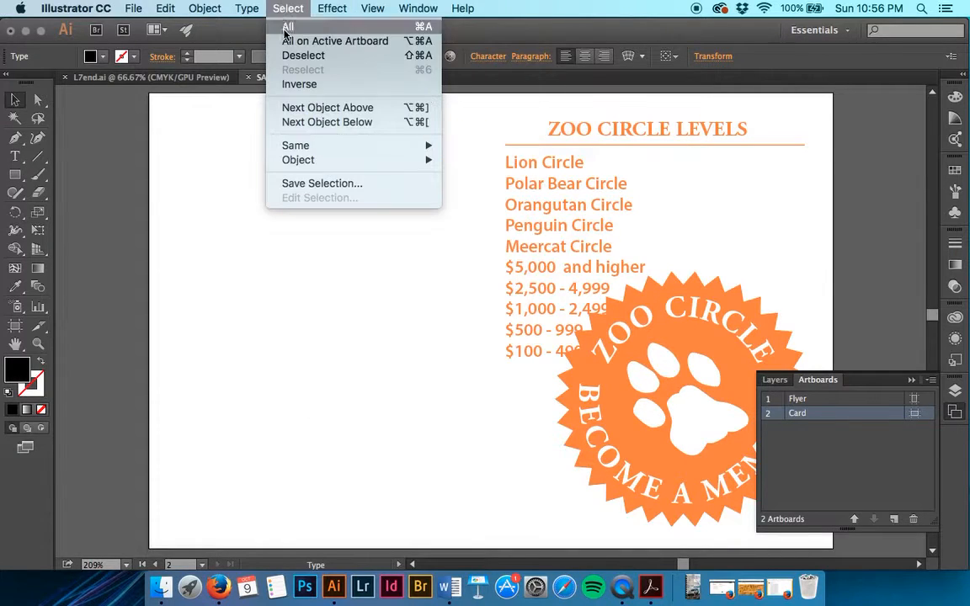
click(285, 42)
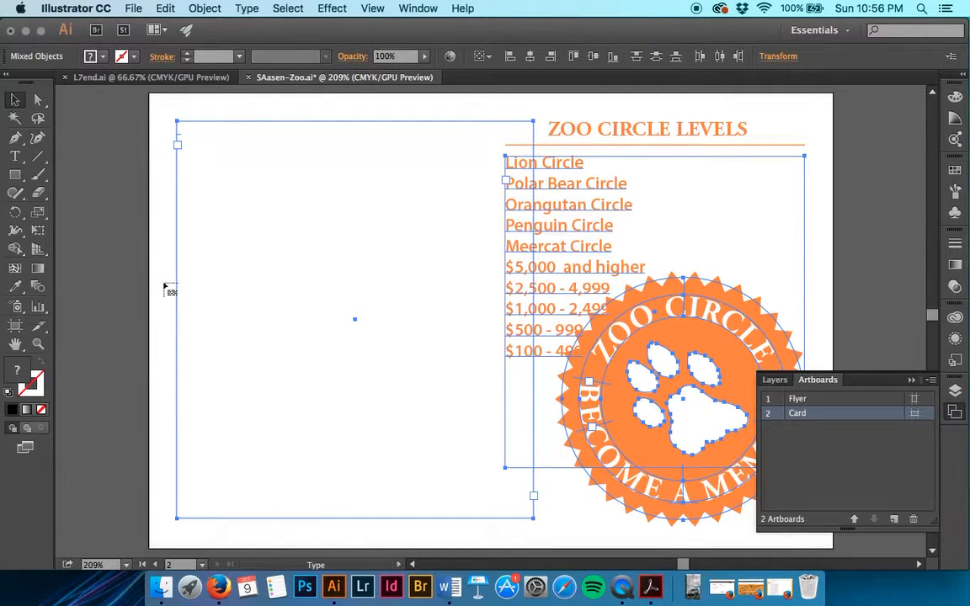
click(180, 149)
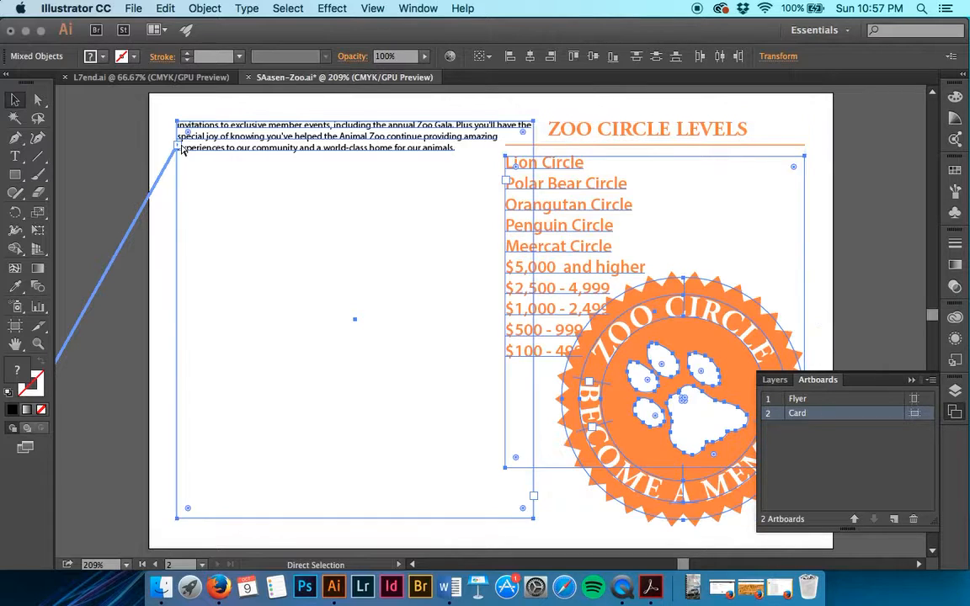
key(super+1)
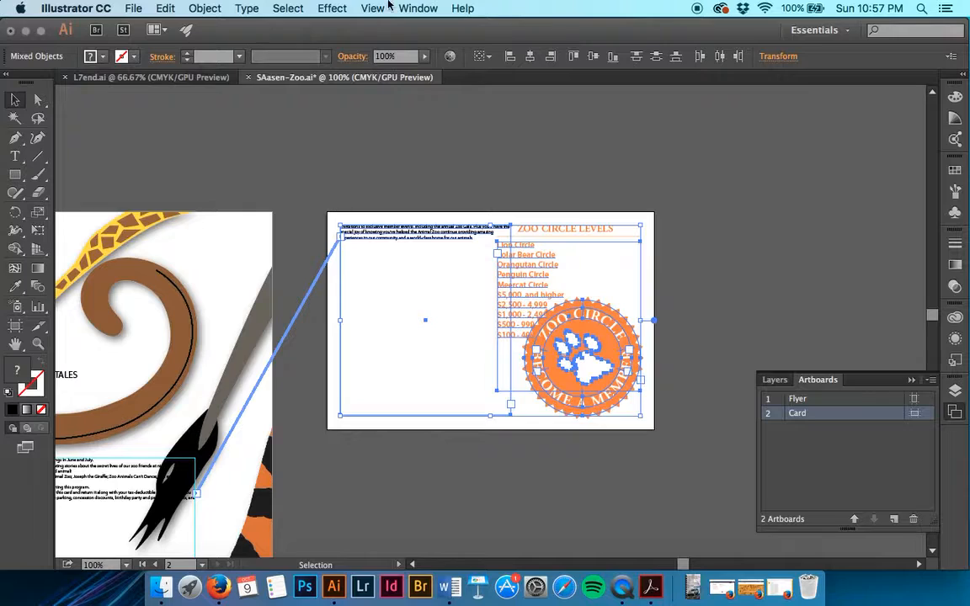
click(349, 6)
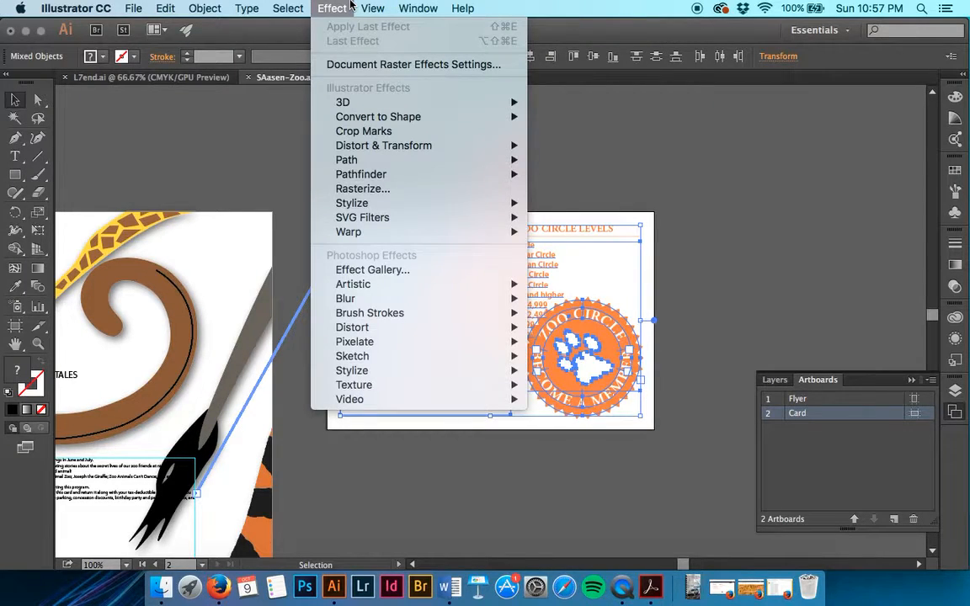
mouse_move(375, 6)
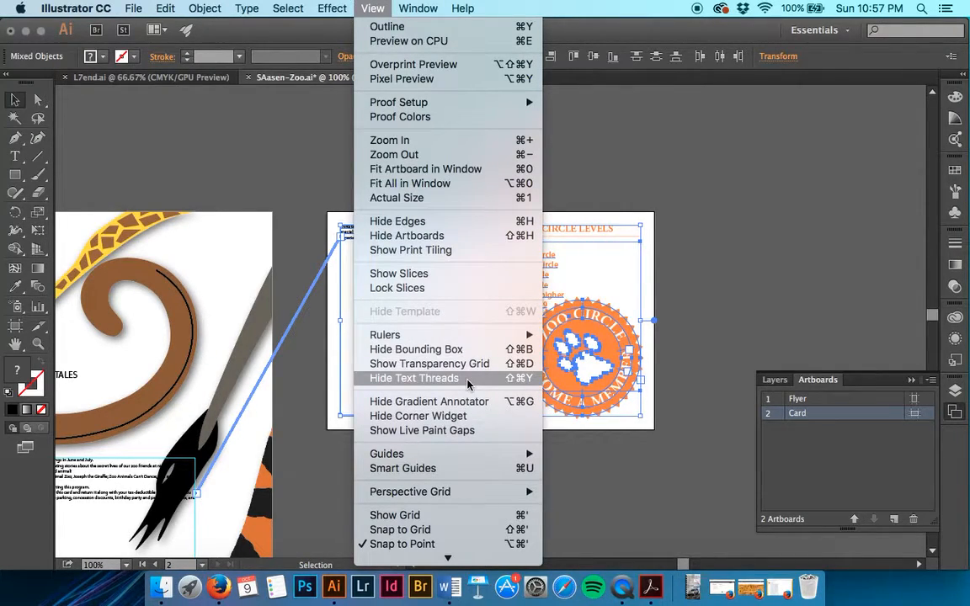
click(621, 138)
key(super+equal)
key(super+equal)
key(super+equal)
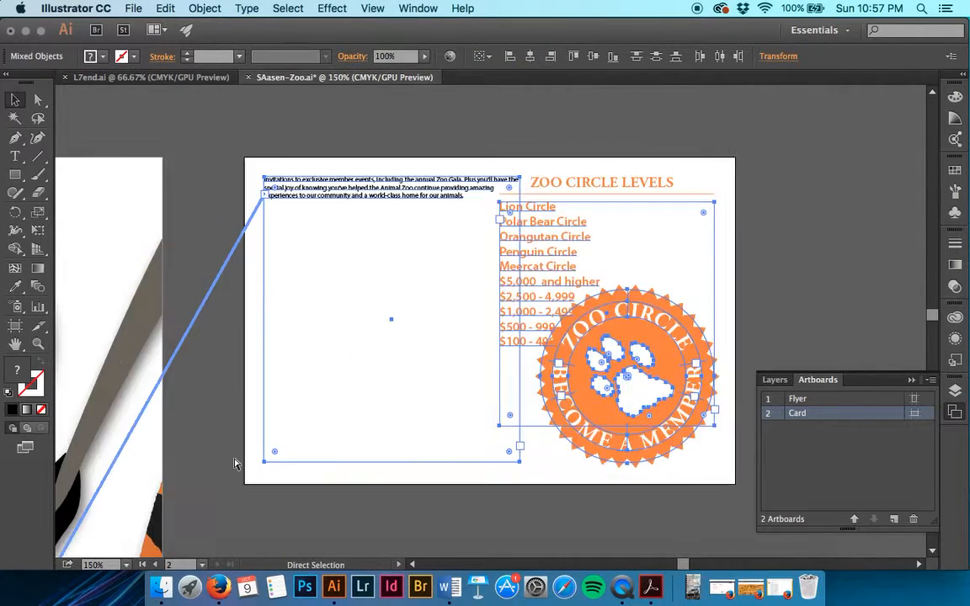
scroll(235, 464, left, 10)
scroll(235, 464, down, 10)
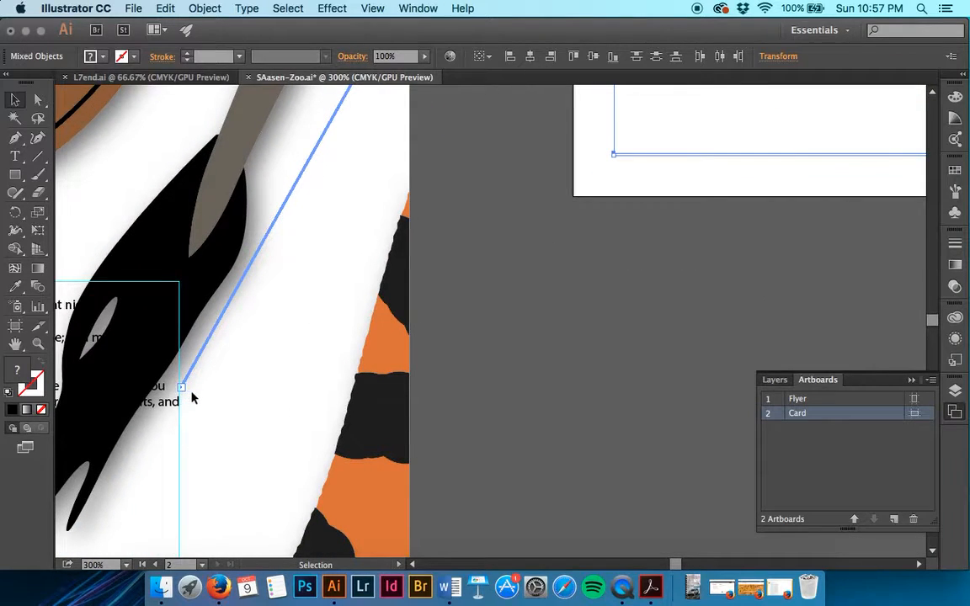
scroll(216, 396, up, 5)
scroll(216, 396, right, 2)
scroll(215, 396, up, 2)
scroll(215, 396, right, 1)
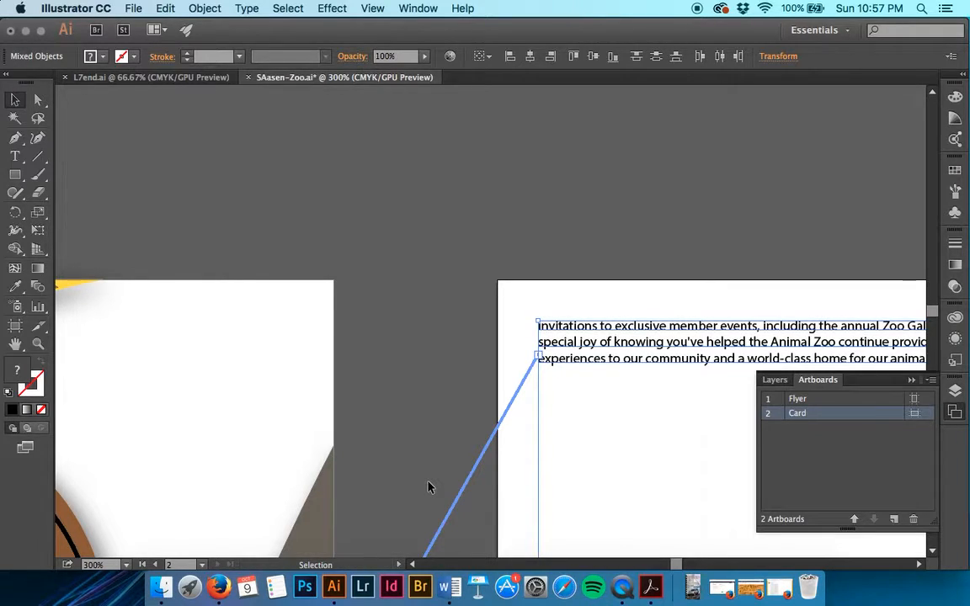
click(422, 452)
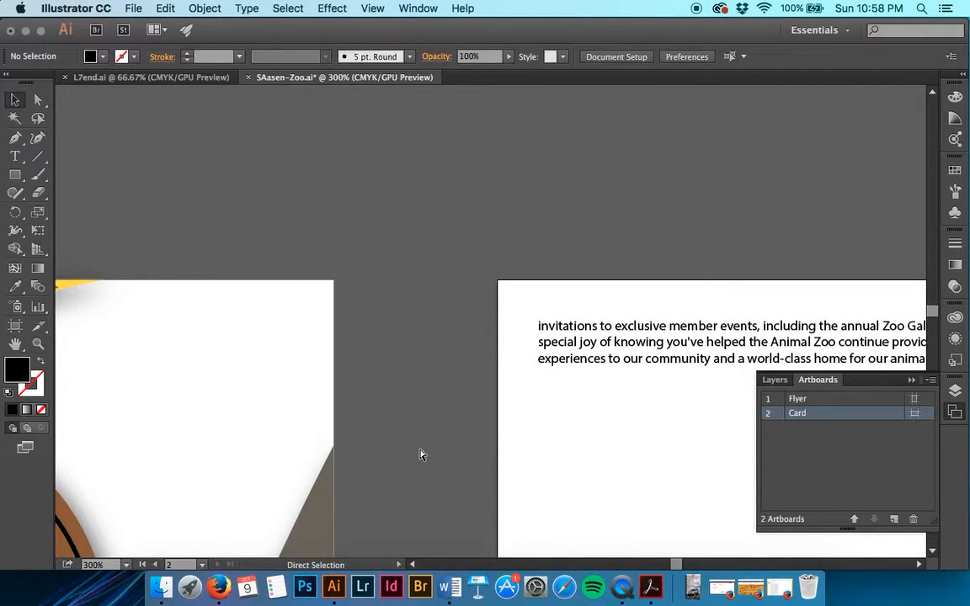
Step: Save the document and scroll over to the Zoo Circle levels list on the Card artboard
key(super+s)
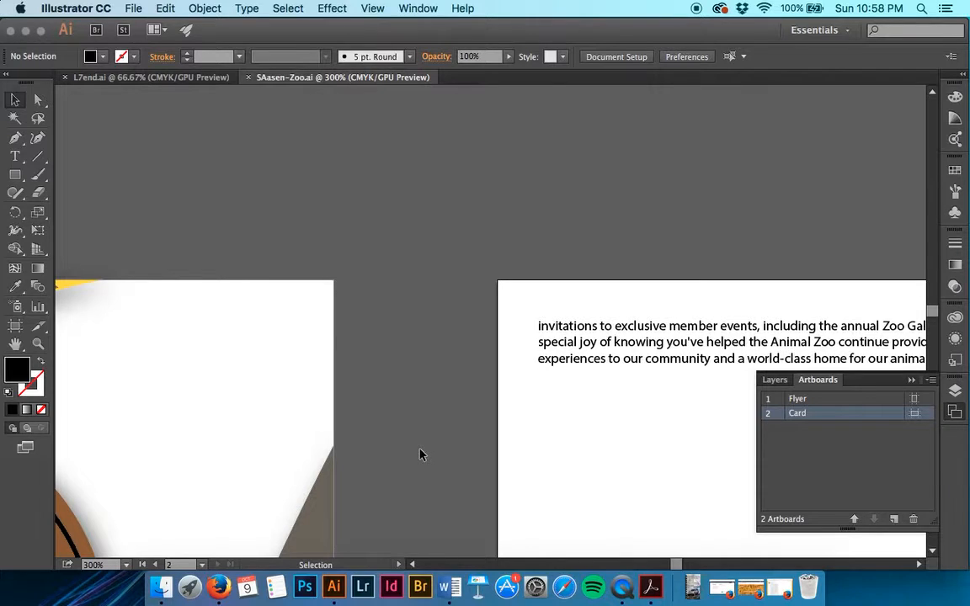
scroll(421, 455, right, 5)
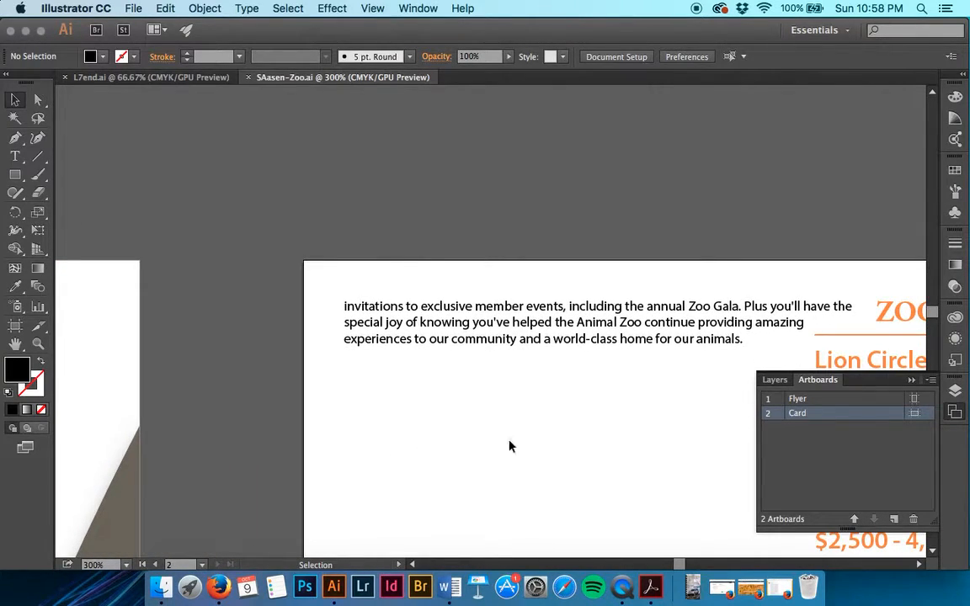
scroll(678, 422, right, 4)
scroll(617, 429, down, 3)
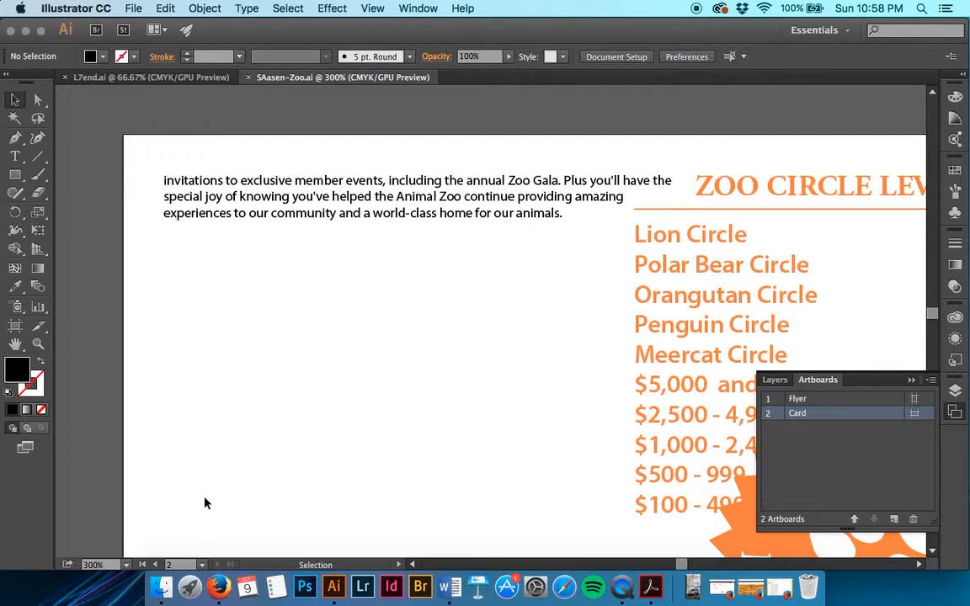
click(247, 8)
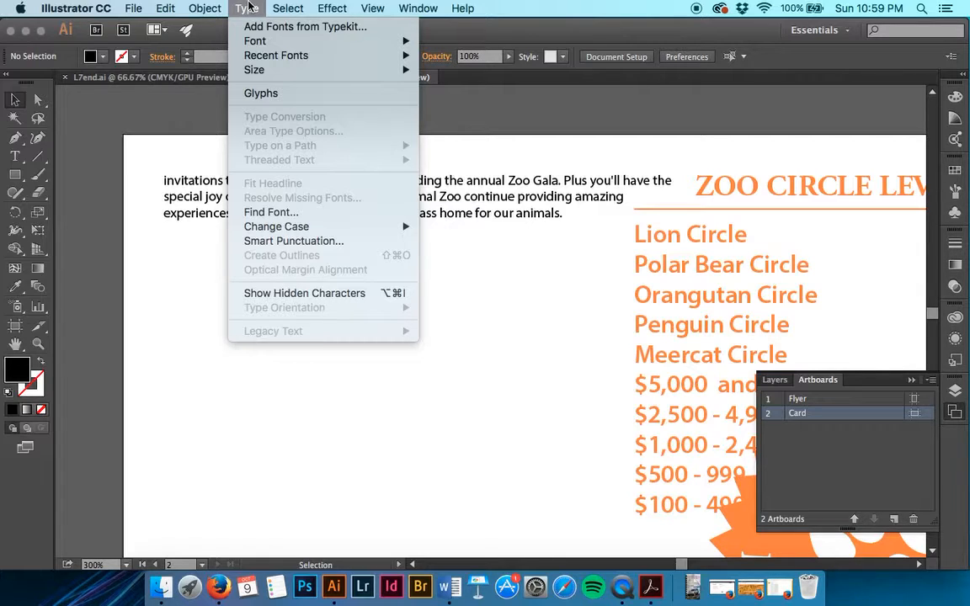
click(65, 194)
click(234, 211)
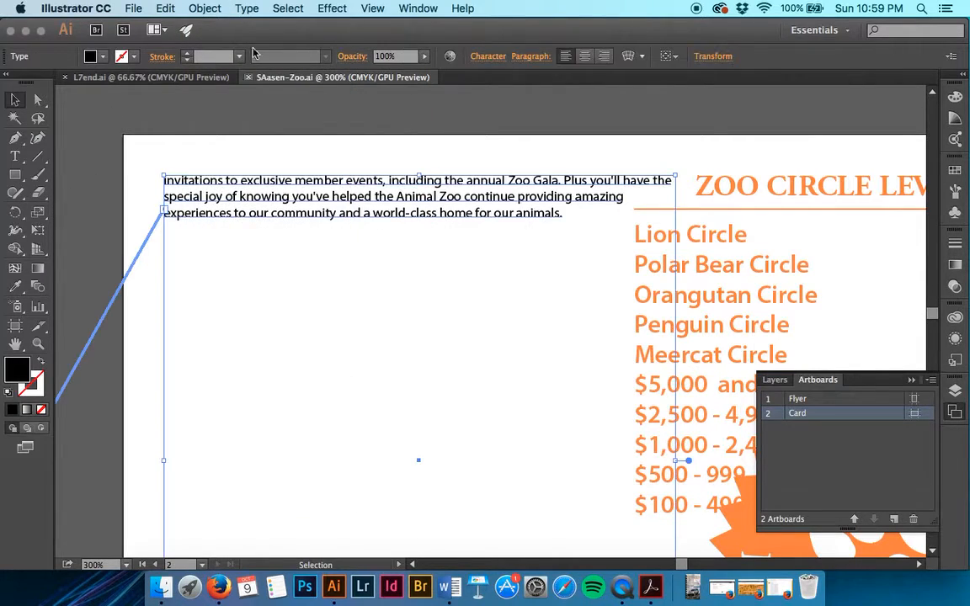
click(248, 7)
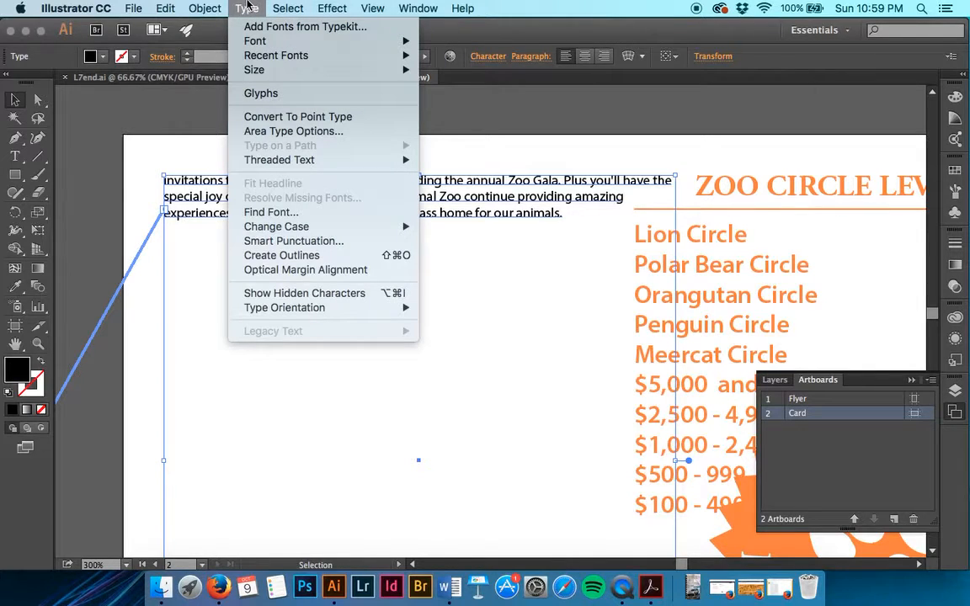
click(284, 132)
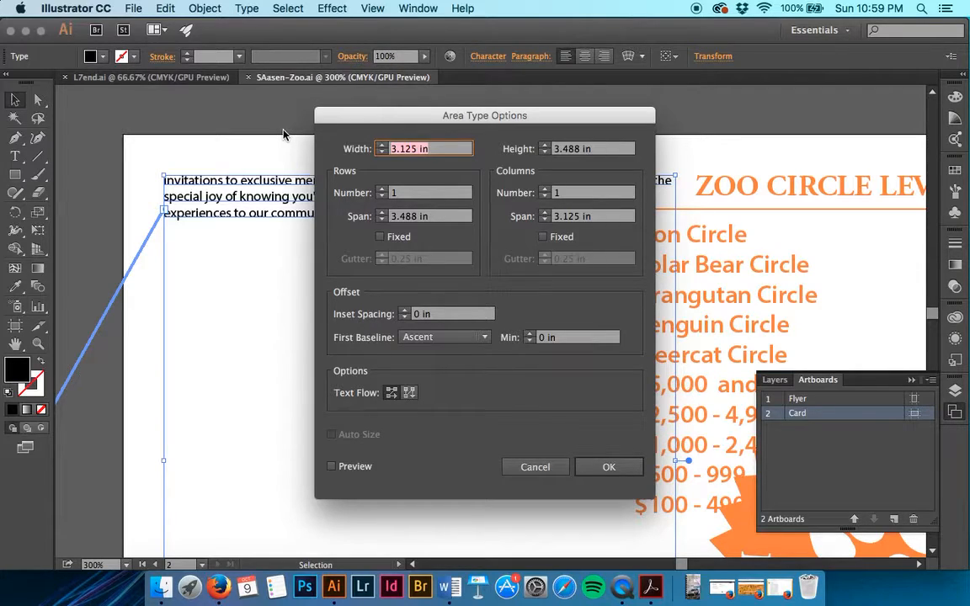
click(546, 190)
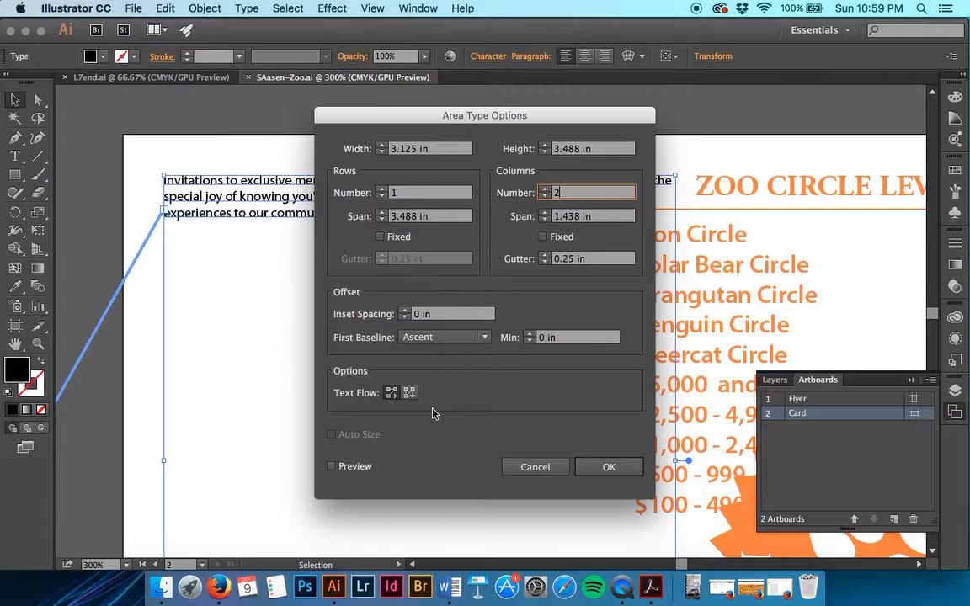
click(537, 470)
click(528, 428)
scroll(528, 428, right, 5)
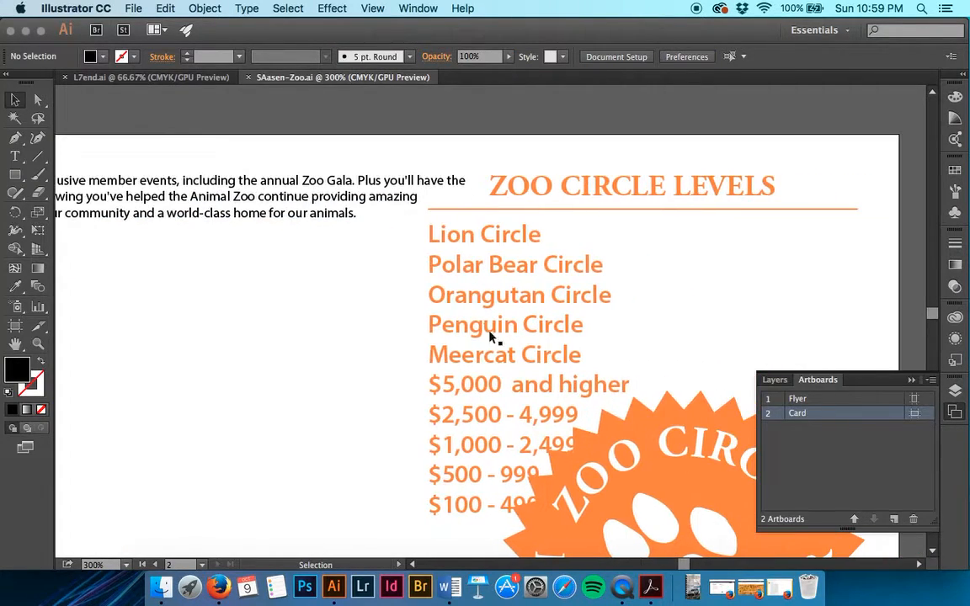
Step: Set the Zoo Circle levels list to 2 columns in Area Type Options
click(477, 305)
scroll(477, 305, right, 5)
scroll(477, 304, down, 3)
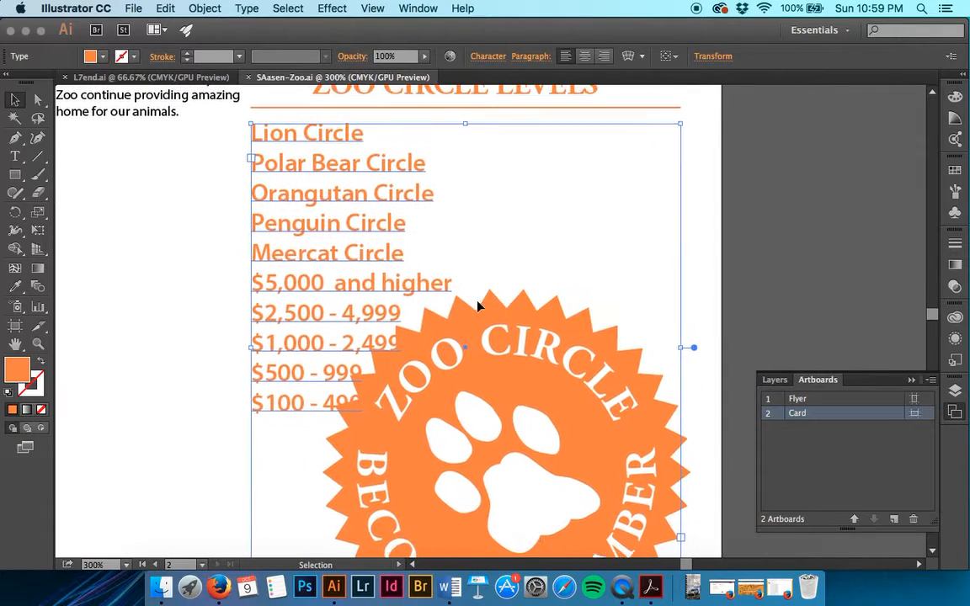
click(200, 9)
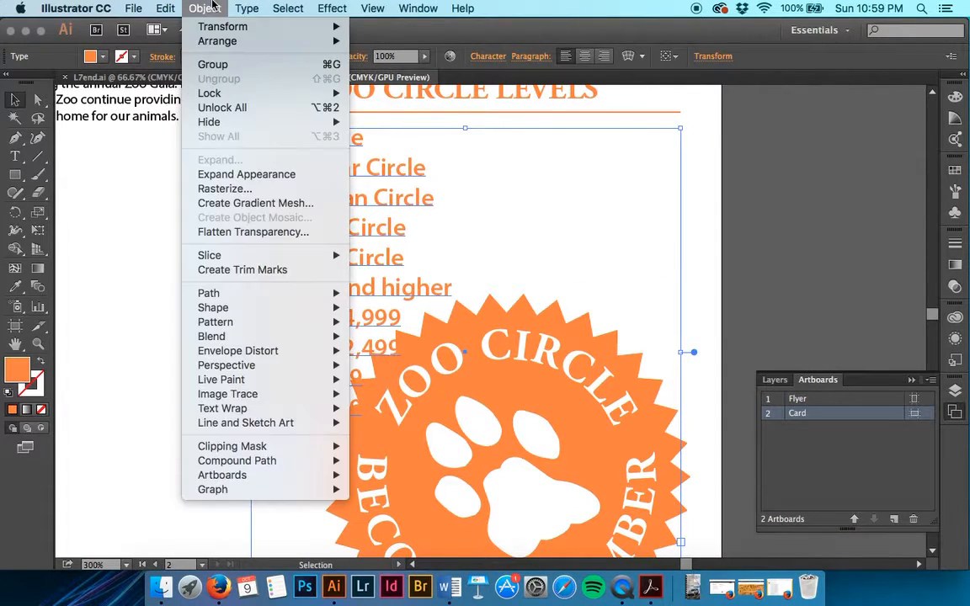
mouse_move(244, 6)
click(278, 131)
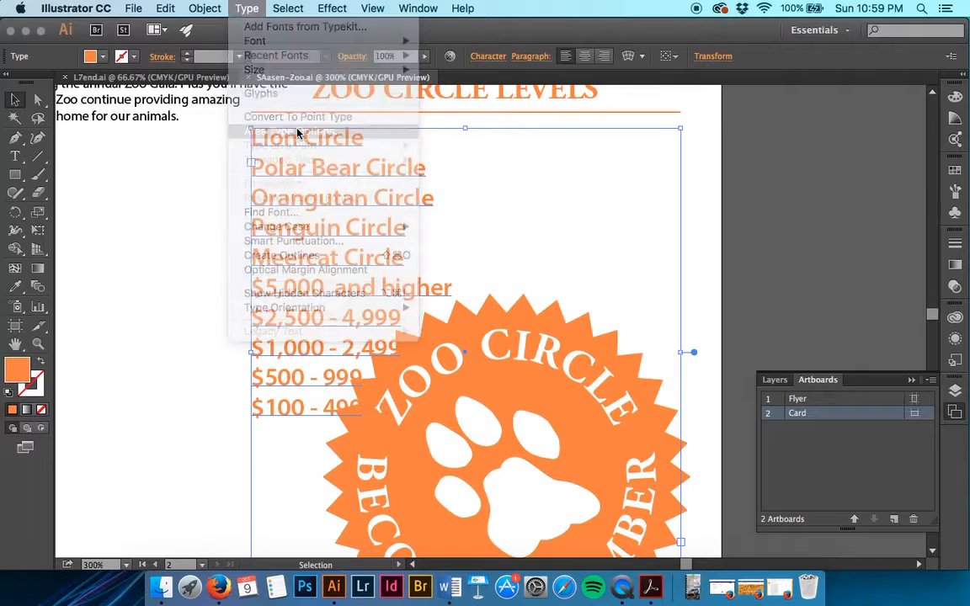
click(546, 189)
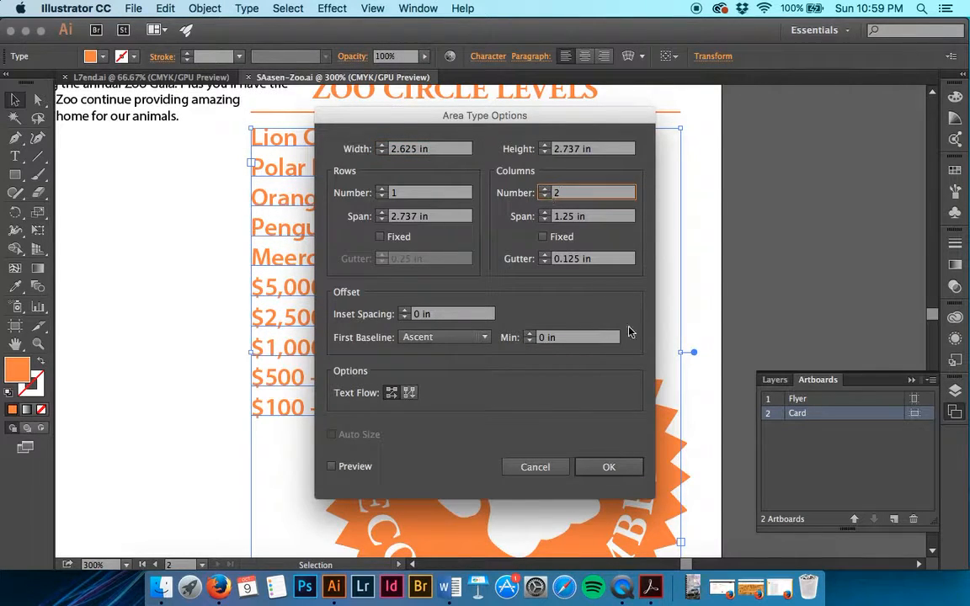
click(625, 468)
Step: Shorten the list frame so the dollar amounts flow into the second column
scroll(619, 477, down, 5)
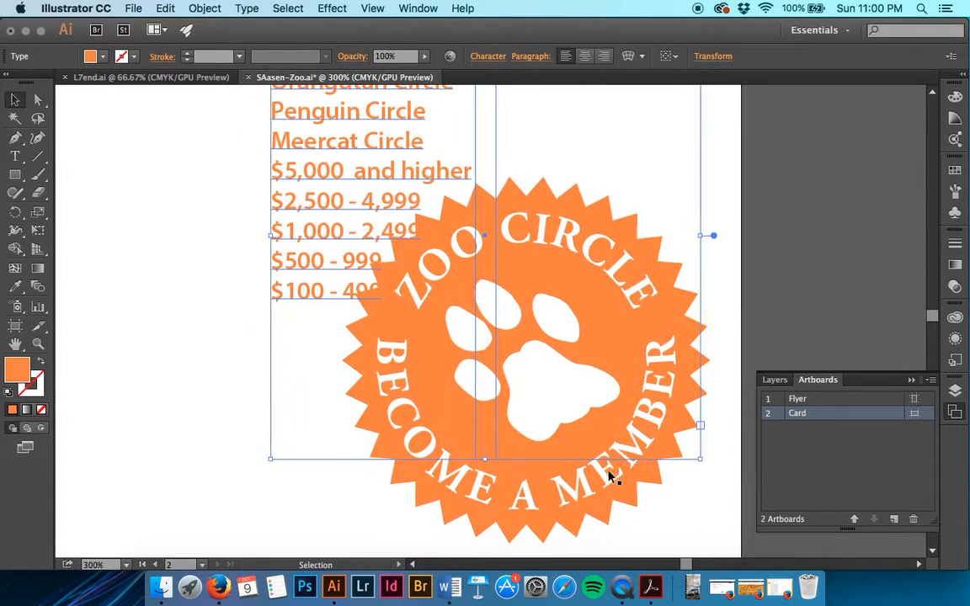
drag(484, 459, 511, 159)
scroll(508, 160, up, 8)
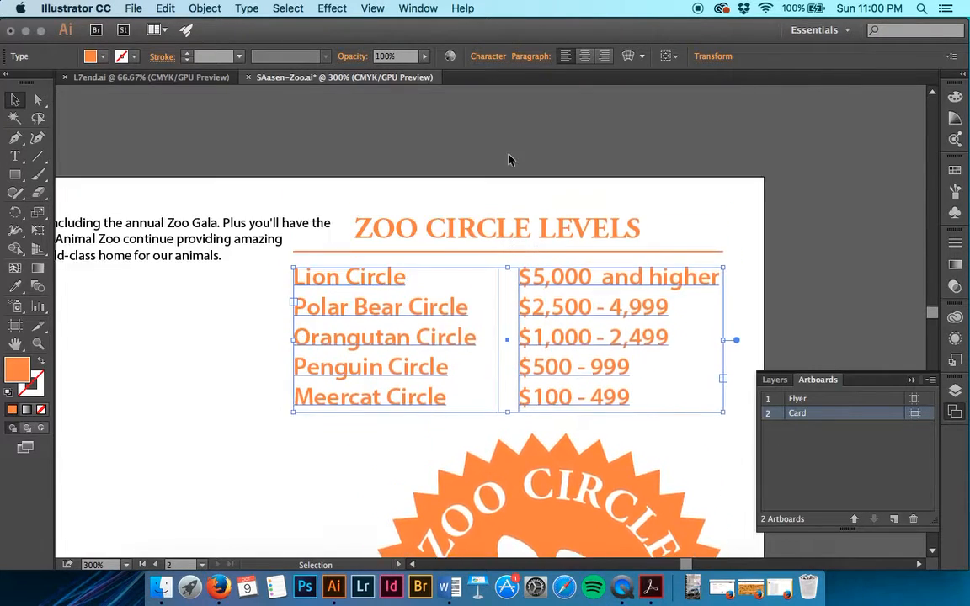
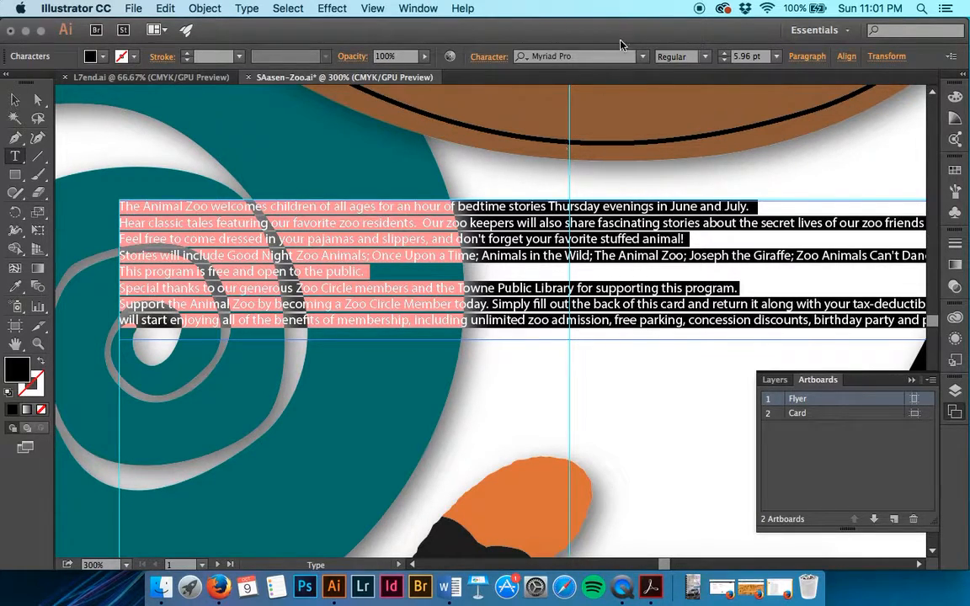
Step: Change the Animal Zoo story font from Myriad Pro Regular to Myriad Pro Semibold
click(642, 57)
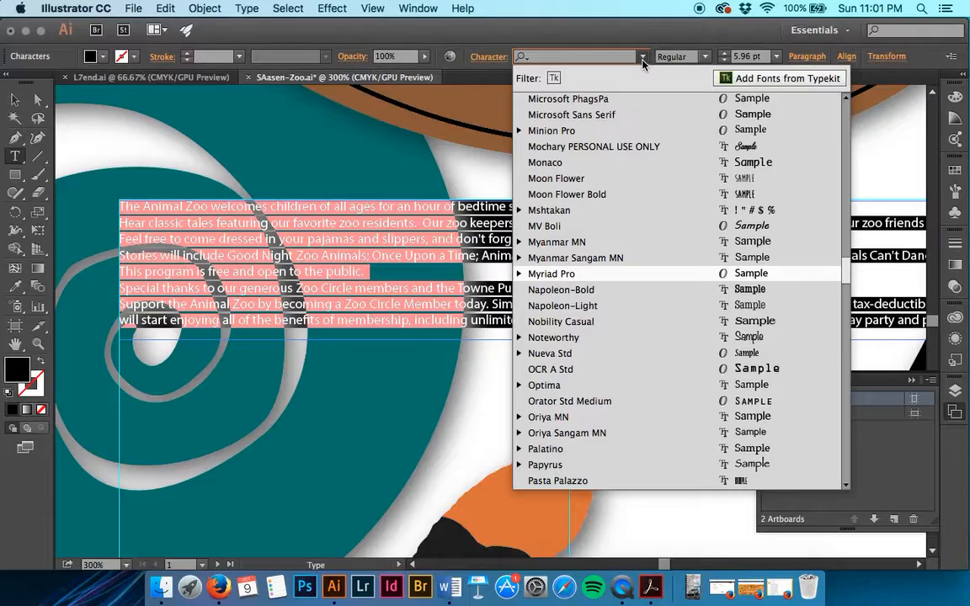
scroll(647, 337, up, 20)
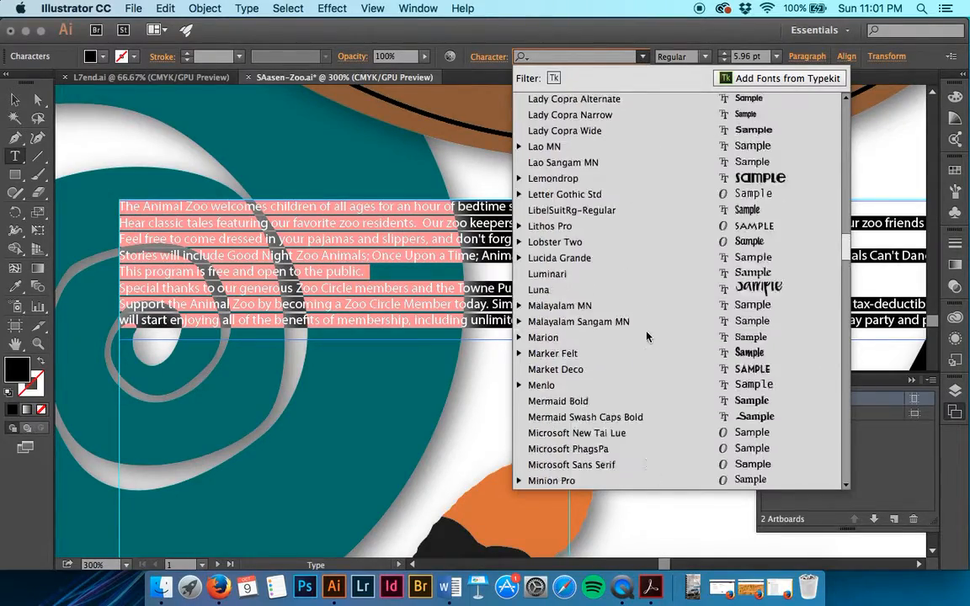
scroll(646, 336, up, 5)
scroll(647, 337, down, 20)
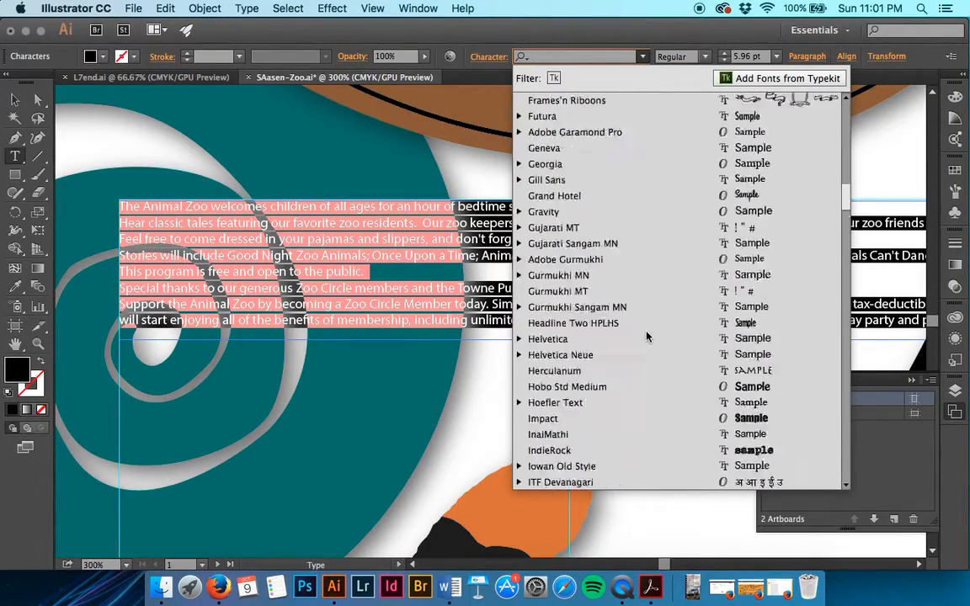
scroll(646, 337, down, 15)
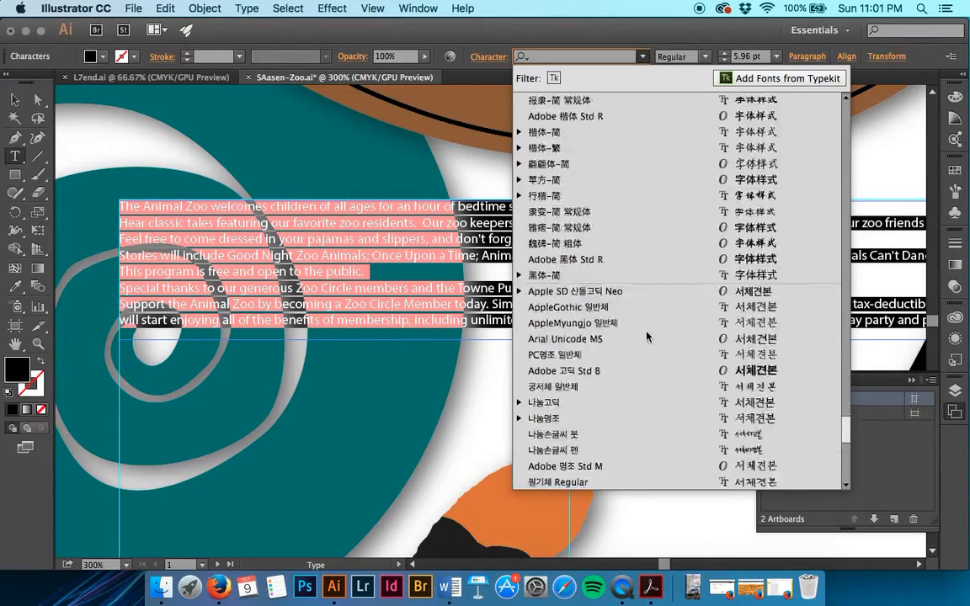
scroll(646, 336, up, 20)
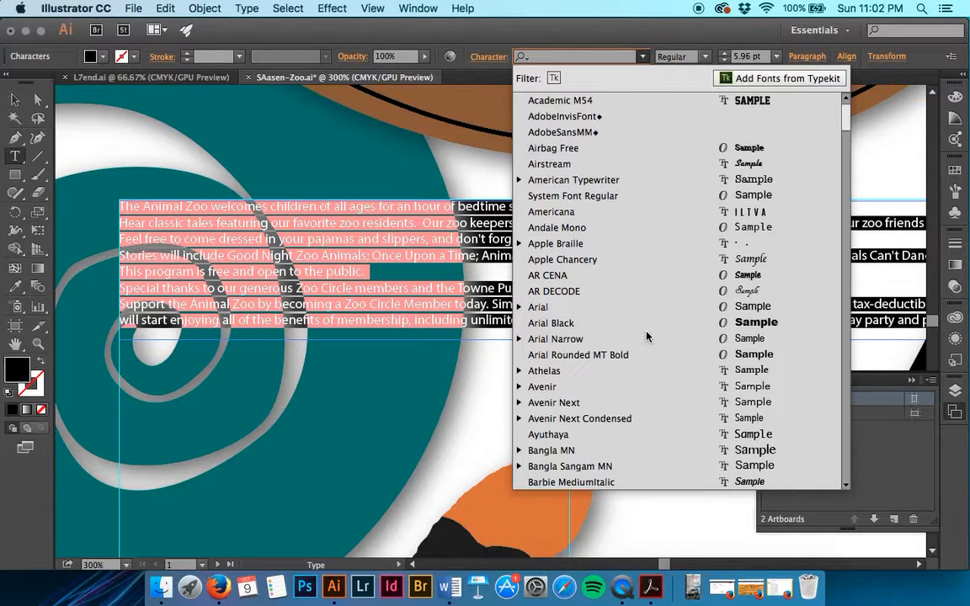
scroll(646, 337, down, 5)
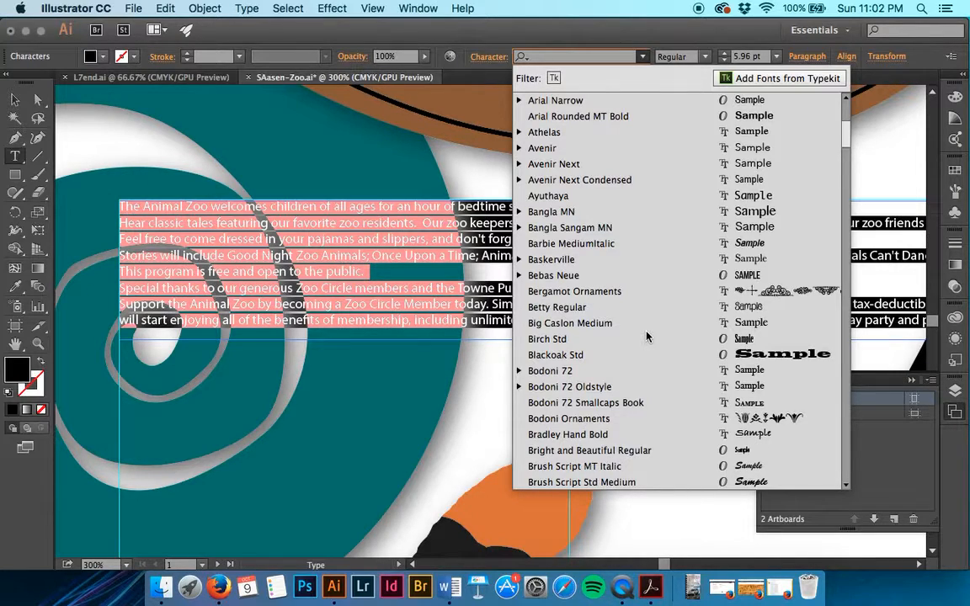
scroll(647, 337, down, 8)
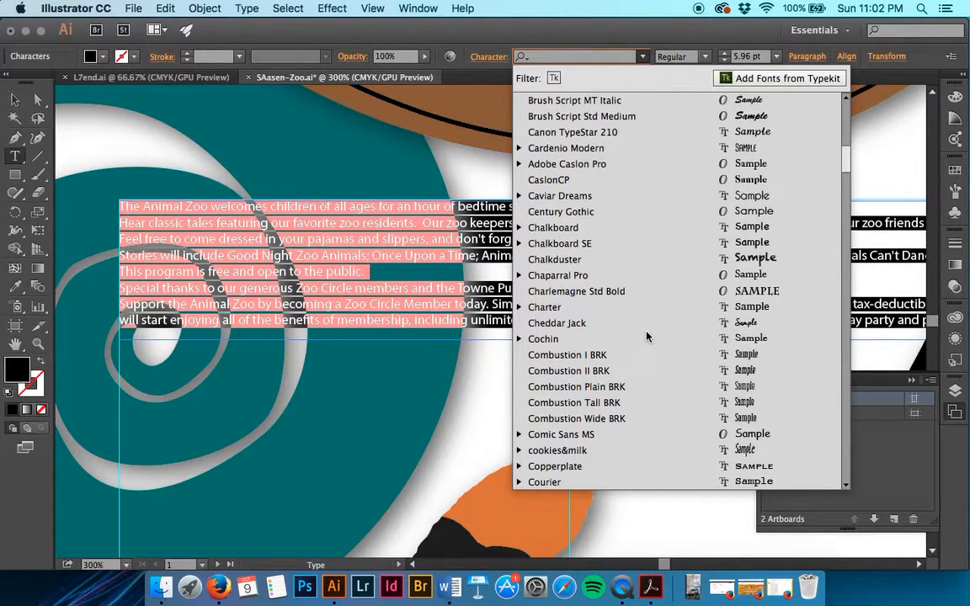
scroll(647, 336, down, 8)
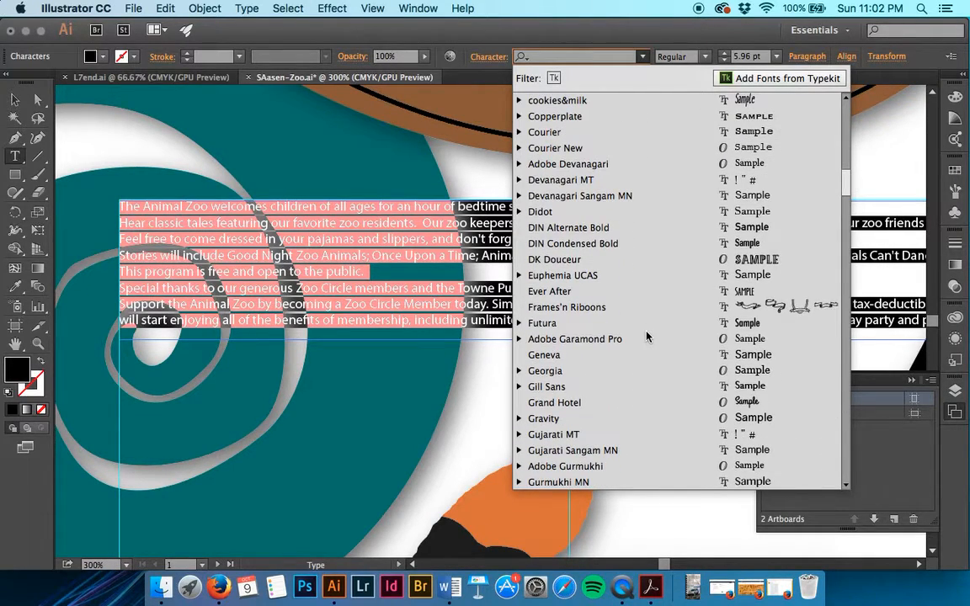
scroll(646, 337, down, 6)
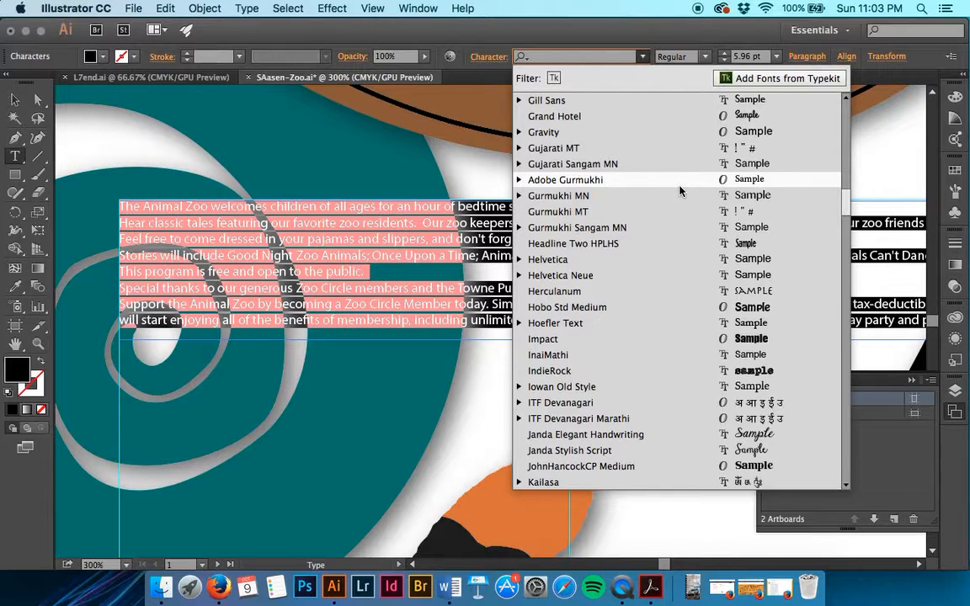
scroll(680, 191, down, 10)
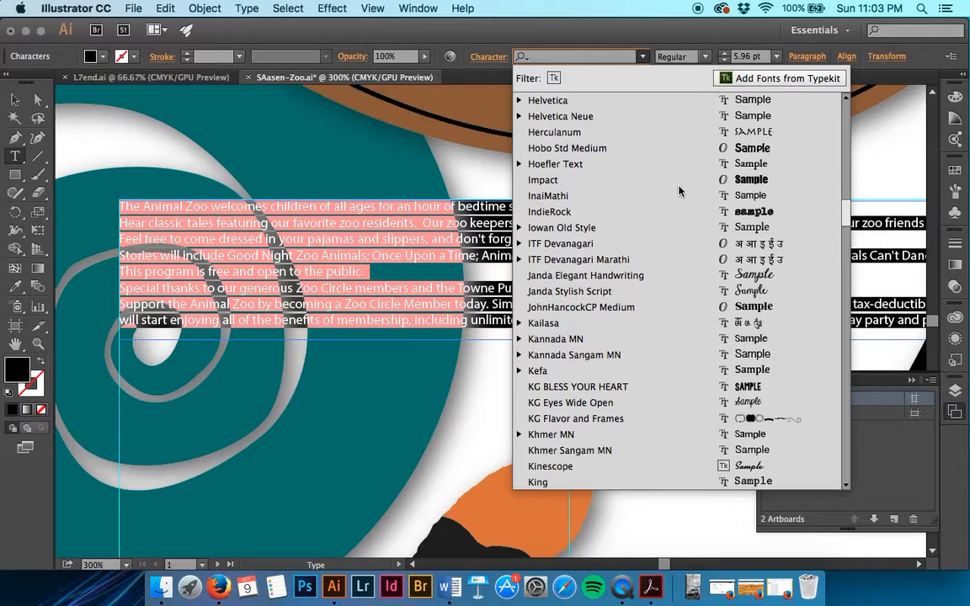
scroll(679, 191, down, 15)
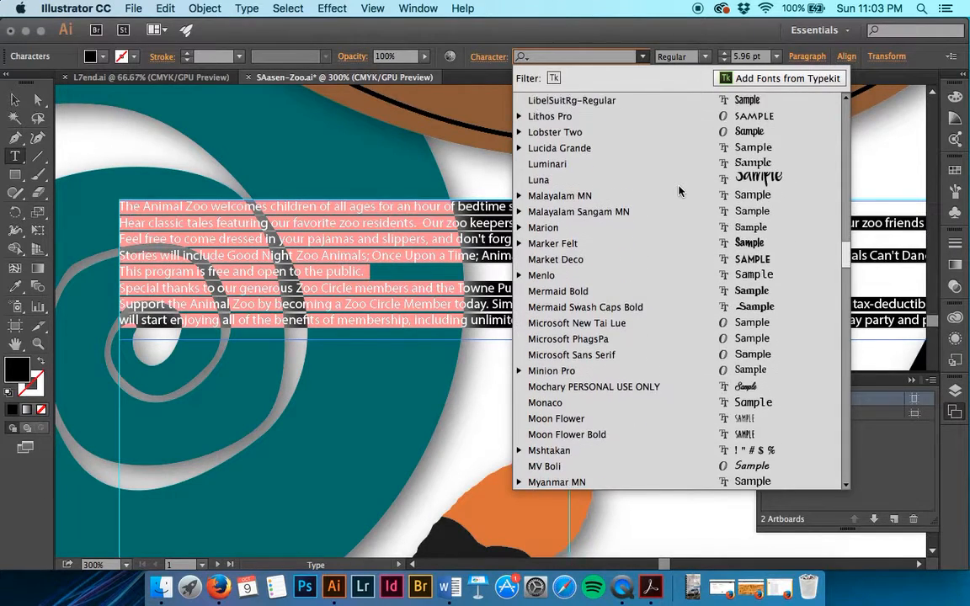
scroll(679, 191, down, 2)
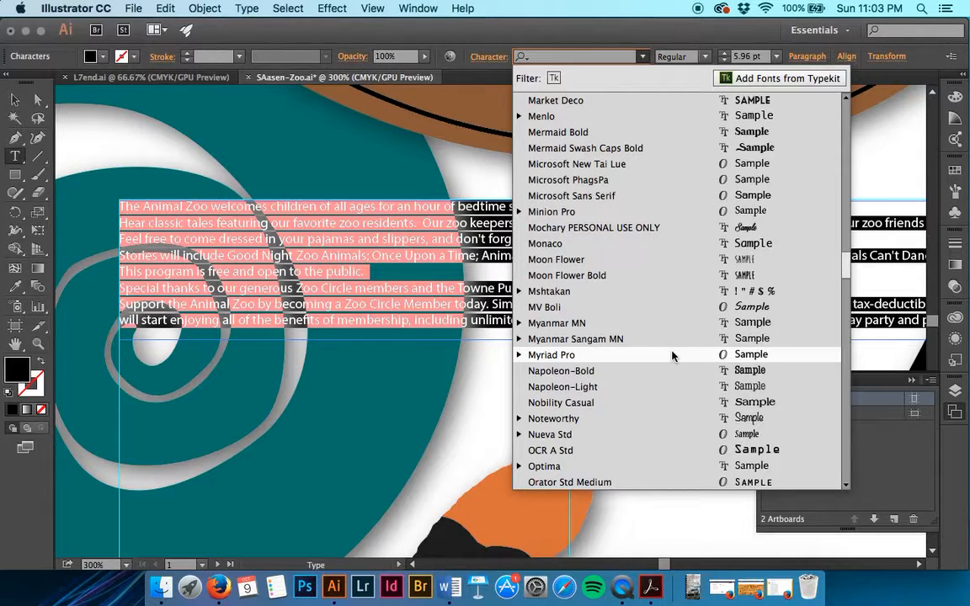
click(519, 356)
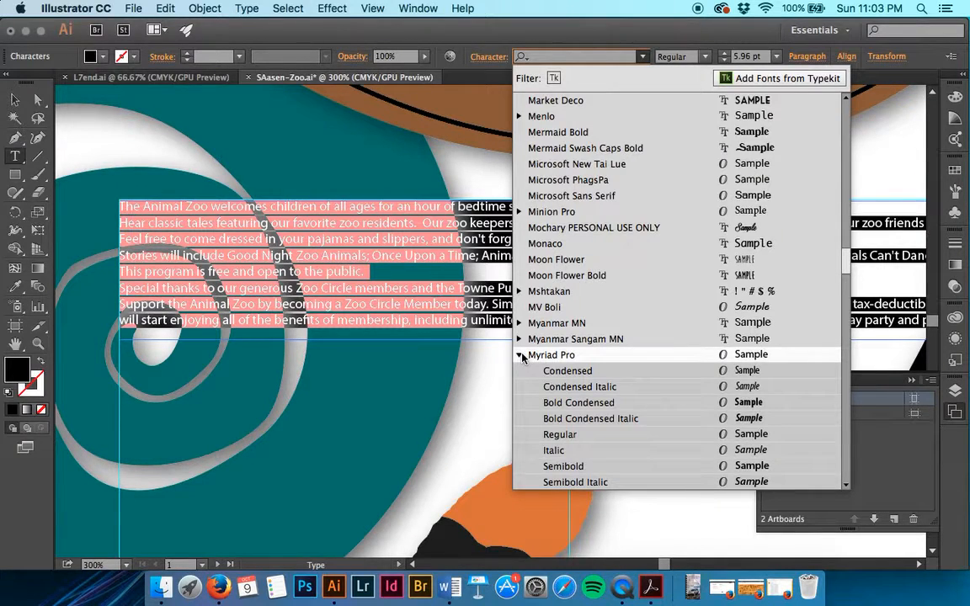
scroll(543, 309, down, 3)
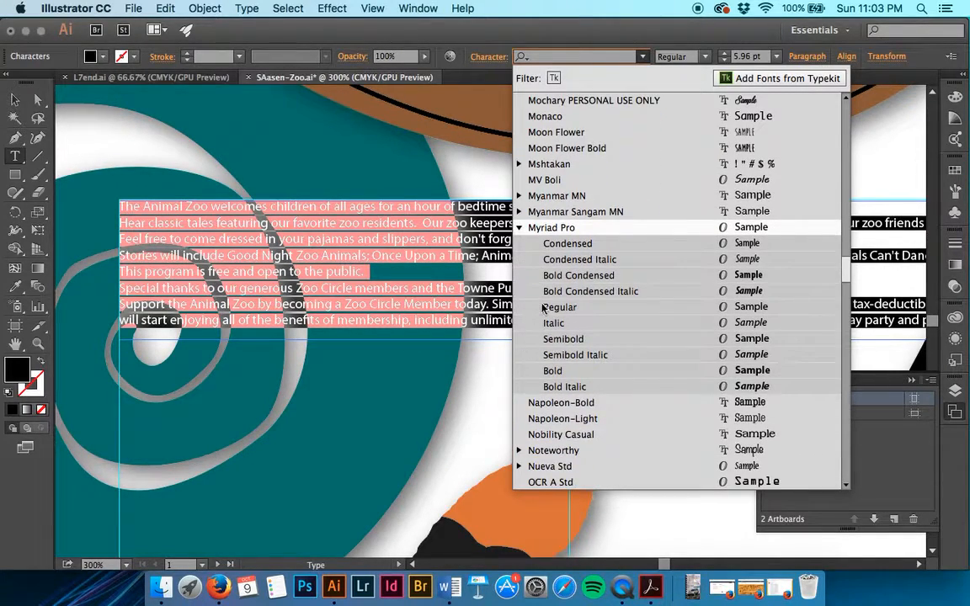
click(649, 338)
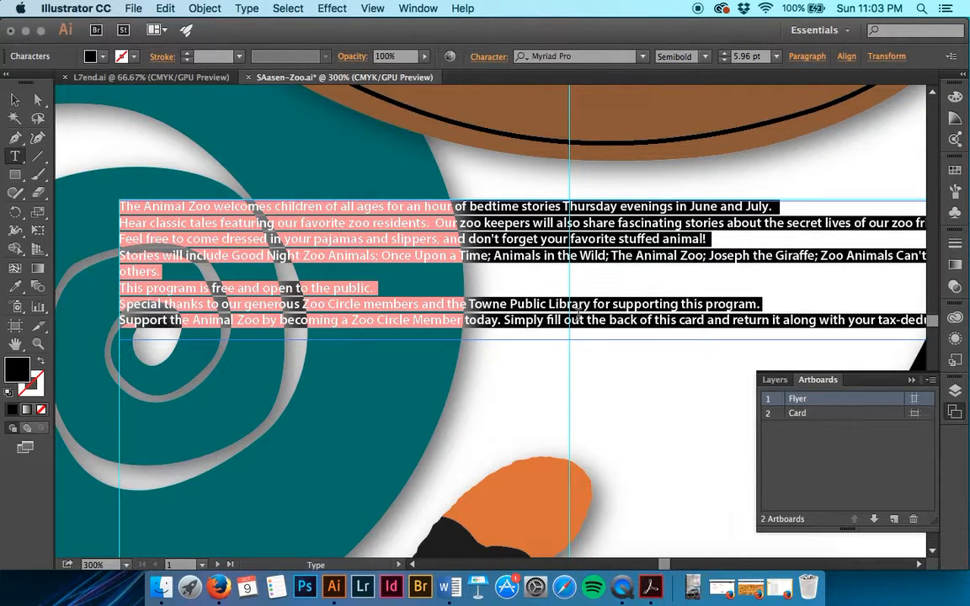
scroll(577, 313, down, 5)
scroll(577, 313, right, 8)
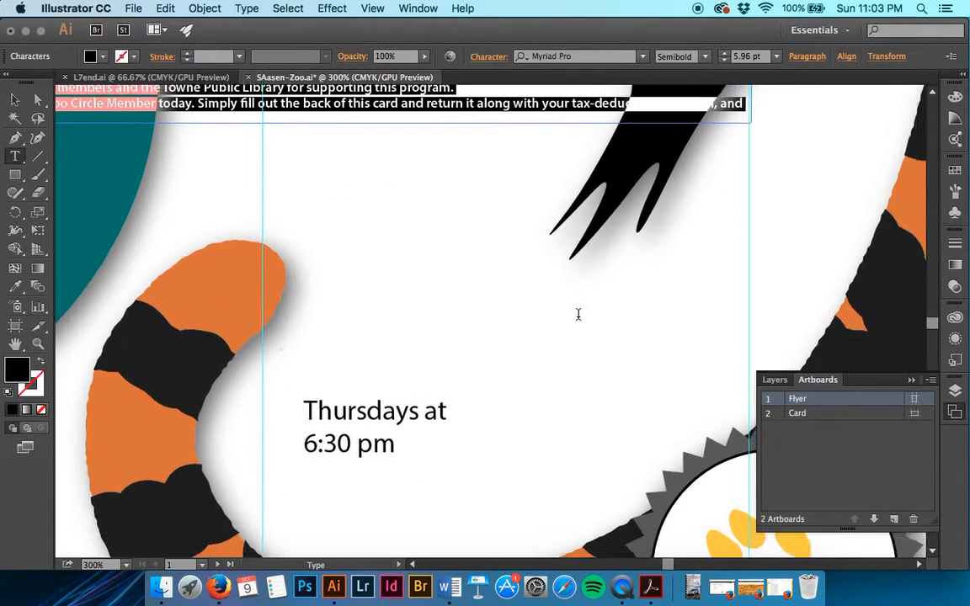
Step: Select the 'Thursdays at 6:30 pm' text and set it in Adobe Garamond Pro Bold Italic
triple_click(354, 437)
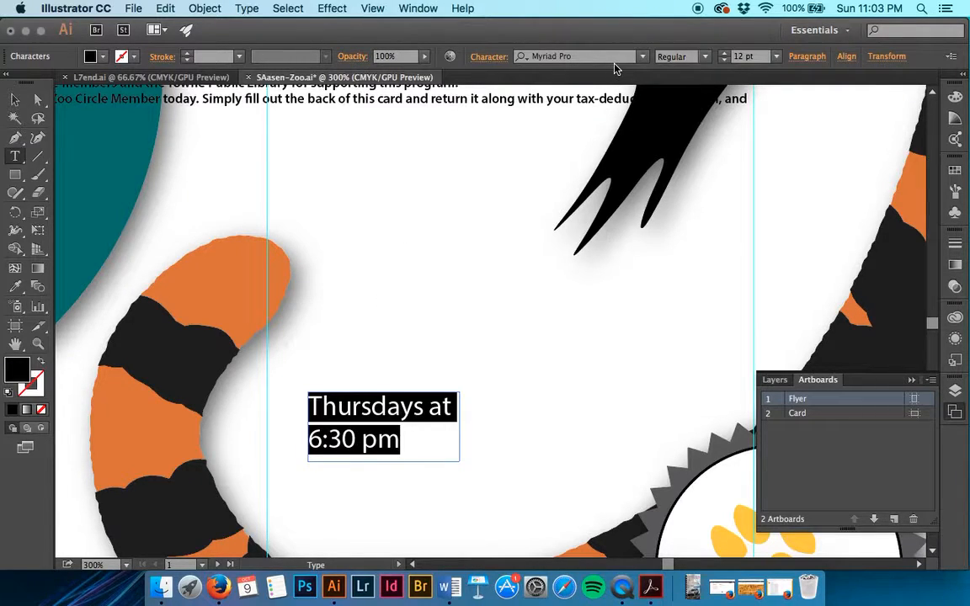
click(246, 9)
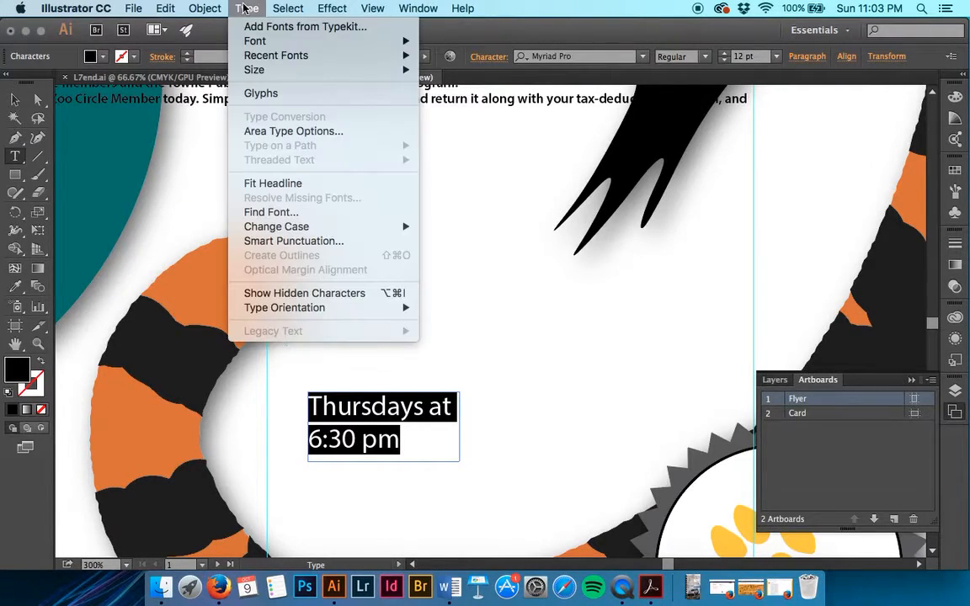
mouse_move(251, 41)
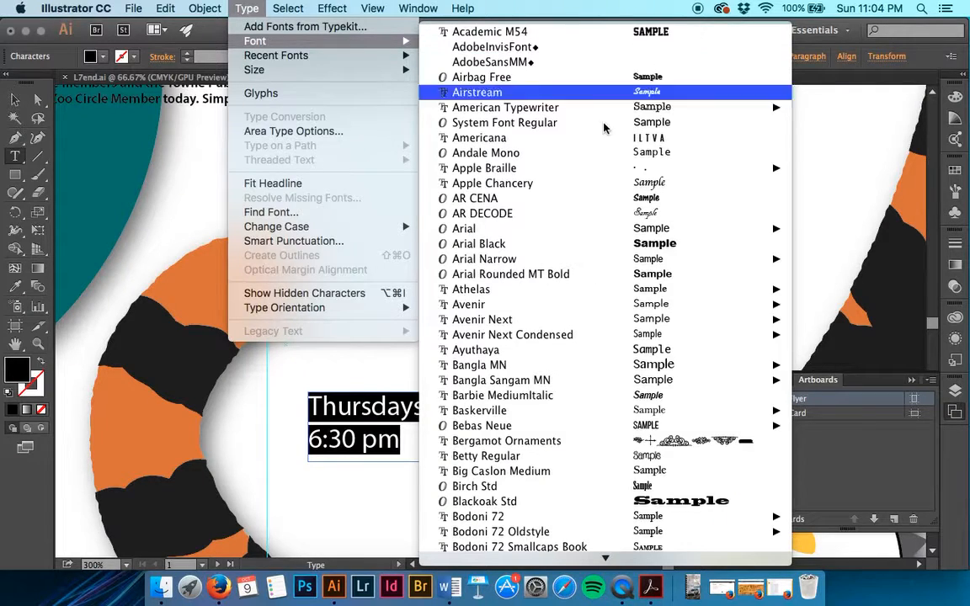
mouse_move(621, 170)
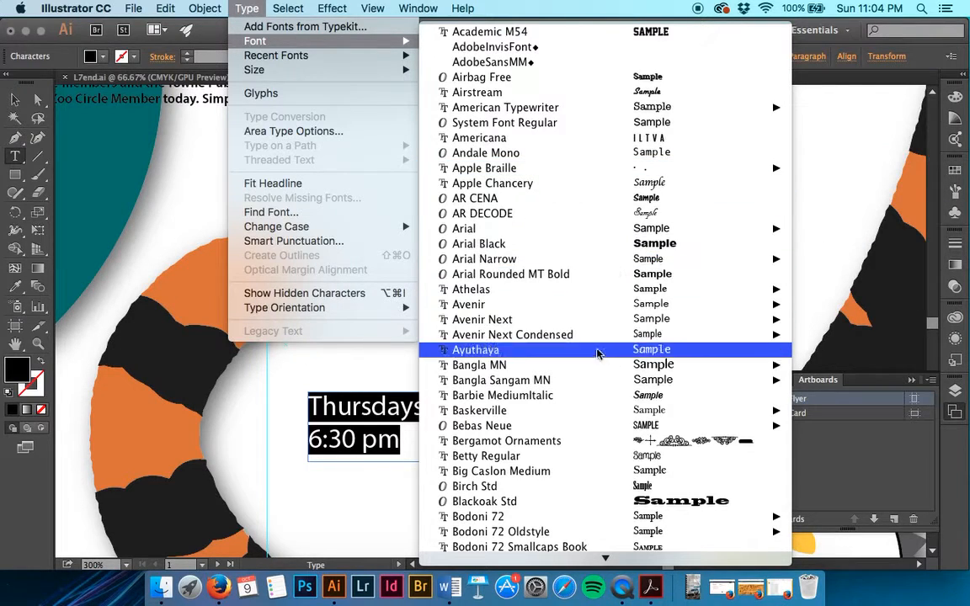
mouse_move(589, 367)
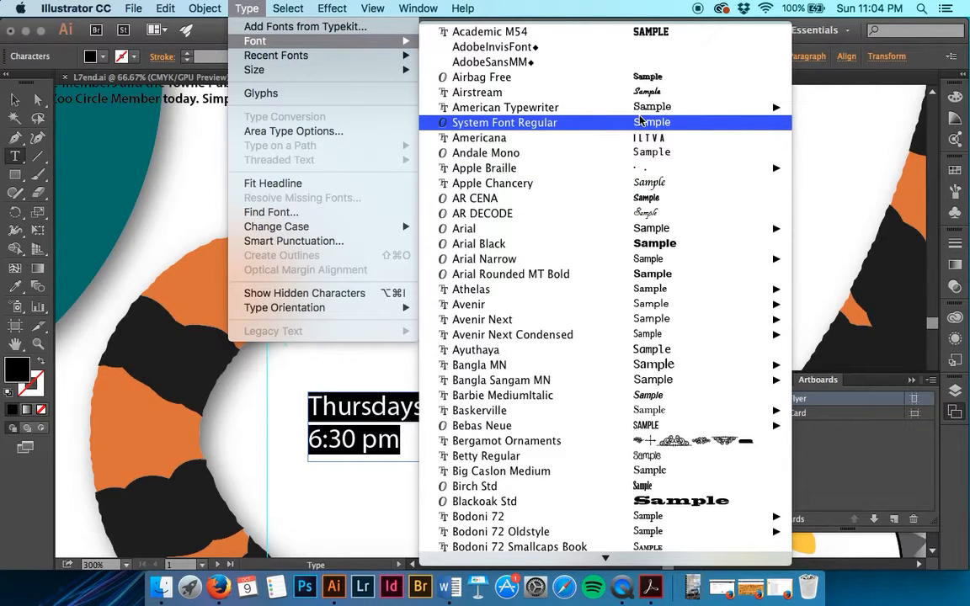
scroll(640, 118, down, 20)
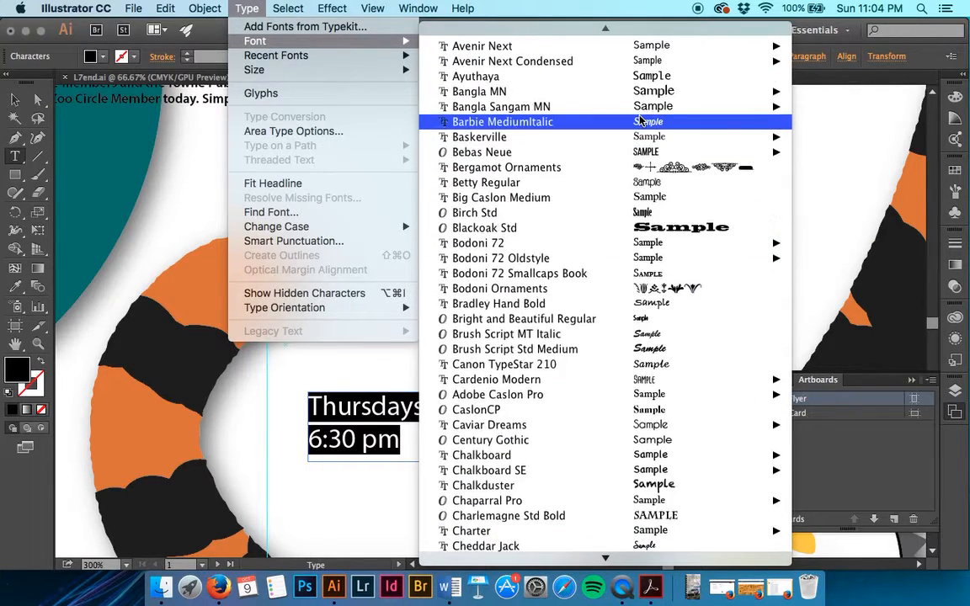
scroll(640, 118, down, 10)
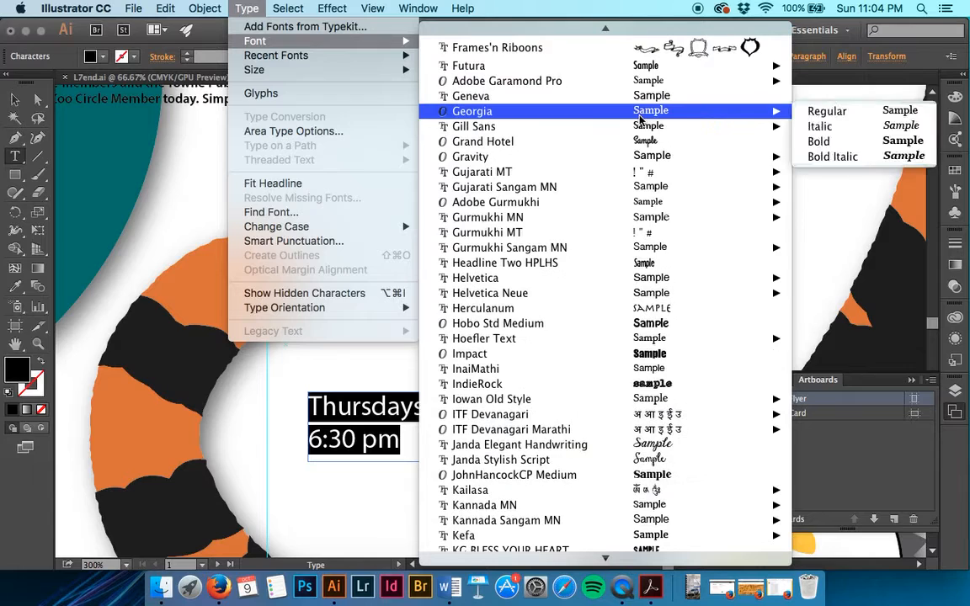
scroll(639, 117, up, 10)
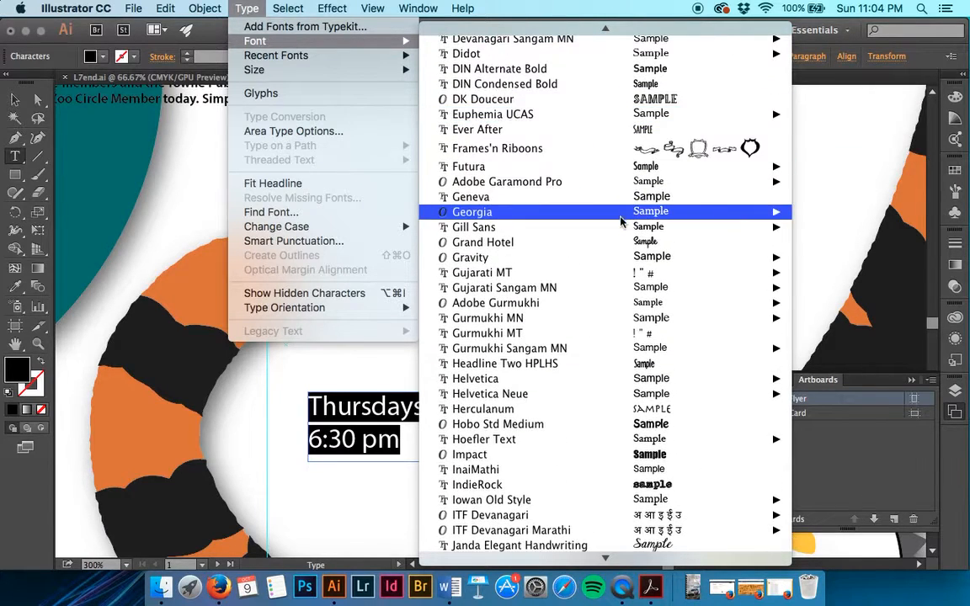
mouse_move(613, 300)
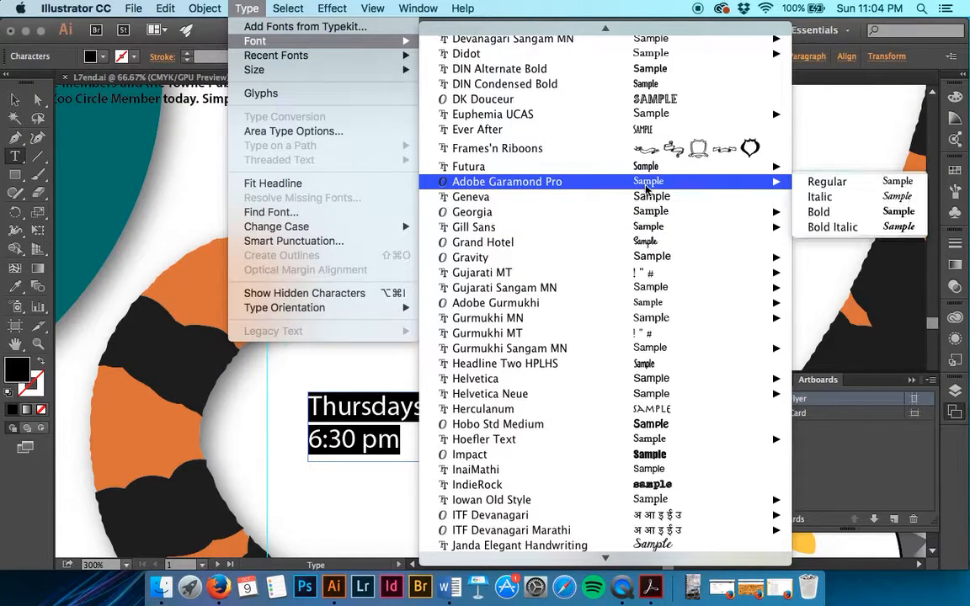
mouse_move(784, 184)
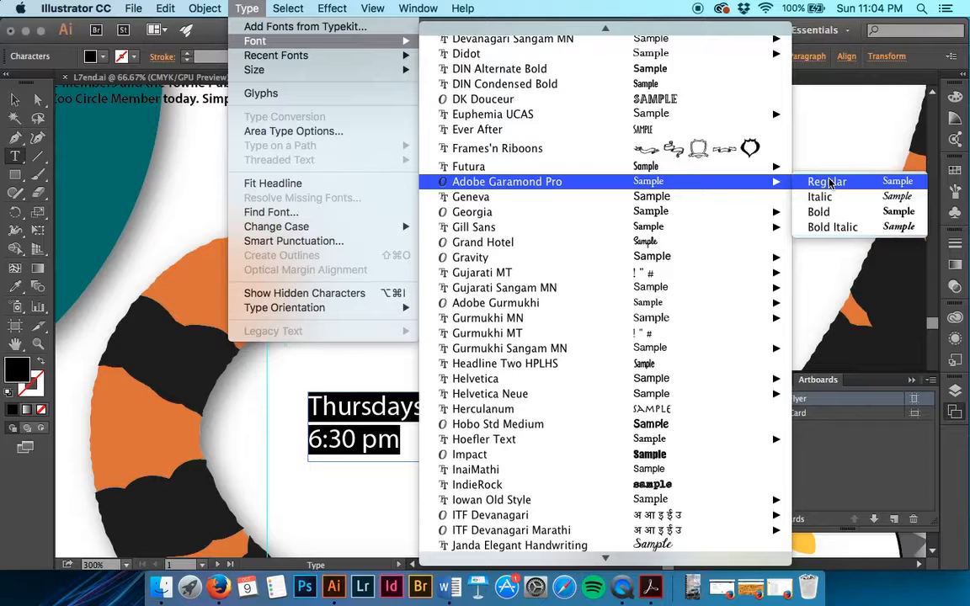
click(832, 228)
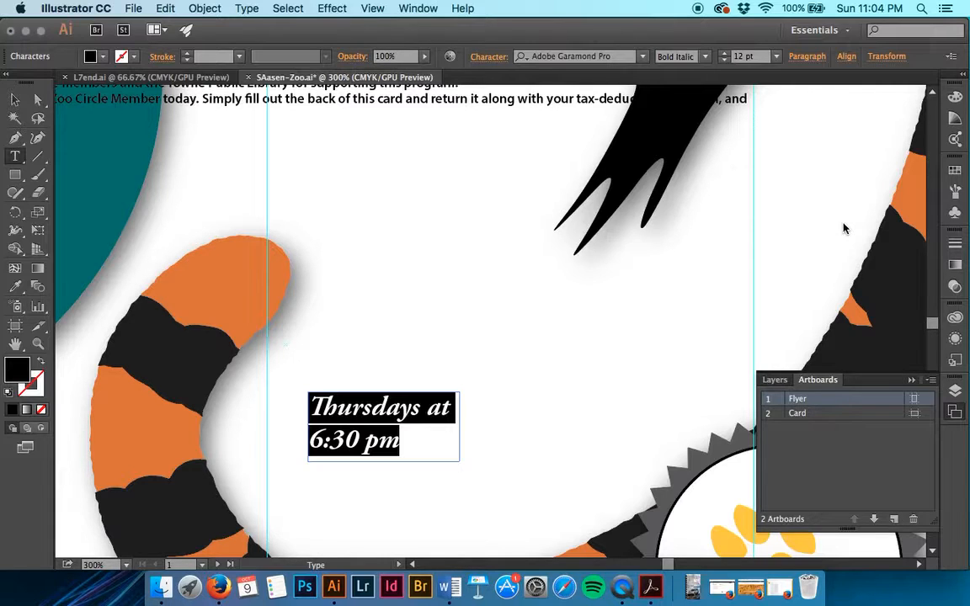
scroll(845, 228, left, 2)
scroll(844, 226, down, 6)
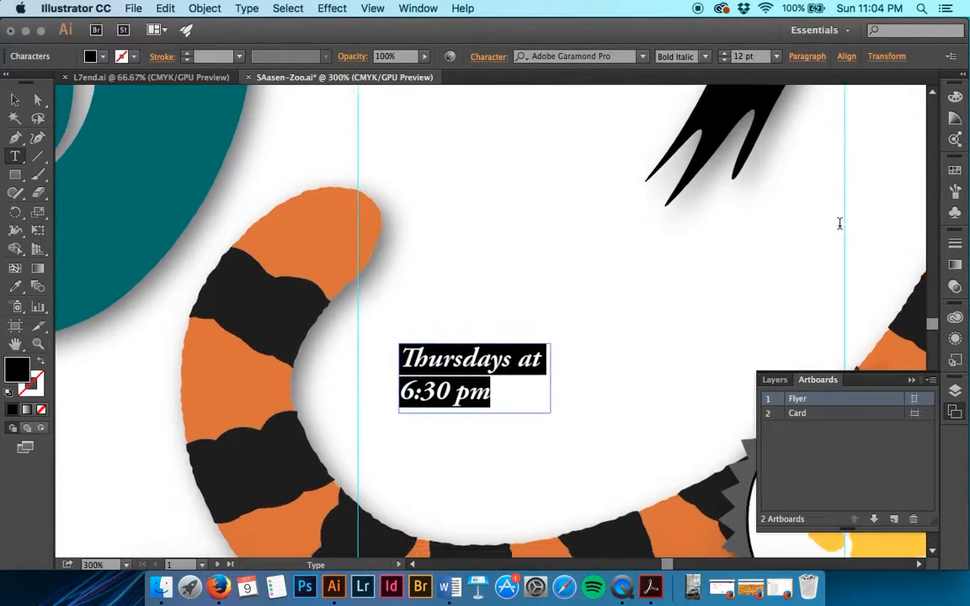
scroll(839, 222, left, 3)
scroll(839, 222, down, 1)
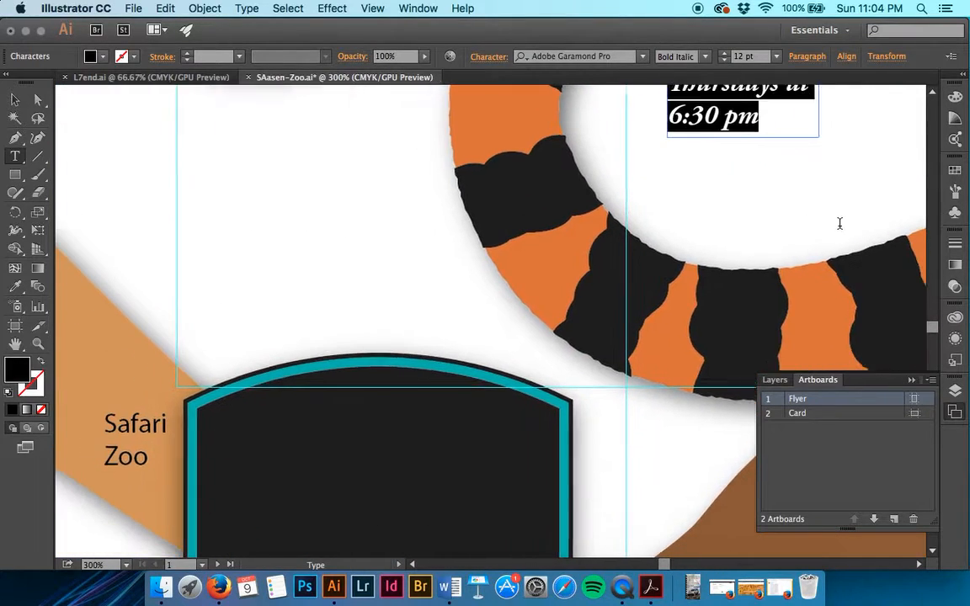
Step: Select the Safari Zoo heading and switch its font to Adobe Garamond Pro via a 'gar' search
click(111, 420)
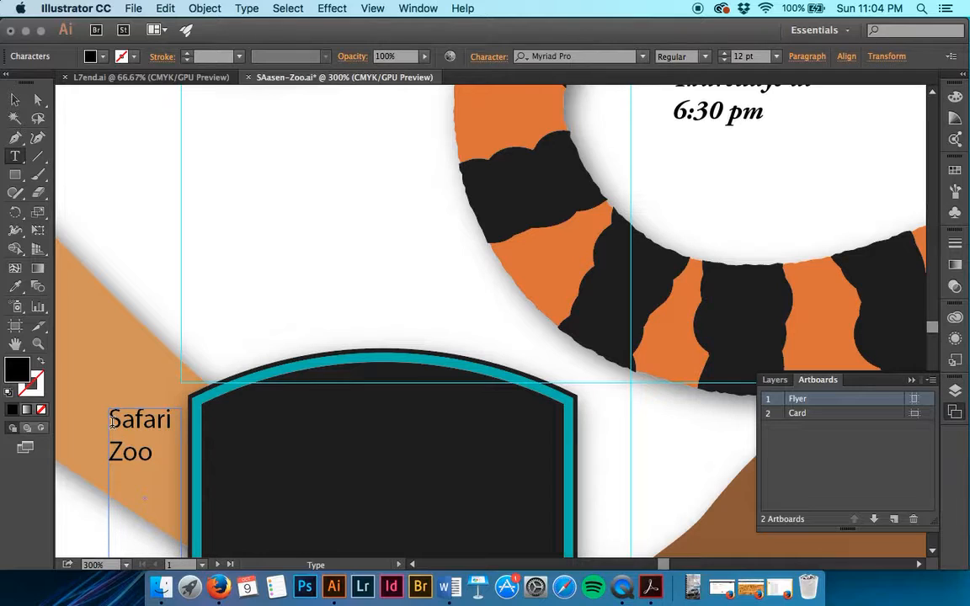
drag(127, 464, 161, 467)
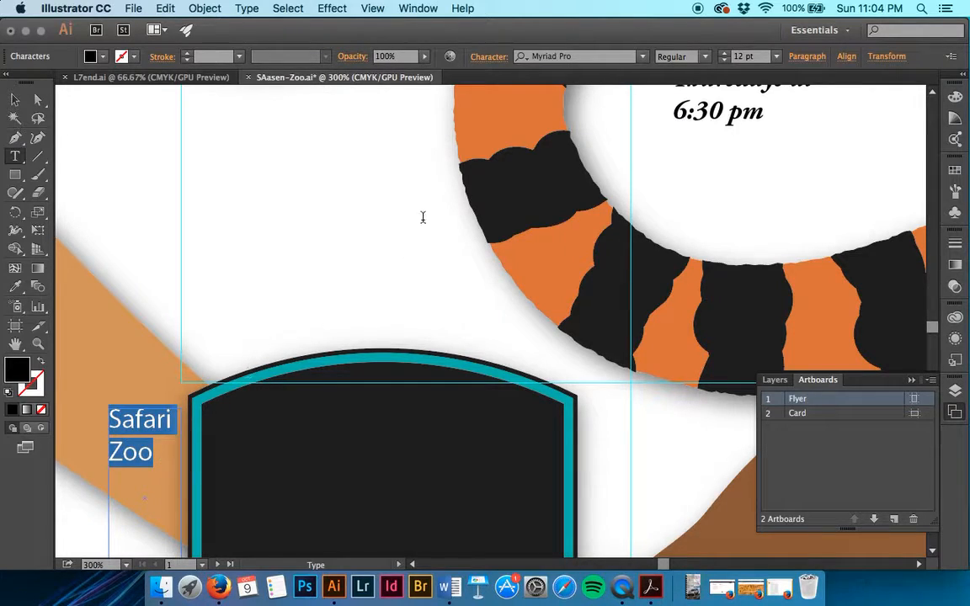
click(644, 56)
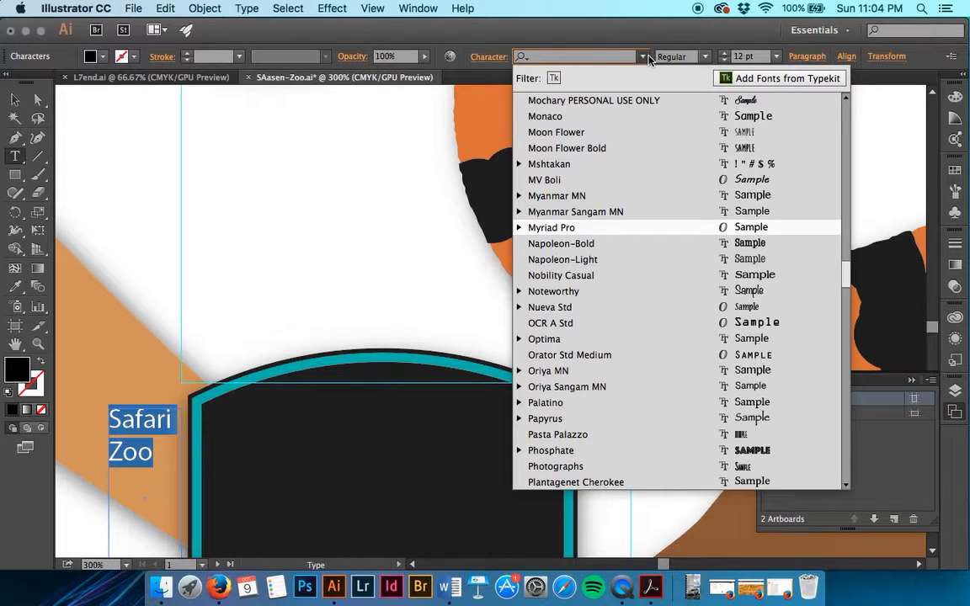
text(ga)
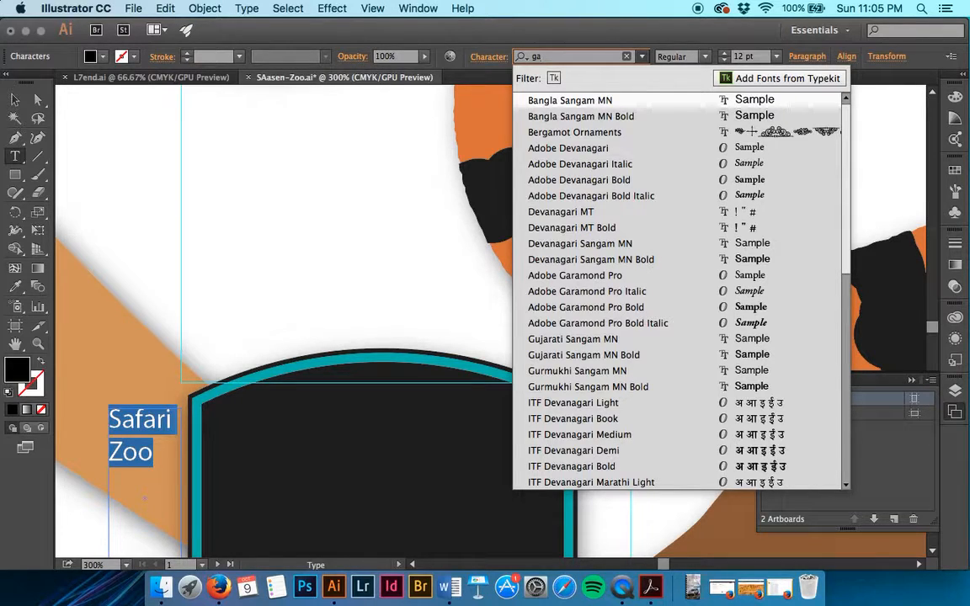
key(BackSpace)
key(BackSpace)
text(ga)
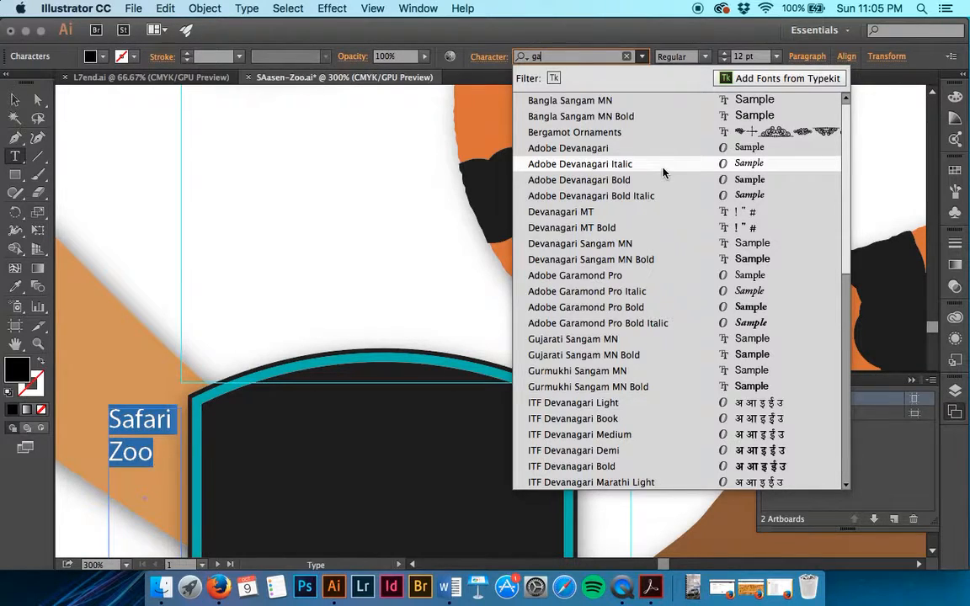
text(r)
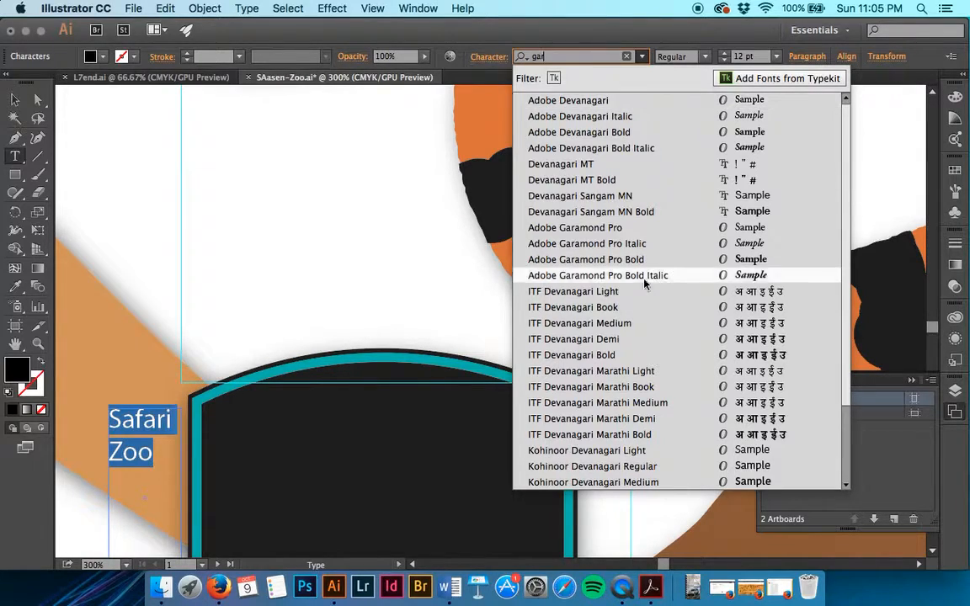
click(639, 234)
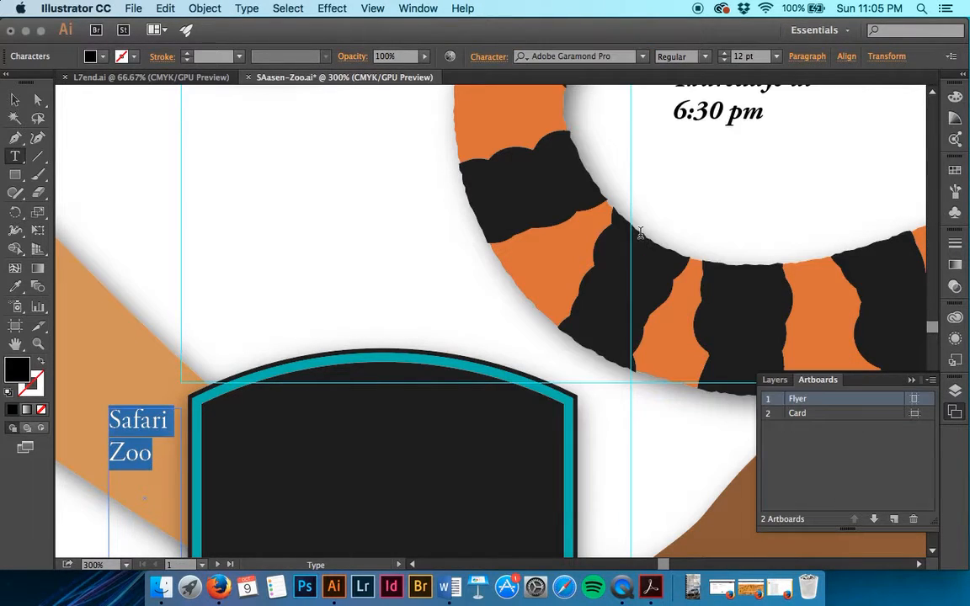
click(153, 465)
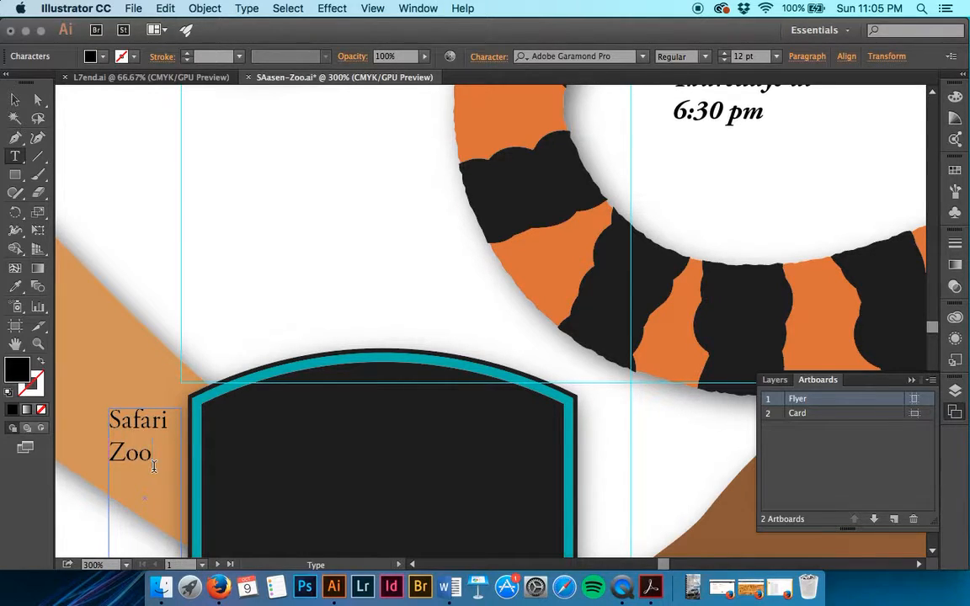
Step: Save the document and set the Safari Zoo heading to 37 pt
key(Escape)
key(super+s)
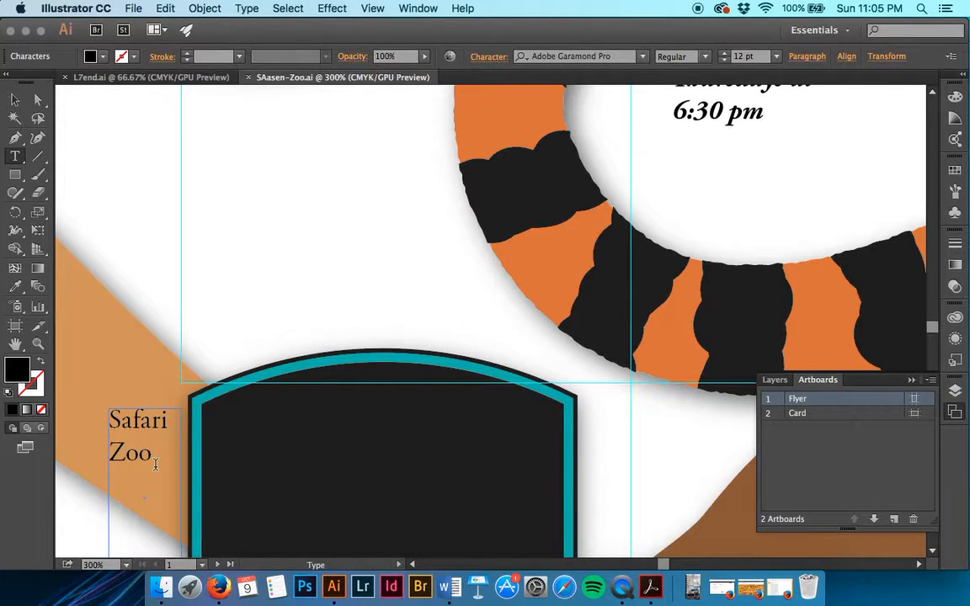
drag(155, 463, 73, 416)
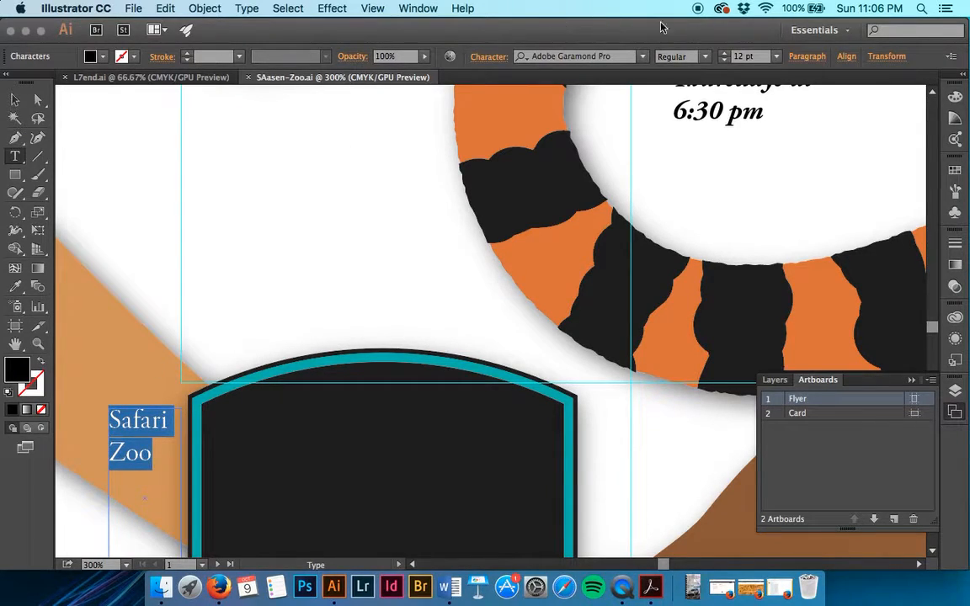
click(777, 57)
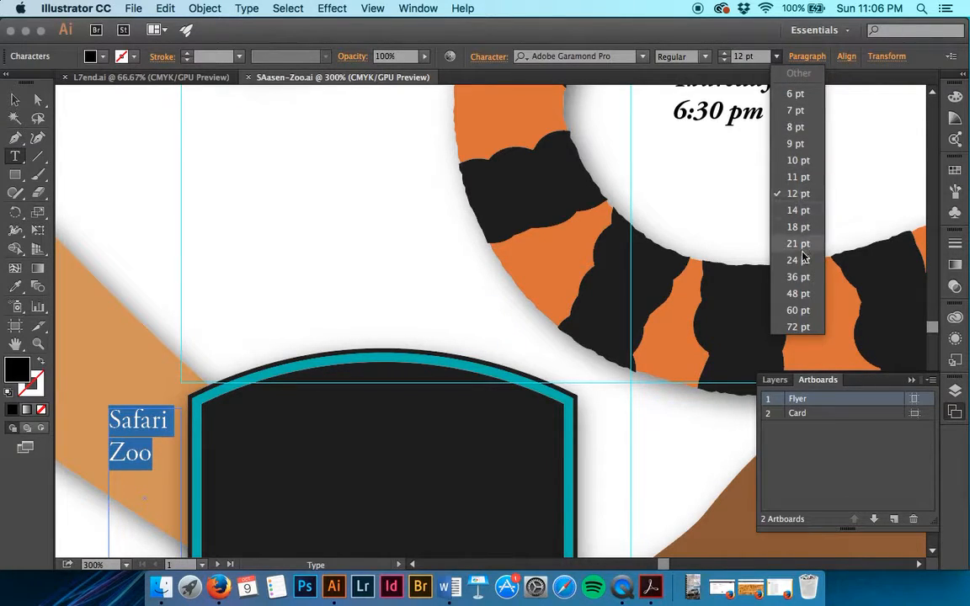
click(798, 277)
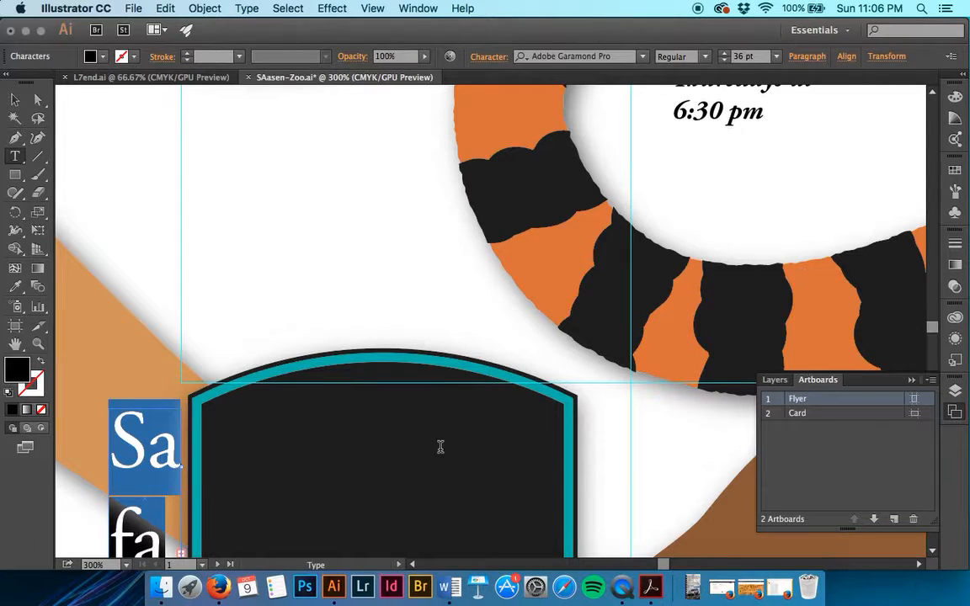
scroll(440, 446, down, 5)
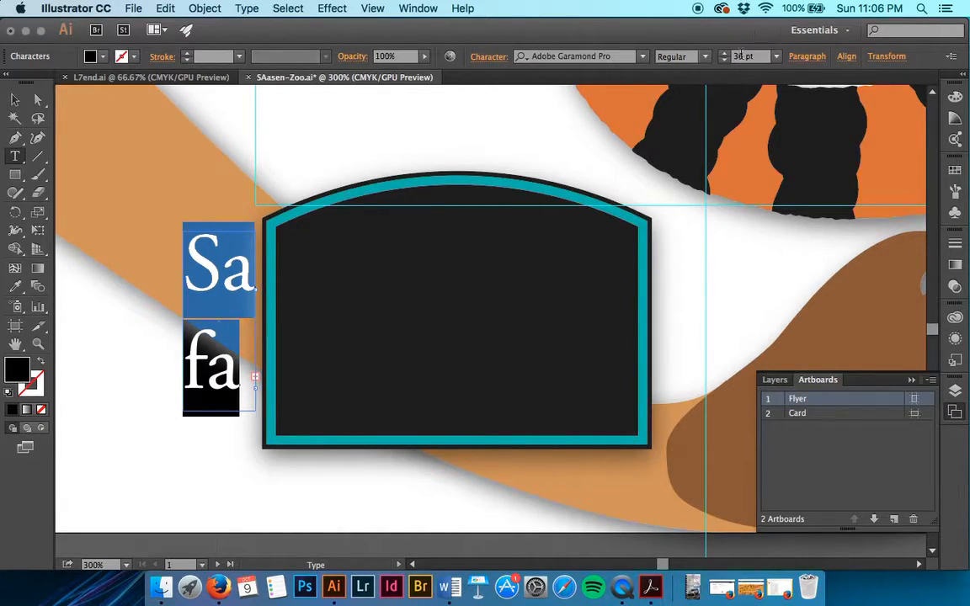
click(741, 57)
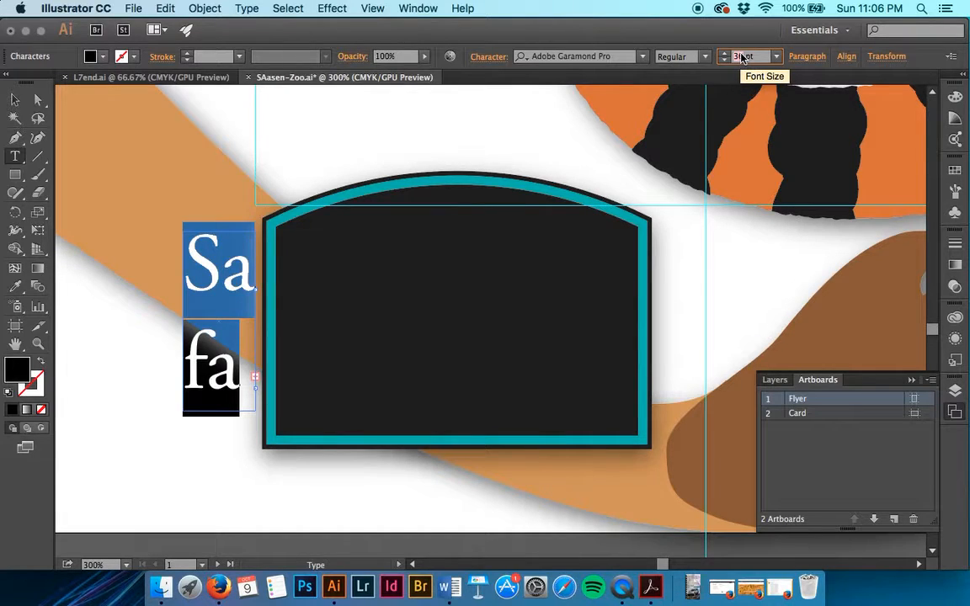
text(37)
key(Return)
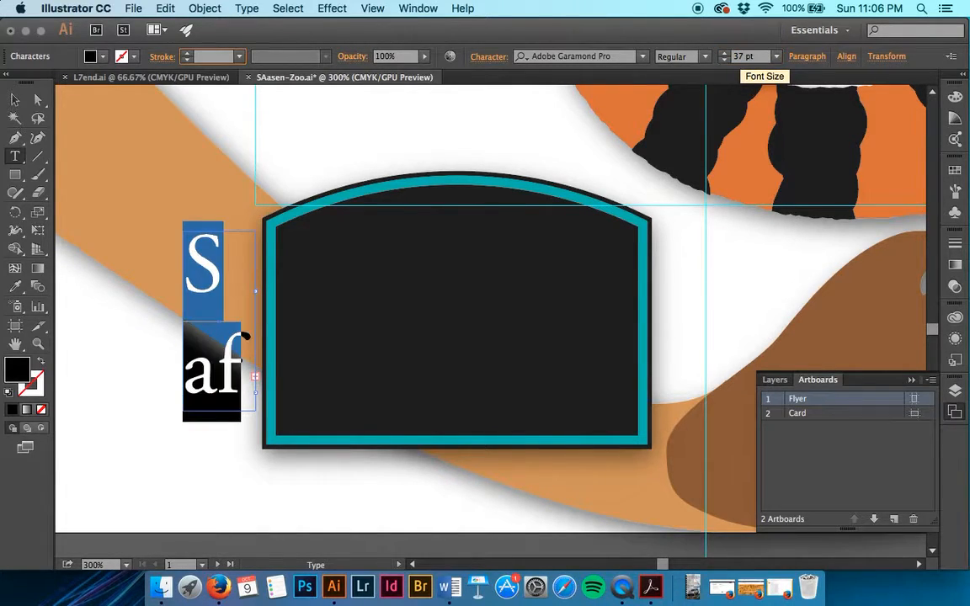
Step: Widen the Safari Zoo text frame so it reads 'Safari' over 'Zoo'
click(178, 340)
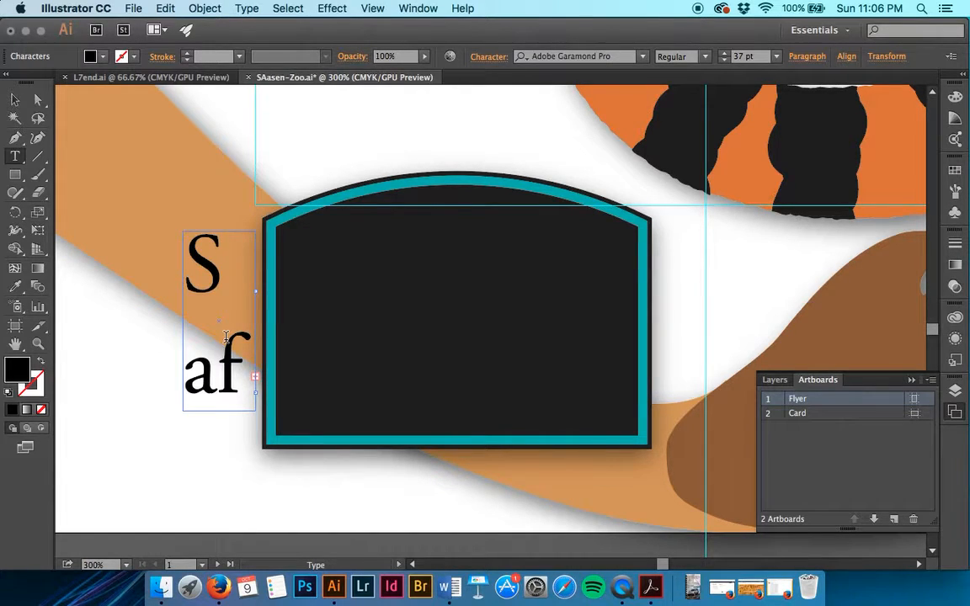
click(14, 100)
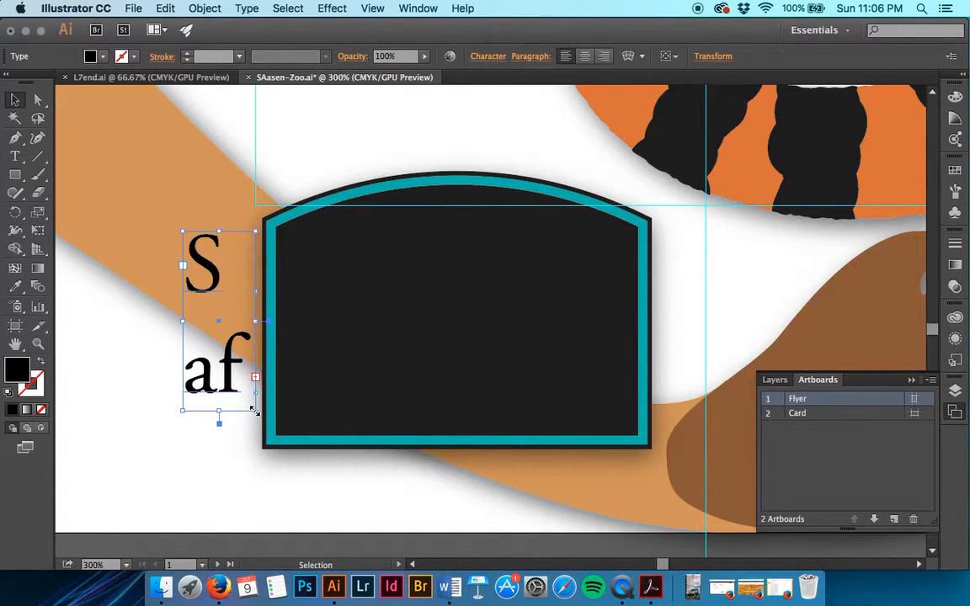
drag(252, 409, 398, 400)
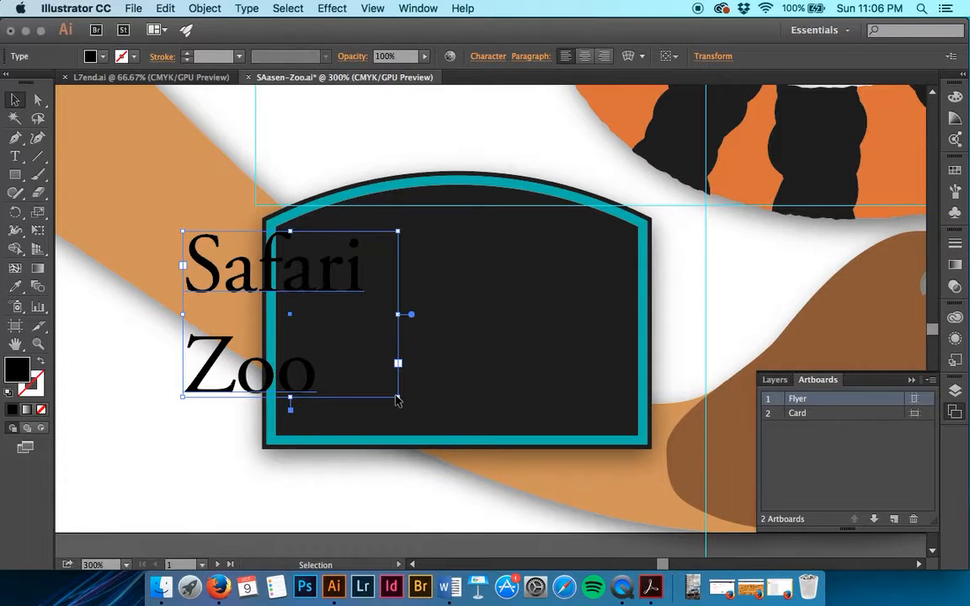
click(692, 344)
Step: Select all the ZOO TALES headline text and set it to 74 pt
scroll(692, 345, up, 15)
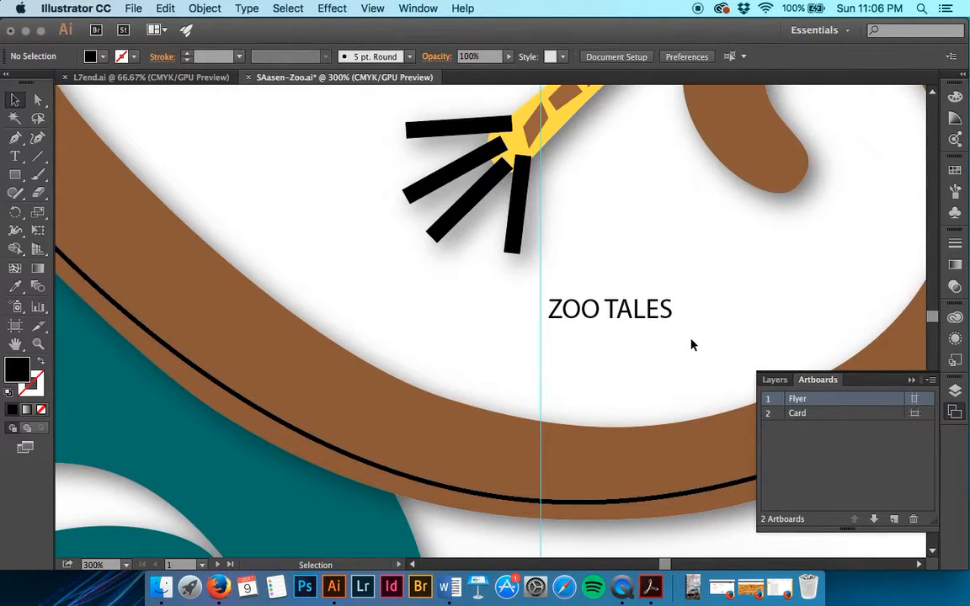
double_click(631, 311)
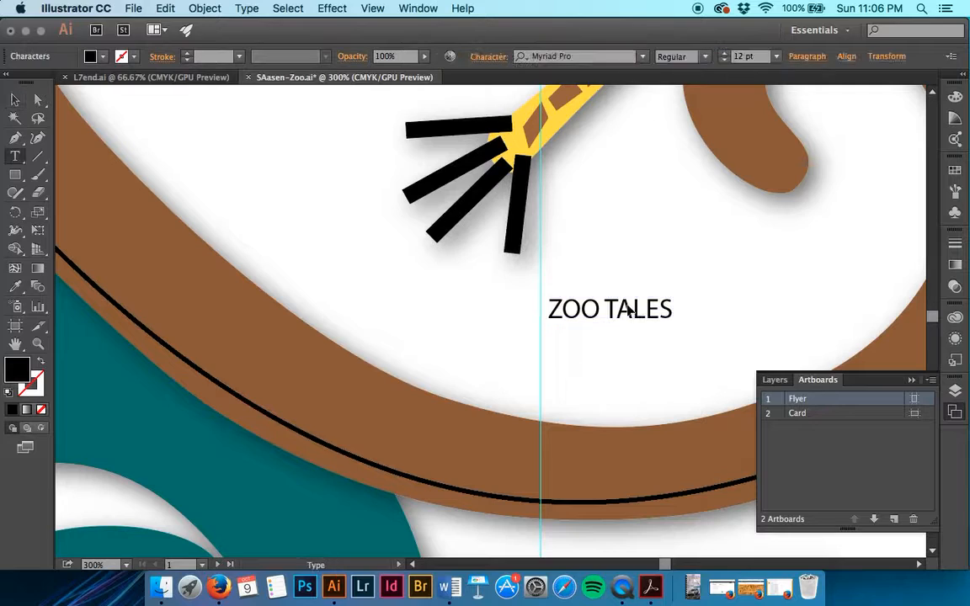
key(super+a)
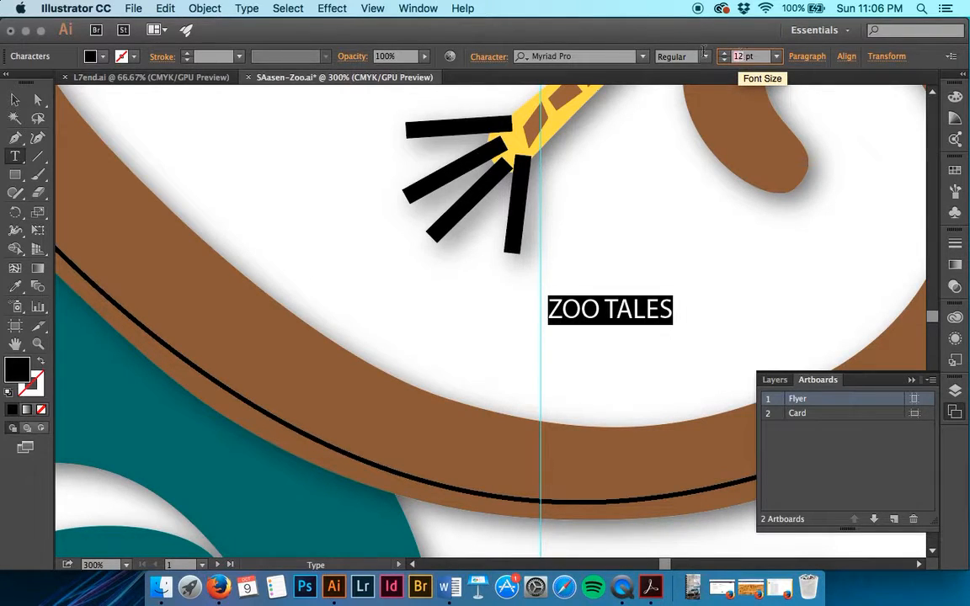
text(74)
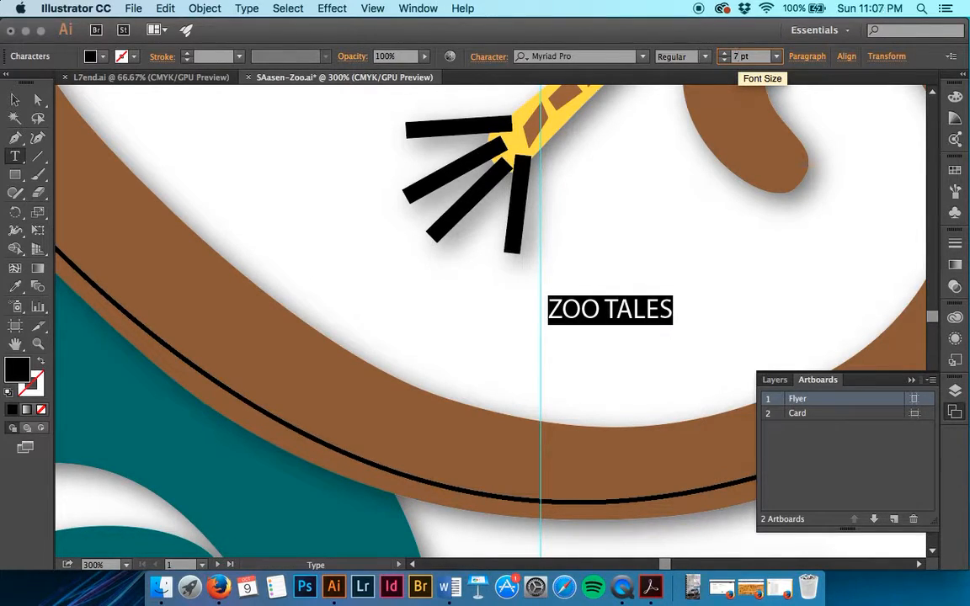
key(Tab)
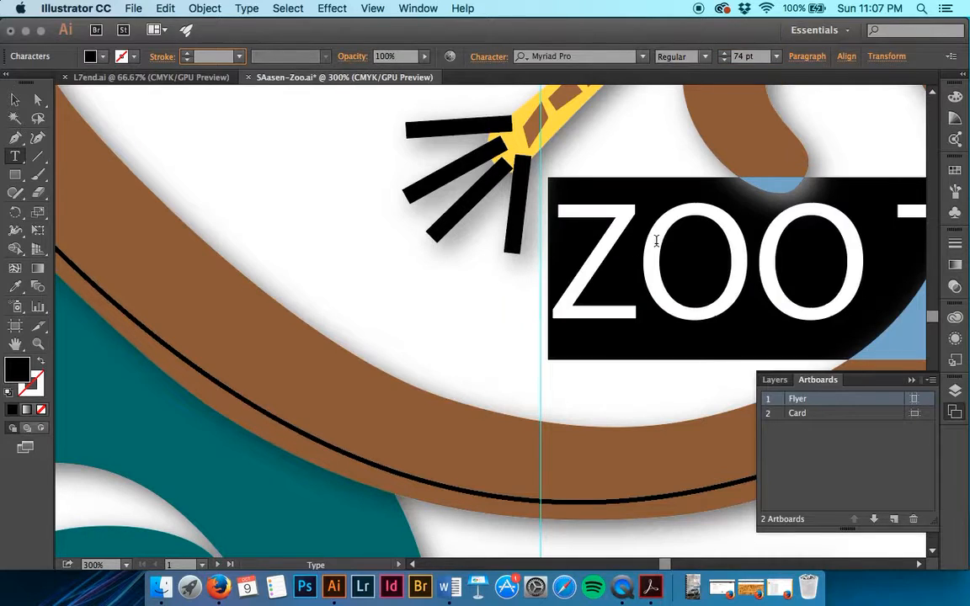
scroll(660, 239, right, 5)
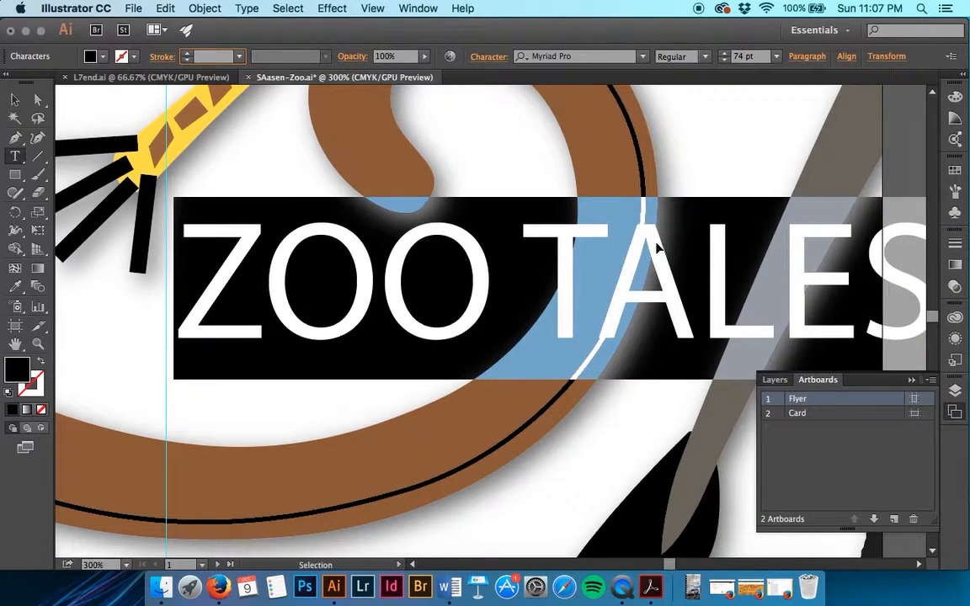
key(super+minus)
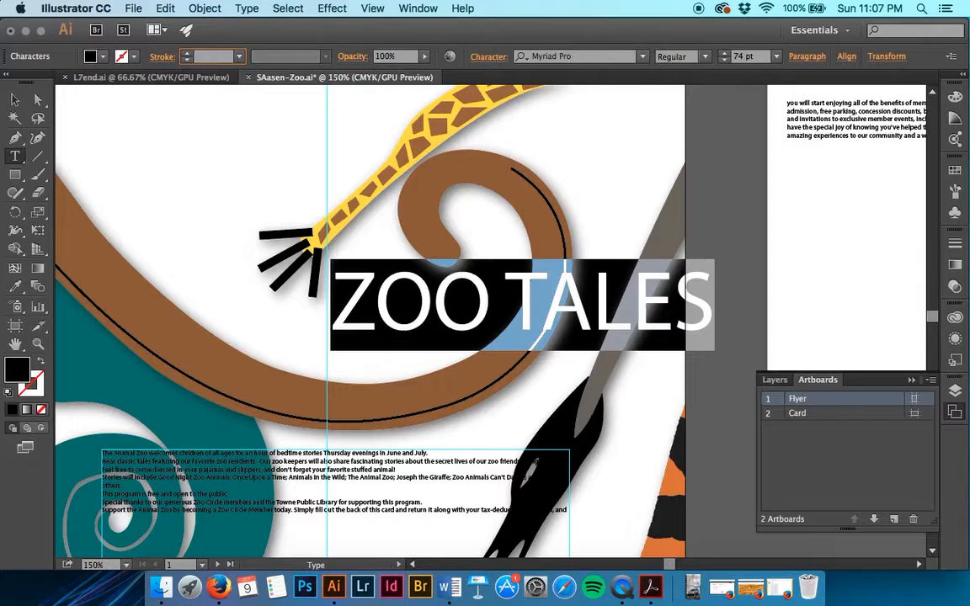
Step: Squeeze the ZOO TALES headline narrower and shift it lower-left over the brown curve
click(17, 100)
drag(535, 310, 435, 313)
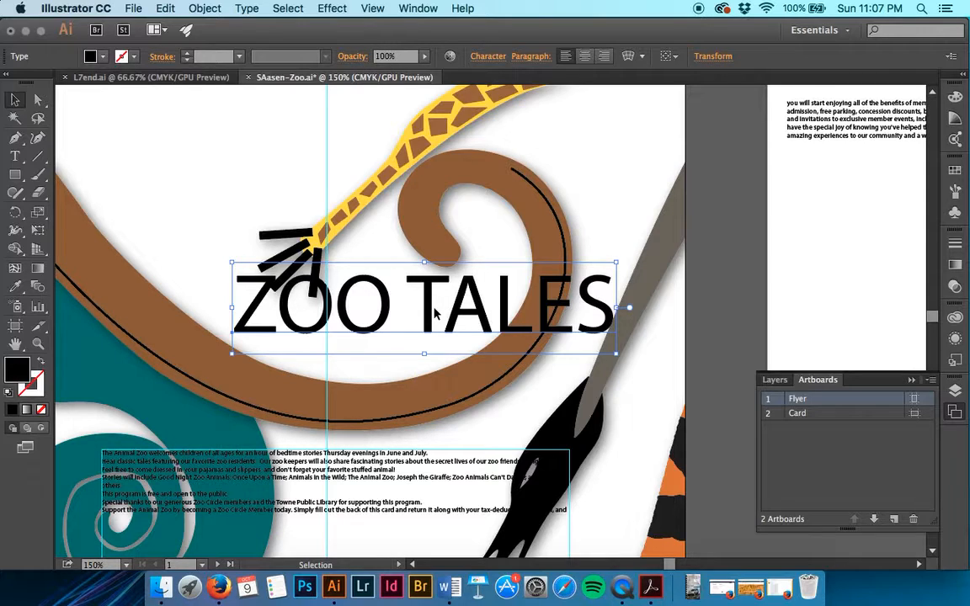
key(super+z)
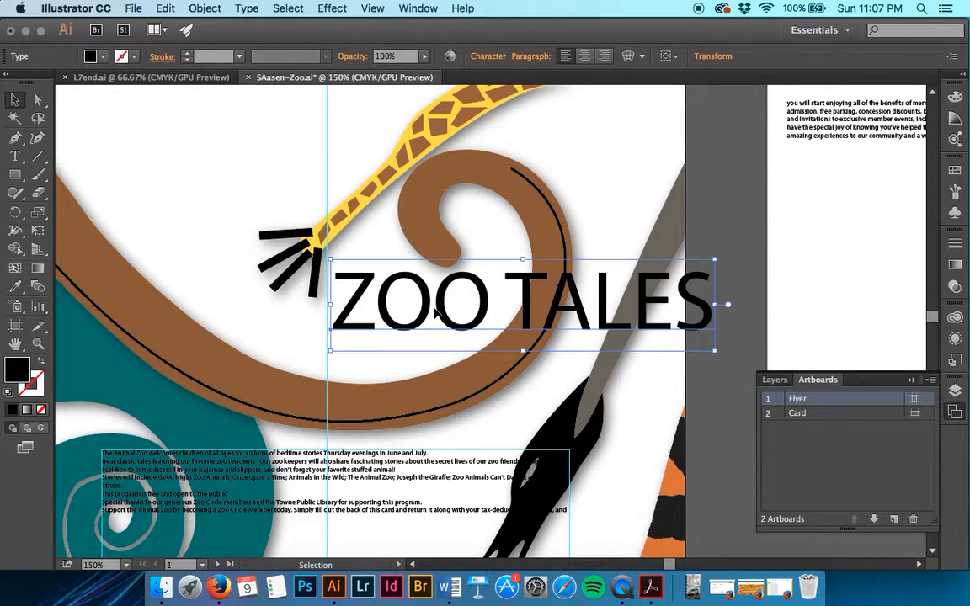
drag(719, 305, 591, 318)
click(556, 225)
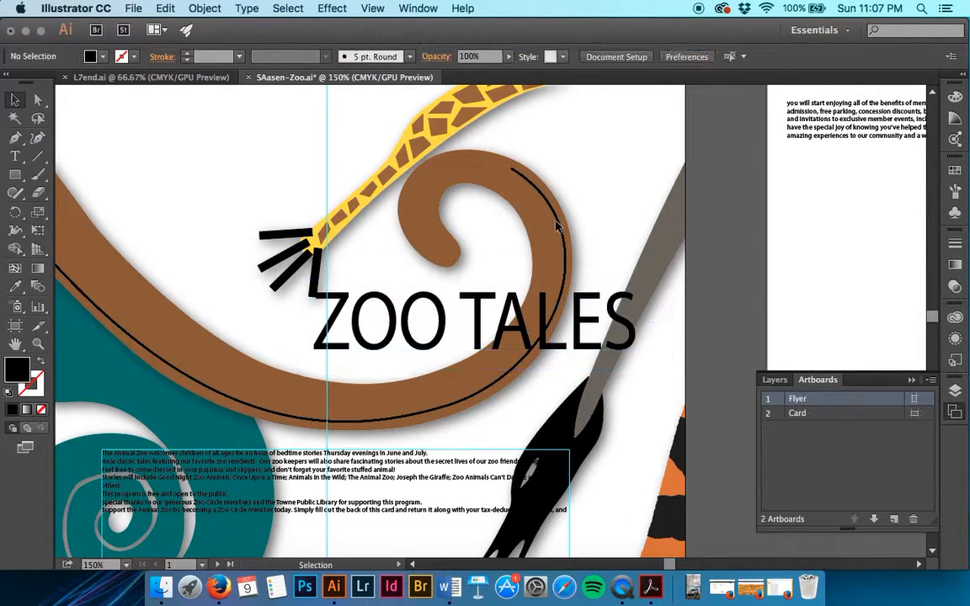
scroll(555, 226, up, 1)
scroll(556, 225, left, 1)
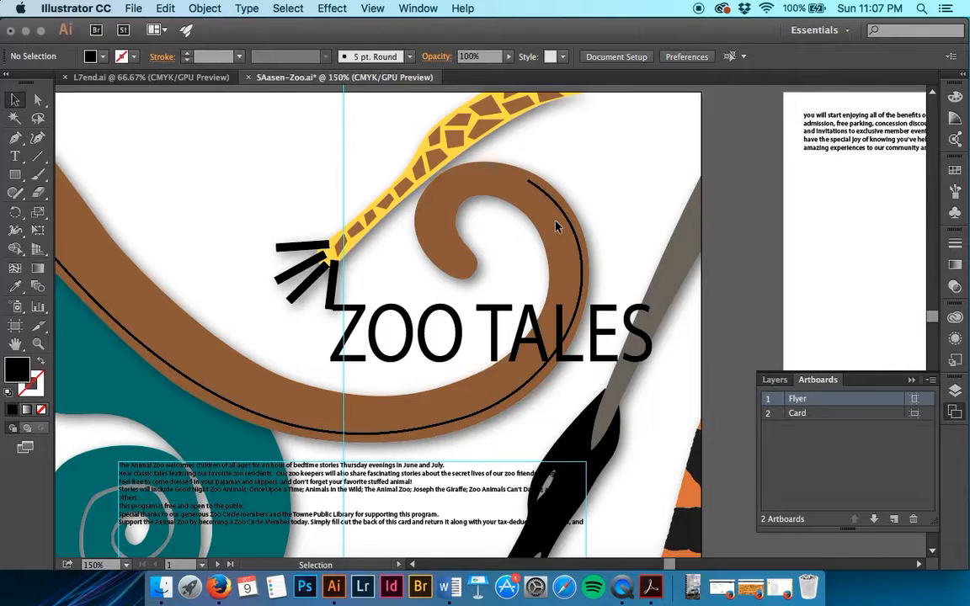
Step: Give the ZOO TALES letters a white stroke with a 2 pt weight
triple_click(486, 353)
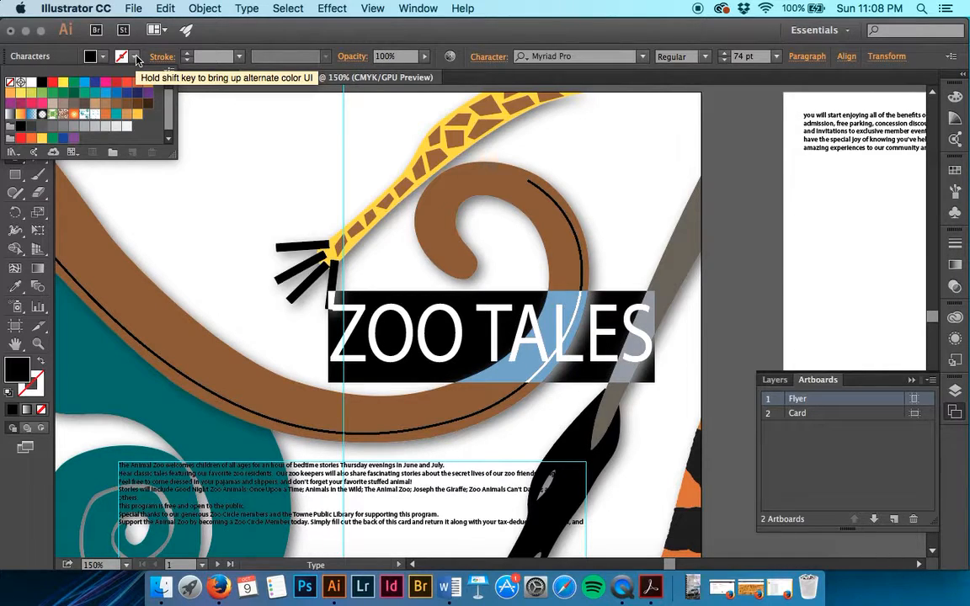
click(31, 81)
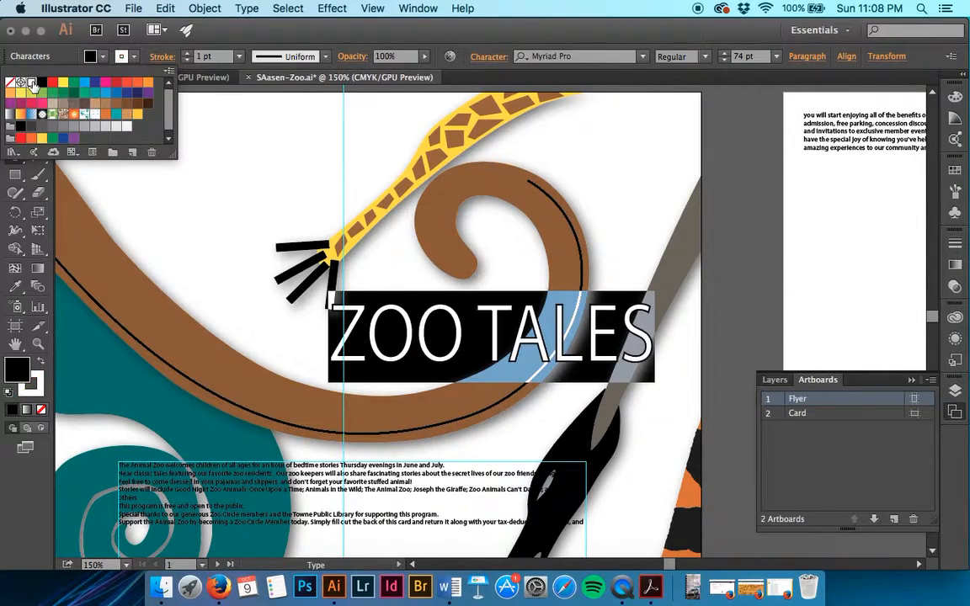
key(Escape)
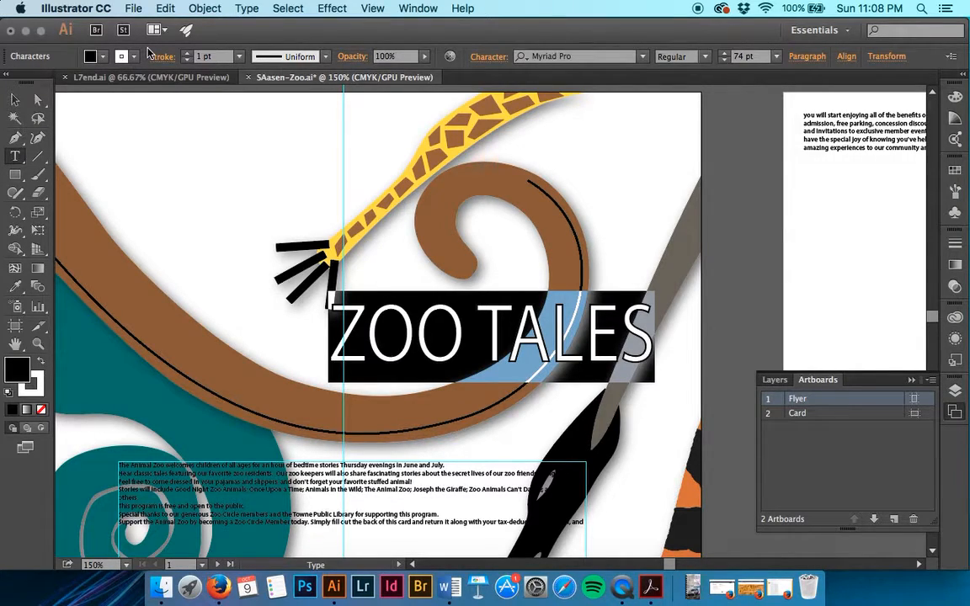
click(188, 54)
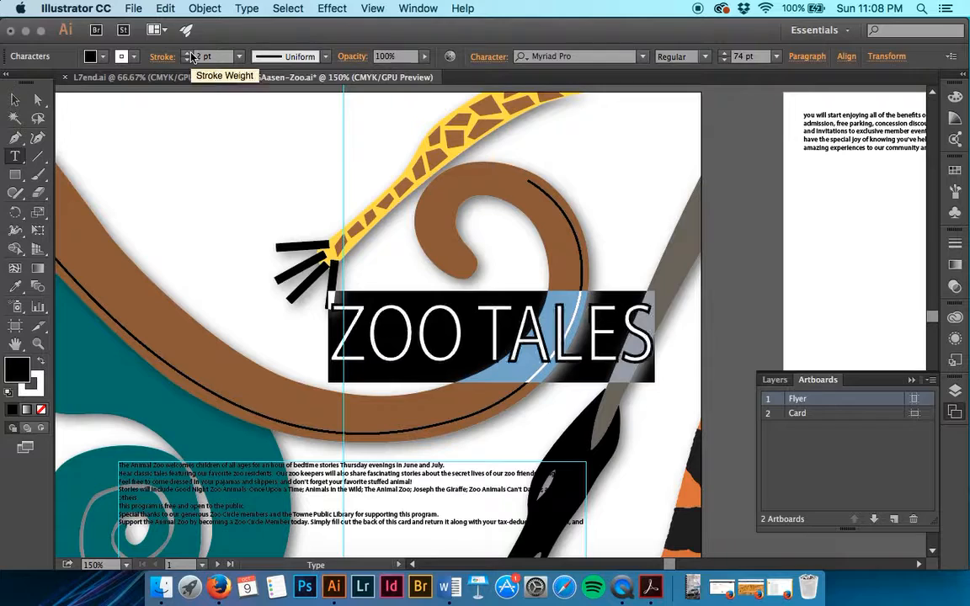
click(607, 352)
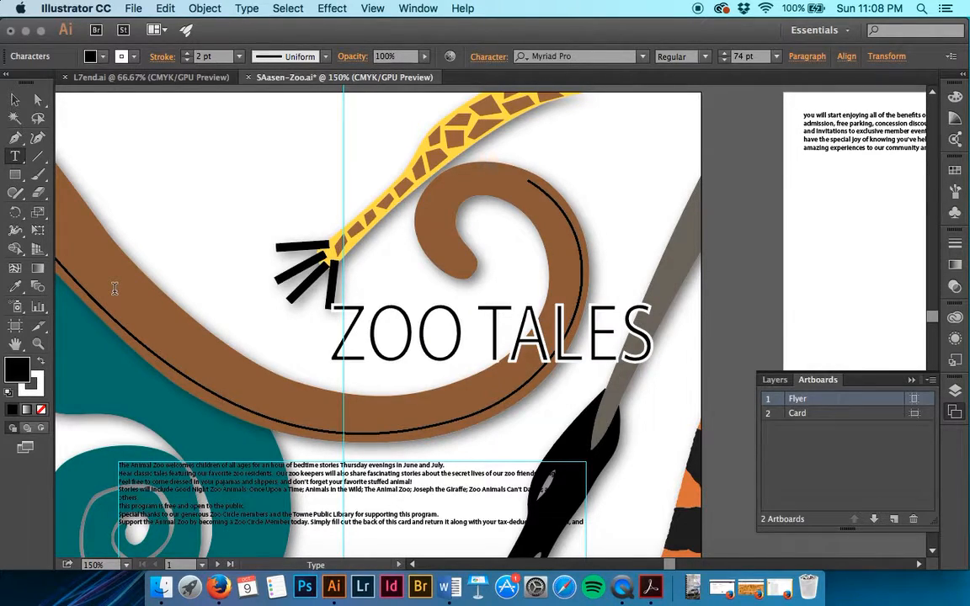
Step: Select all the story text and fill it white
scroll(115, 288, down, 8)
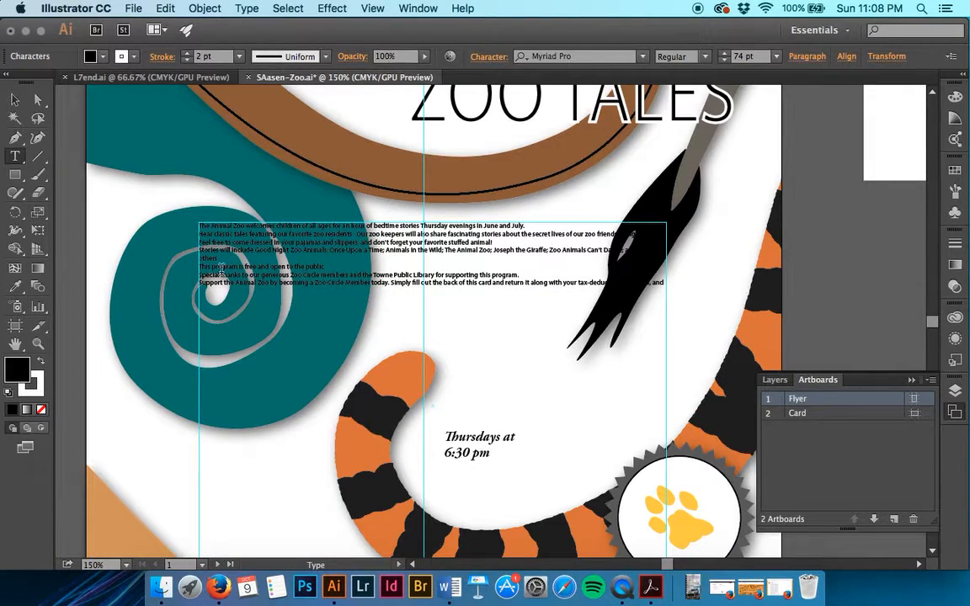
double_click(222, 273)
key(super+a)
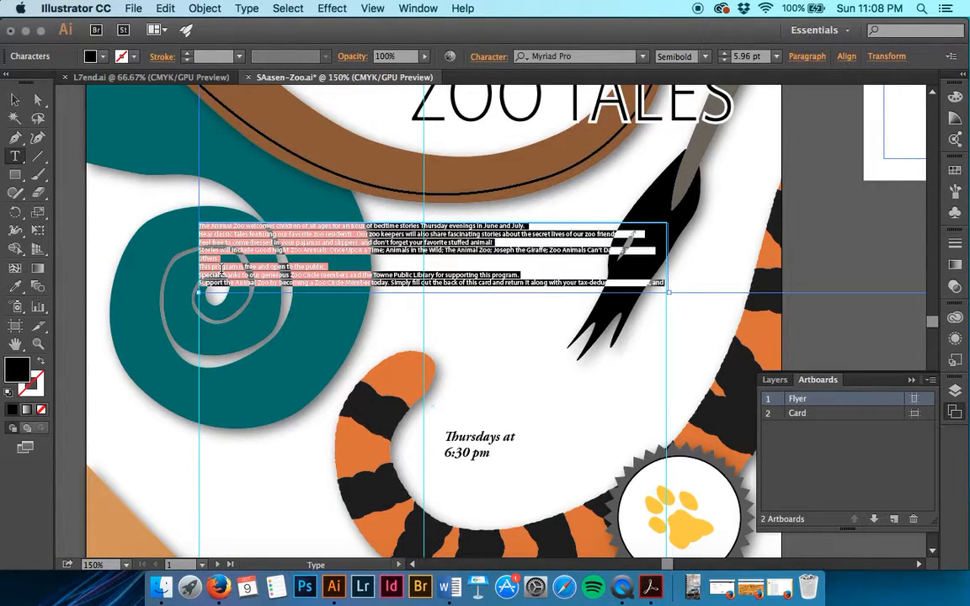
scroll(222, 271, right, 10)
scroll(222, 271, up, 4)
scroll(221, 269, up, 3)
scroll(221, 269, left, 10)
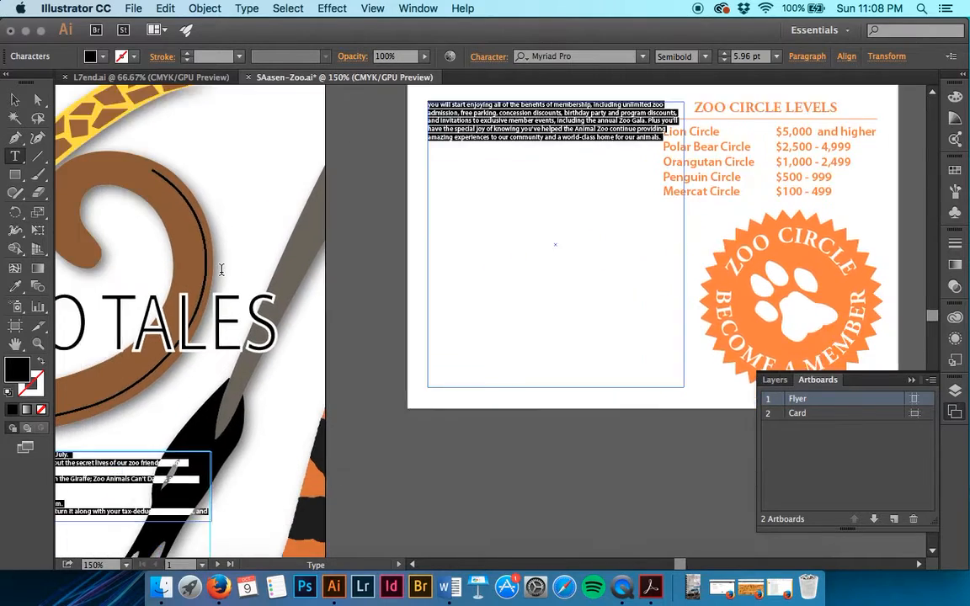
scroll(221, 270, down, 4)
scroll(221, 269, down, 1)
scroll(221, 269, left, 1)
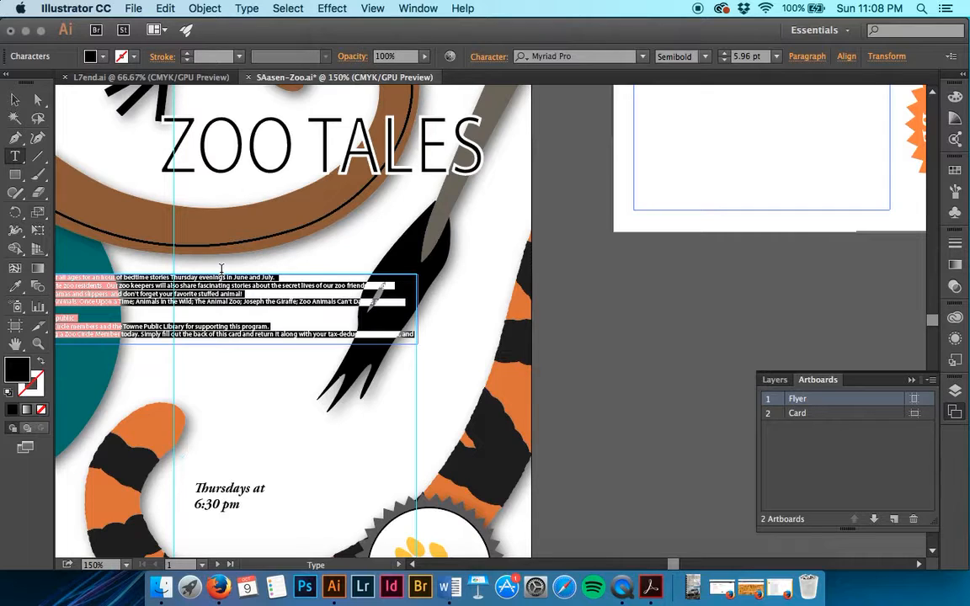
click(92, 56)
click(32, 83)
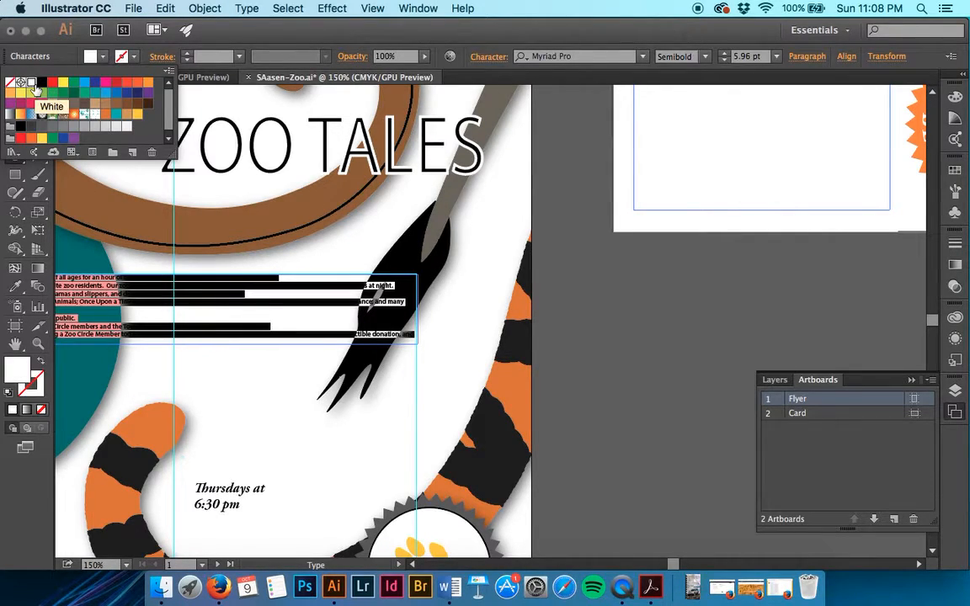
Step: Enlarge the story text from 5.96 pt to 15 pt and deselect it
click(745, 57)
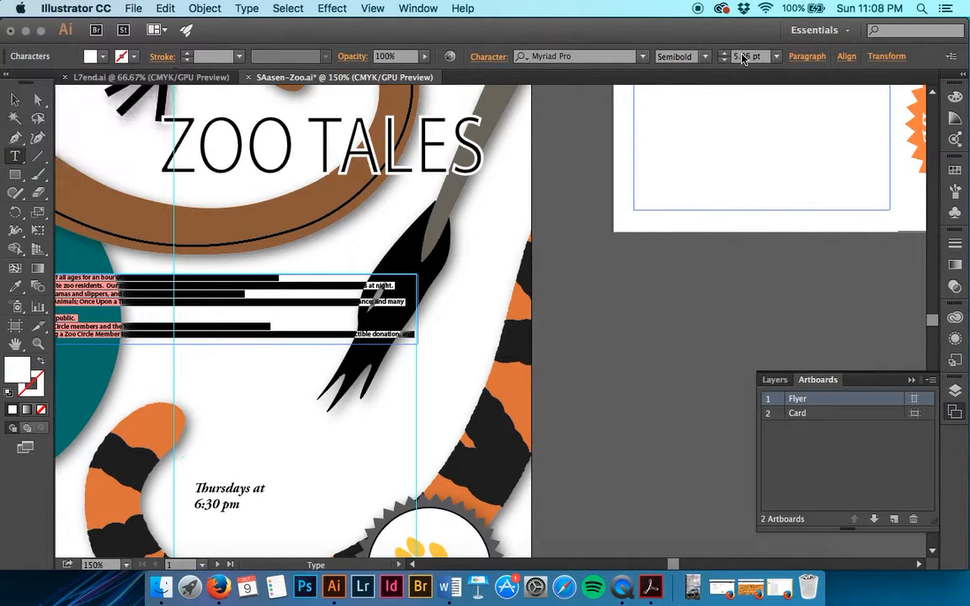
click(750, 57)
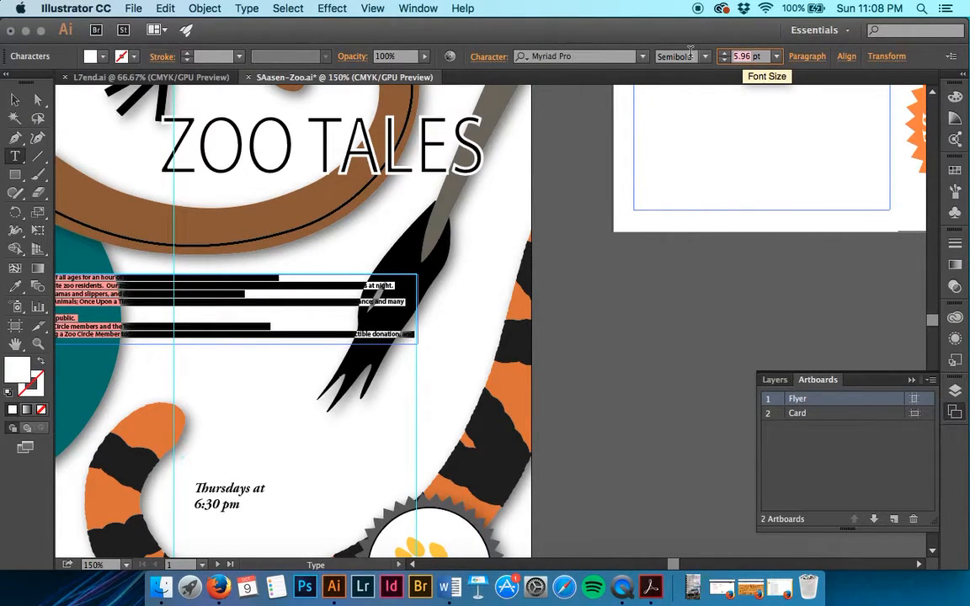
text(15)
key(Tab)
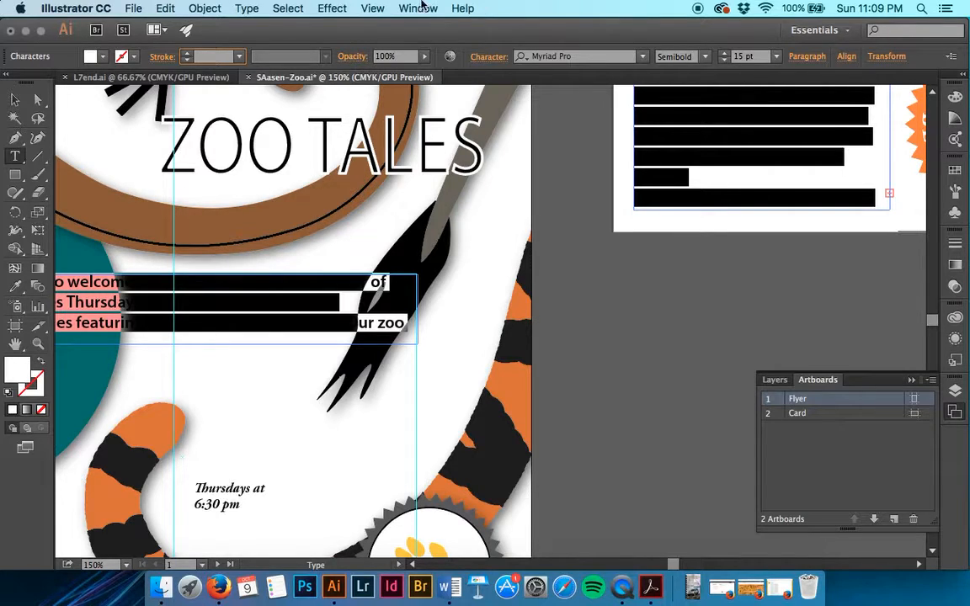
click(287, 8)
click(303, 56)
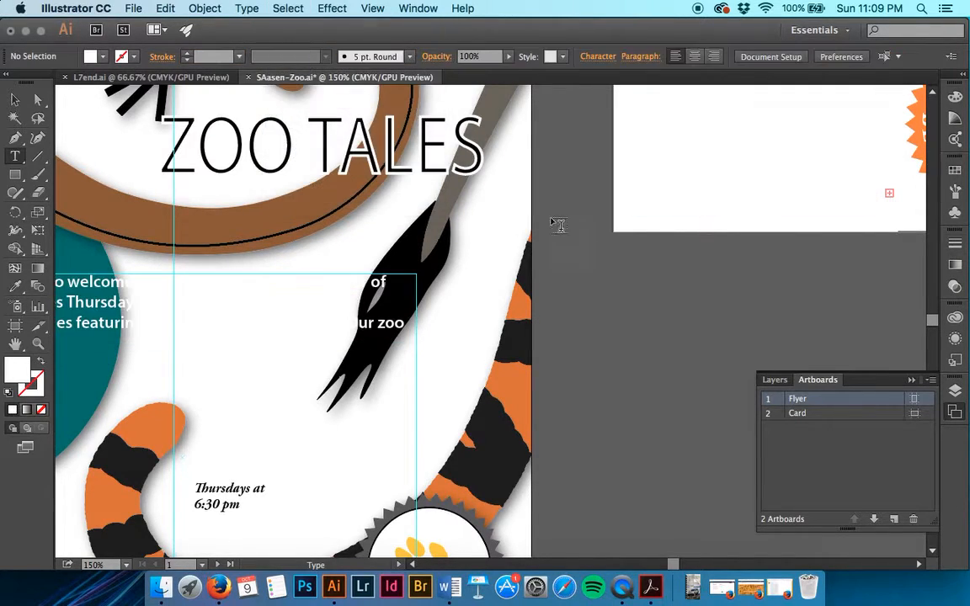
Step: Select the Safari Zoo heading and 'Thursdays at 6:30 pm' text together and fill both white
click(16, 99)
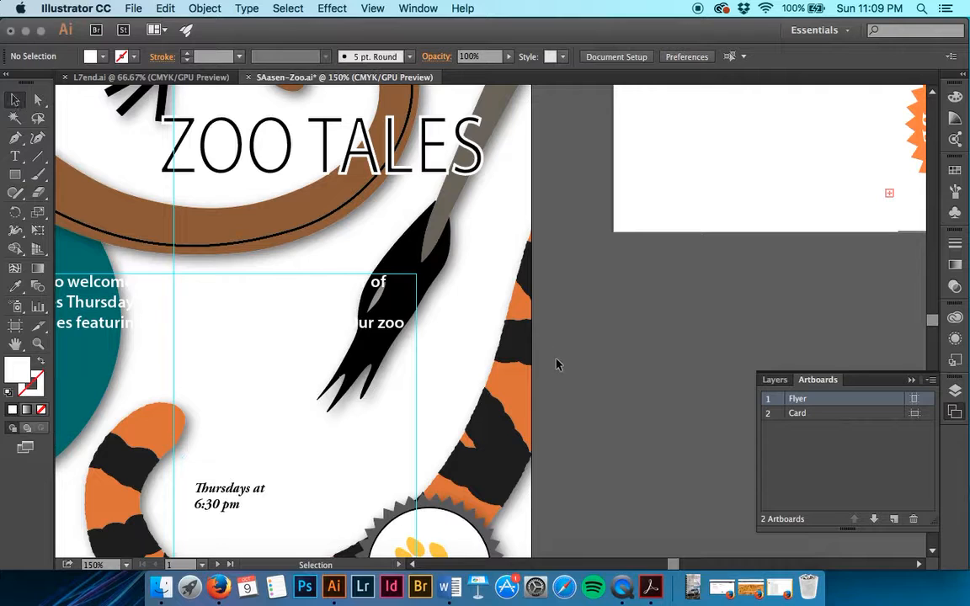
scroll(555, 364, up, 10)
scroll(556, 364, right, 4)
scroll(555, 364, down, 10)
scroll(556, 364, left, 10)
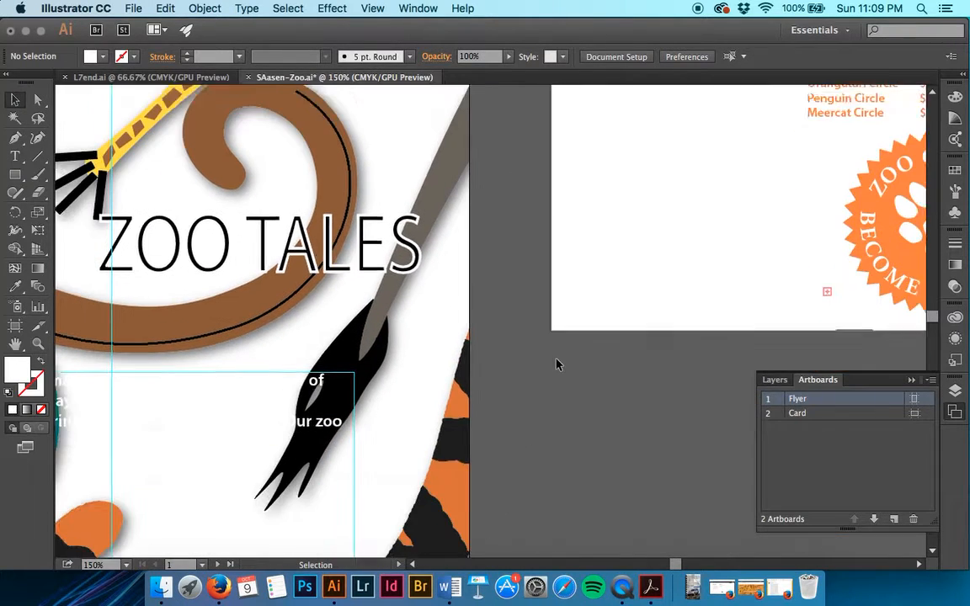
scroll(556, 363, down, 3)
scroll(556, 364, left, 3)
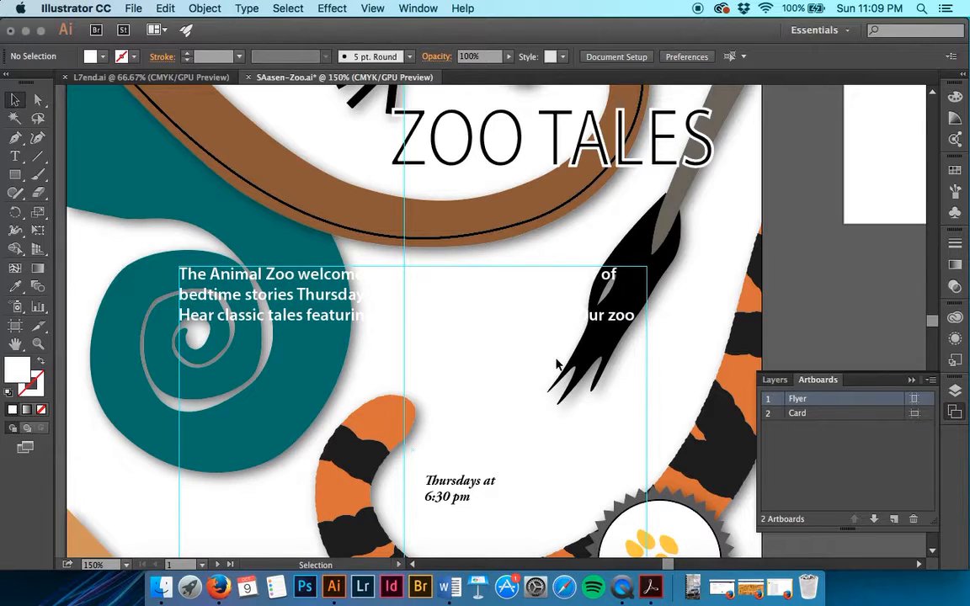
scroll(348, 326, down, 12)
scroll(348, 326, left, 8)
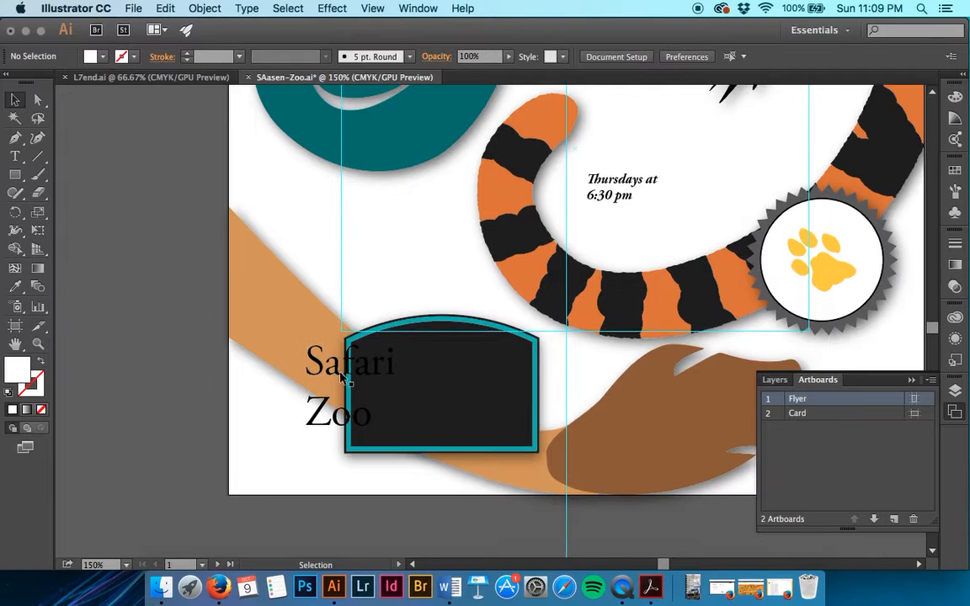
click(341, 379)
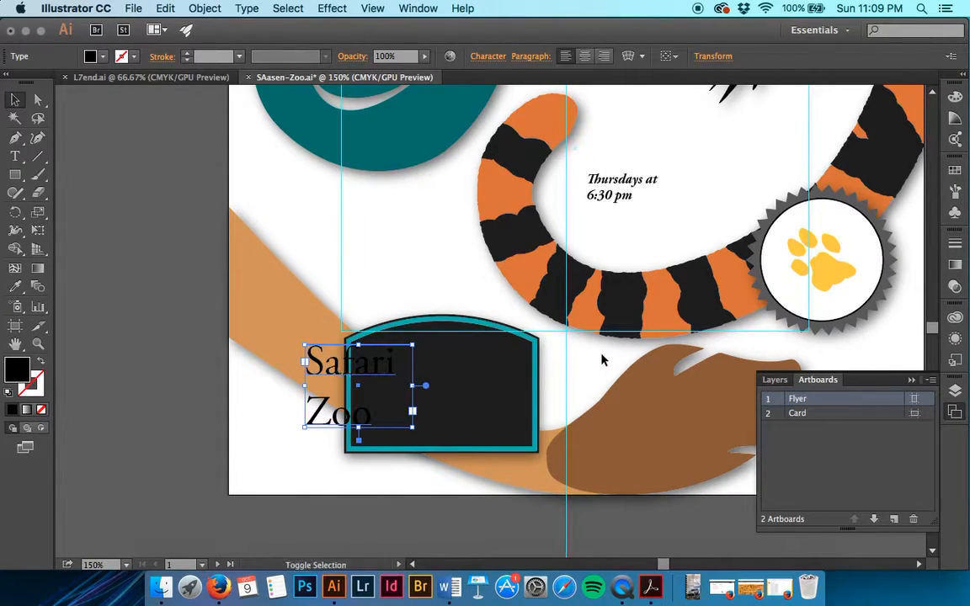
shift+click(619, 195)
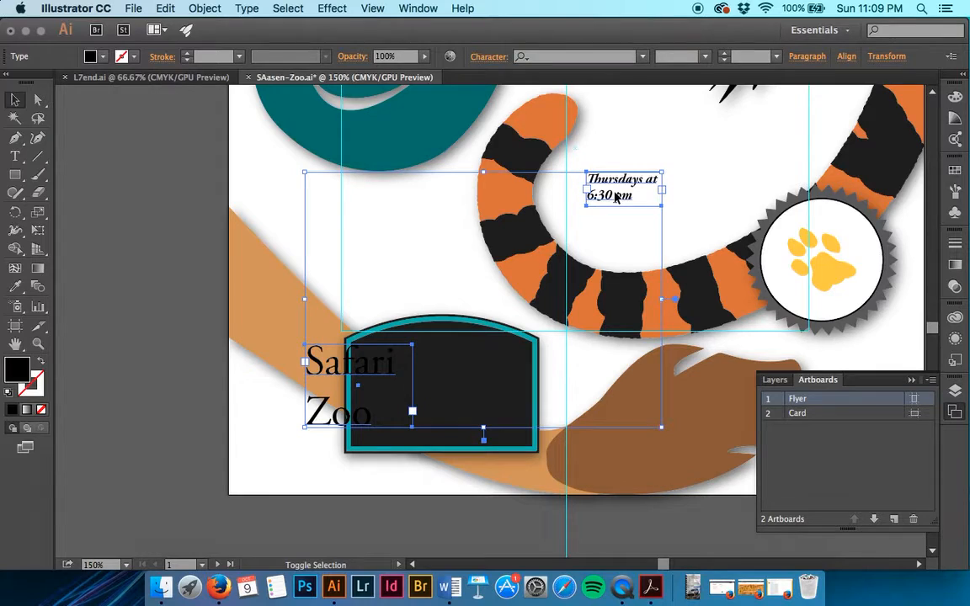
click(101, 58)
click(30, 84)
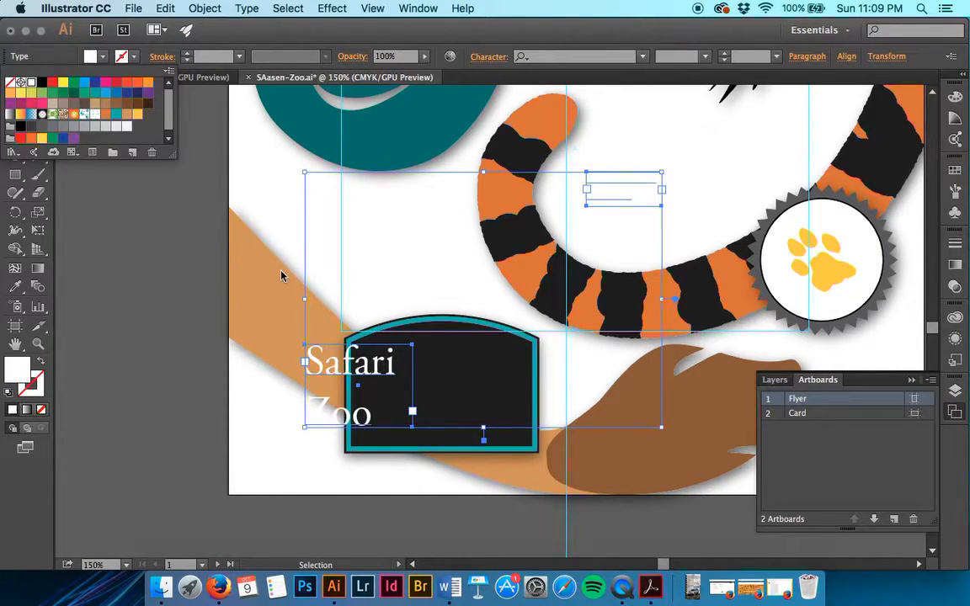
click(263, 288)
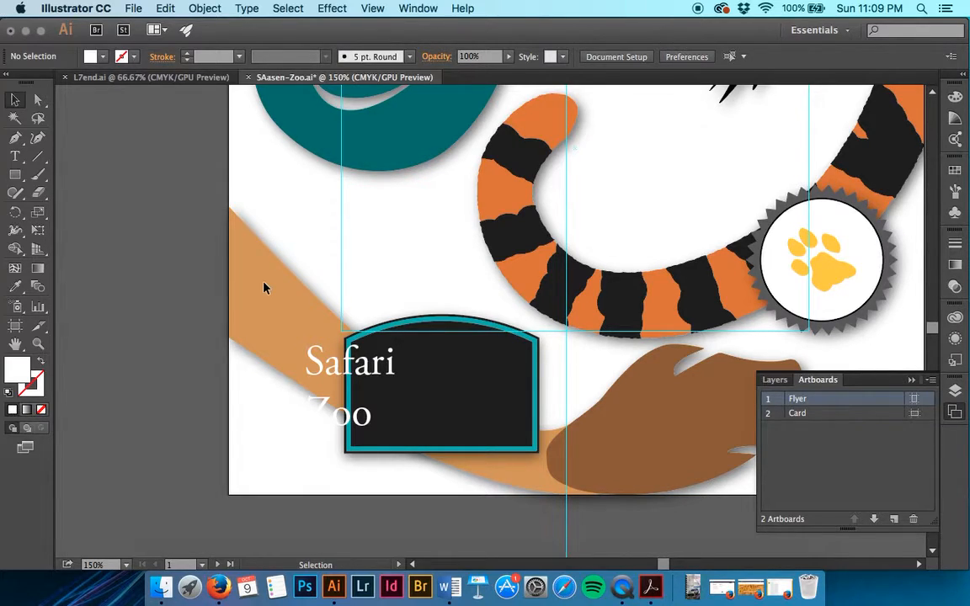
Step: Open the Character panel from Window > Type
click(371, 8)
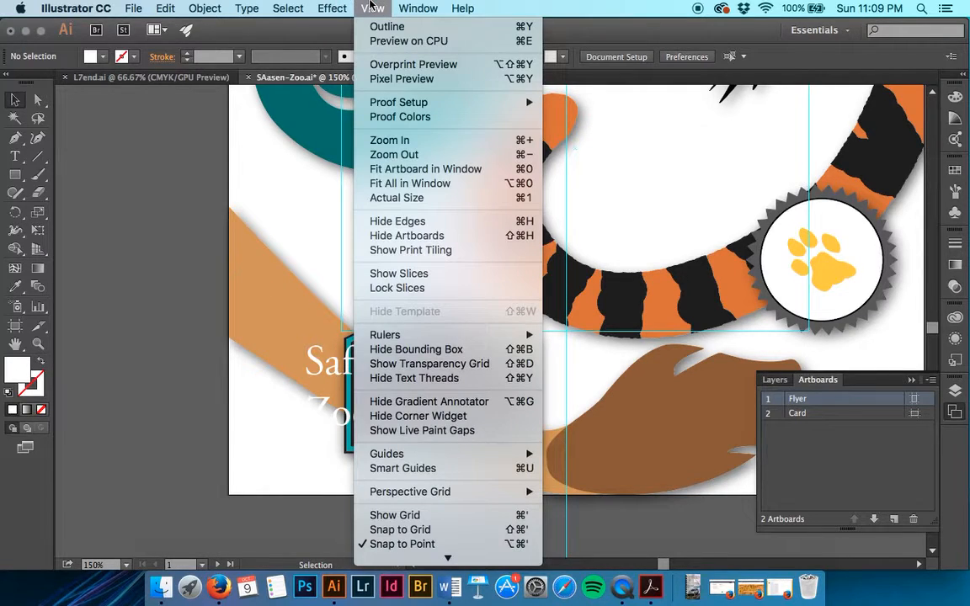
mouse_move(419, 7)
scroll(477, 369, down, 5)
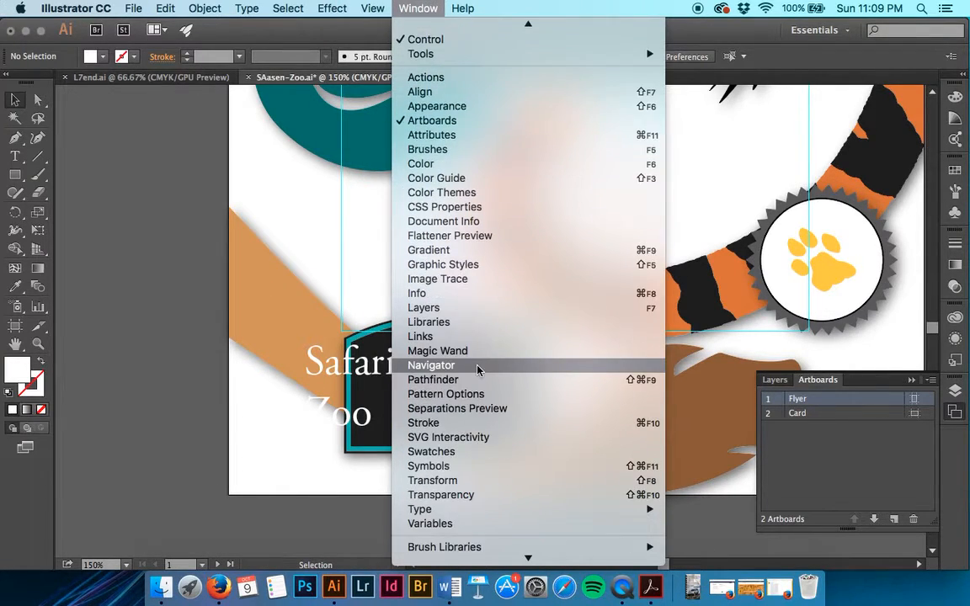
scroll(476, 369, down, 2)
click(476, 482)
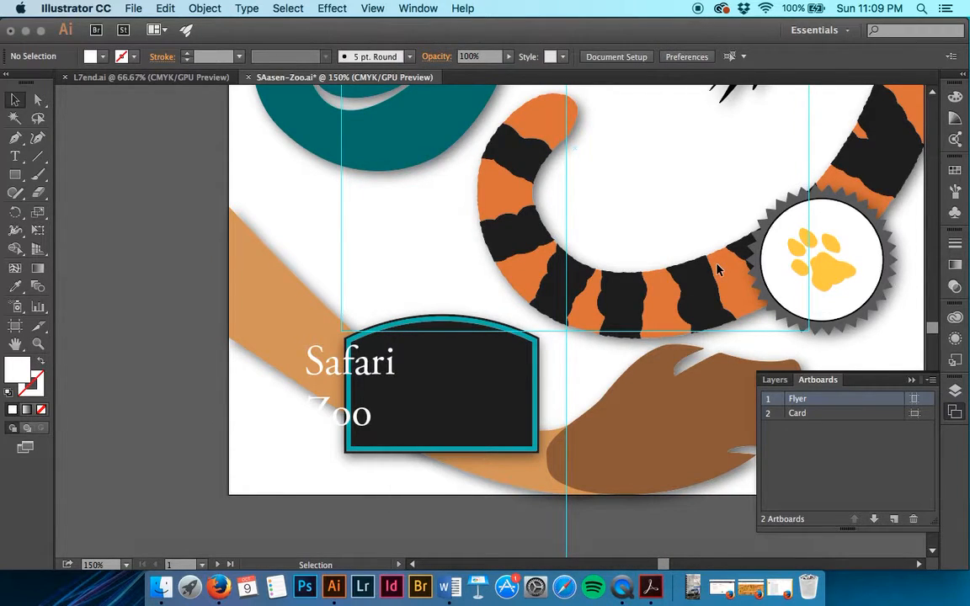
click(420, 9)
scroll(523, 365, down, 5)
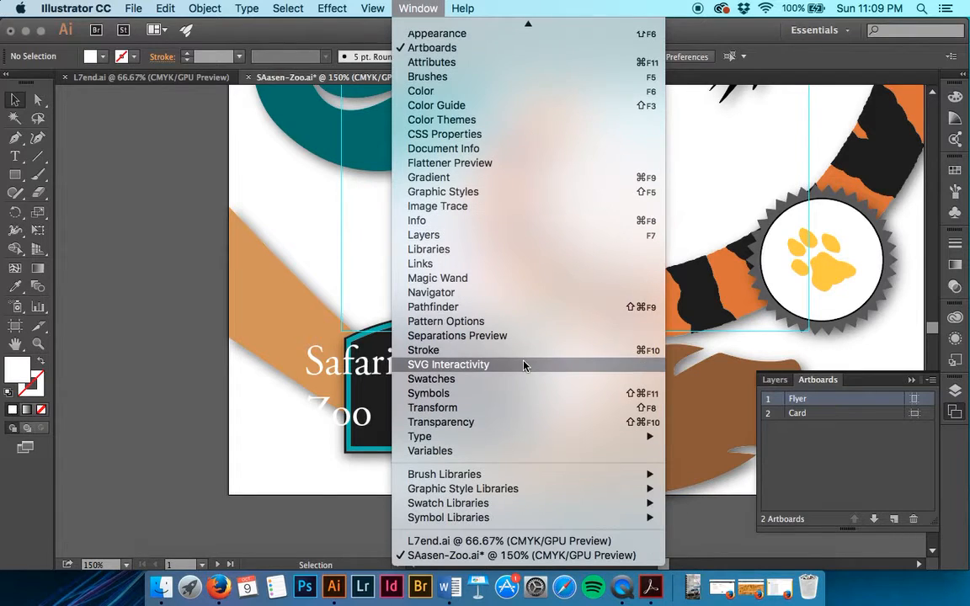
click(519, 438)
click(418, 8)
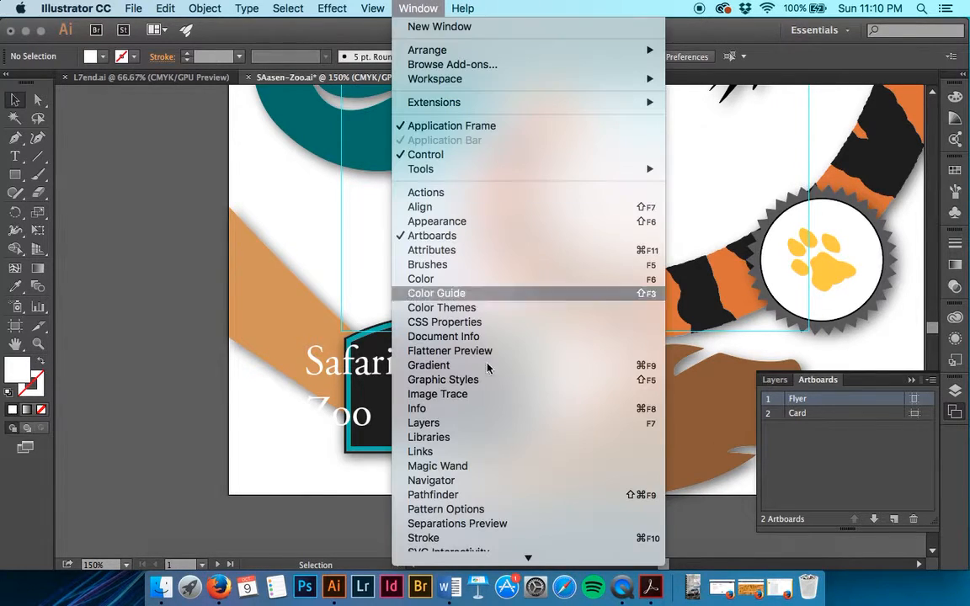
scroll(522, 396, down, 5)
mouse_move(543, 436)
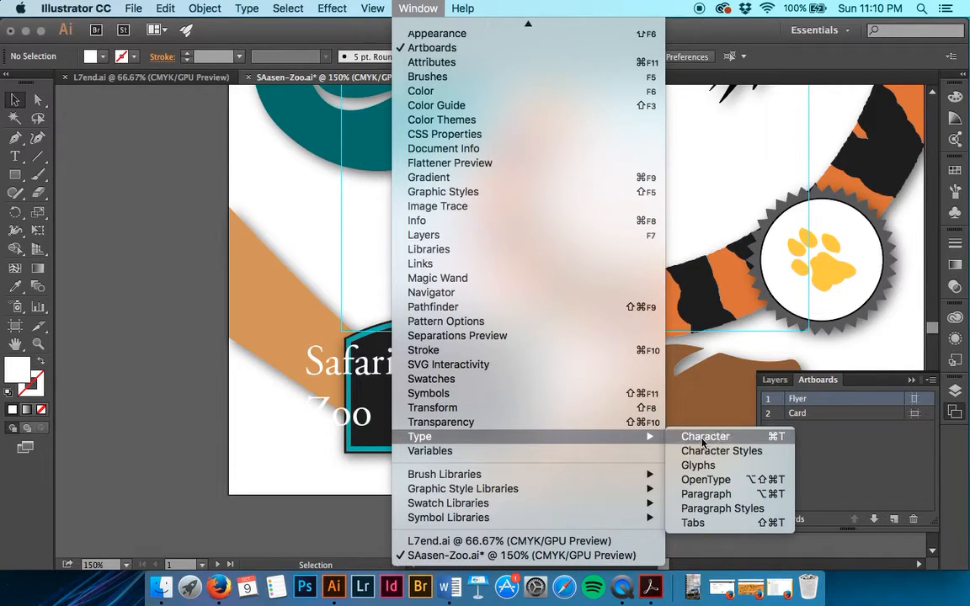
click(704, 437)
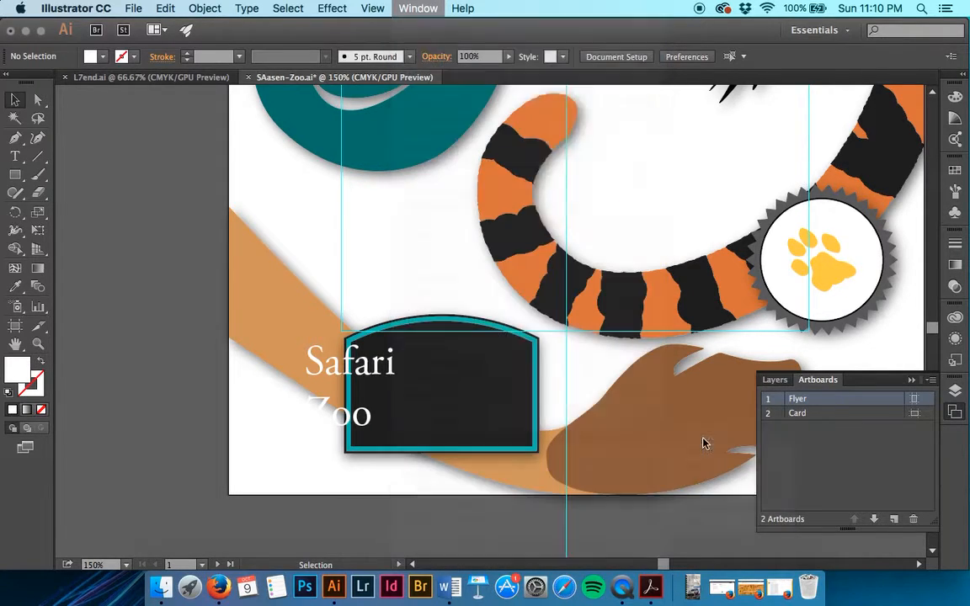
Step: Move the Character panel beside the artwork and select the Safari Zoo title
drag(629, 95, 177, 393)
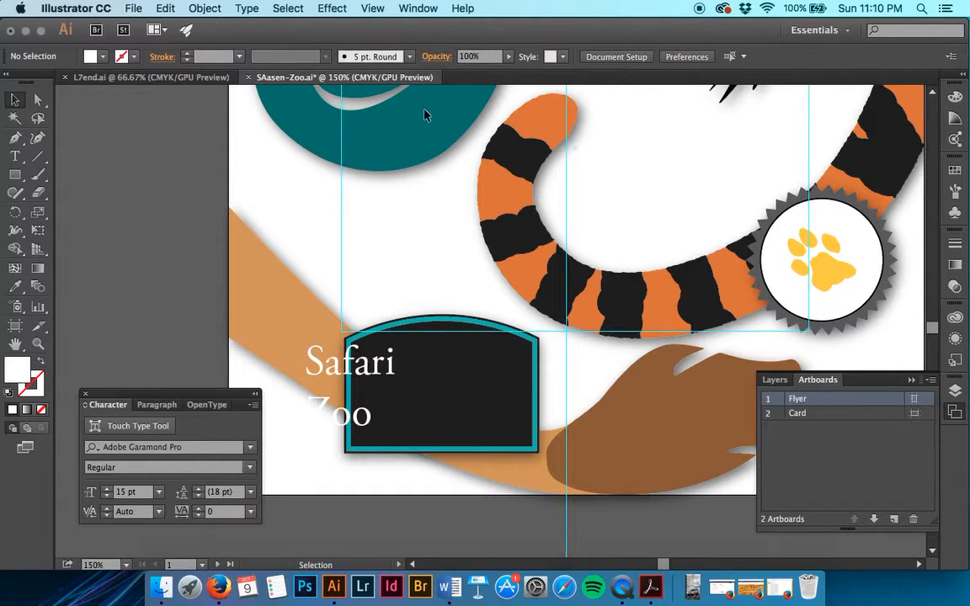
drag(165, 393, 165, 204)
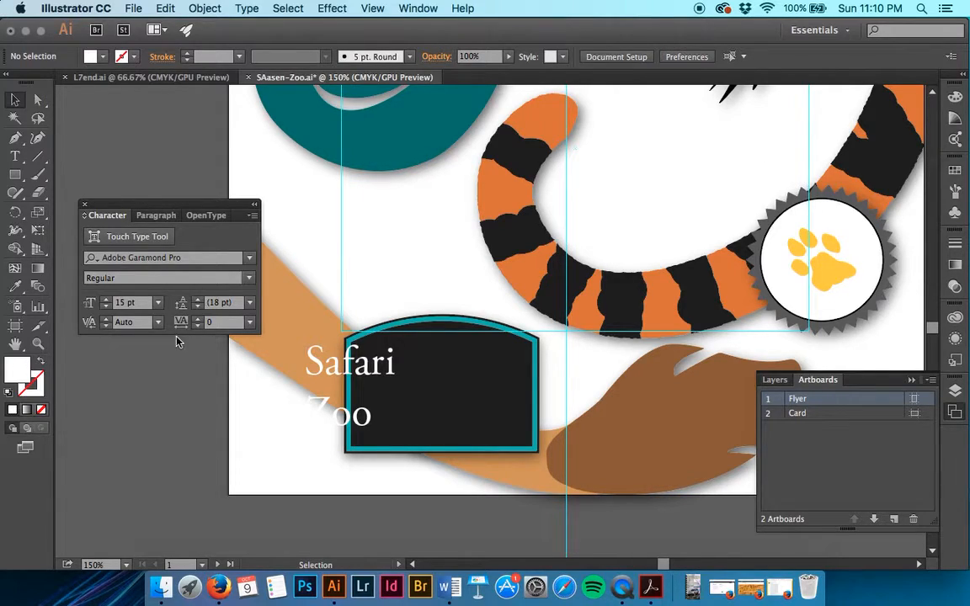
click(336, 361)
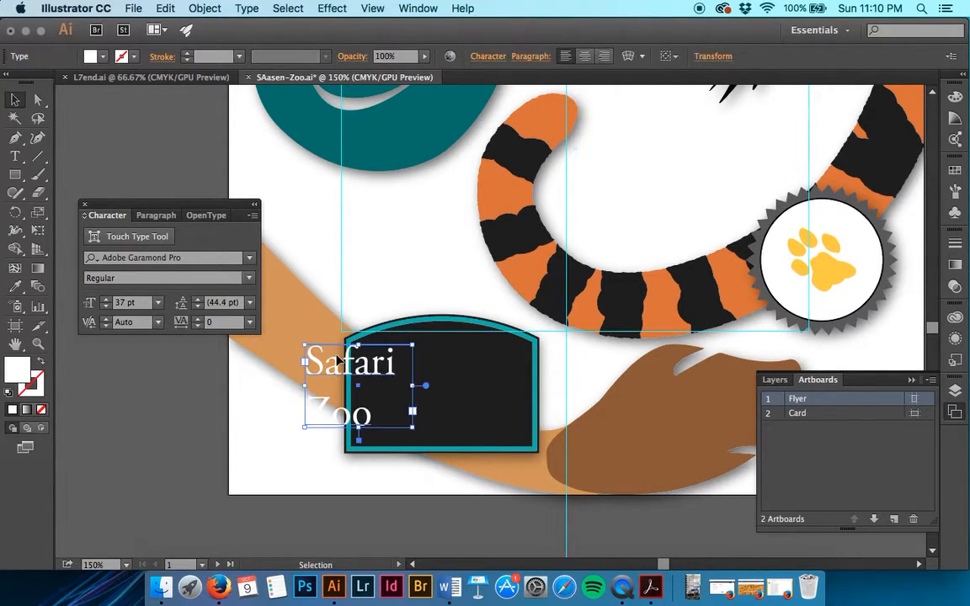
Step: Choose Show Options in the Character panel to reveal scaling, baseline shift and rotation fields
click(252, 216)
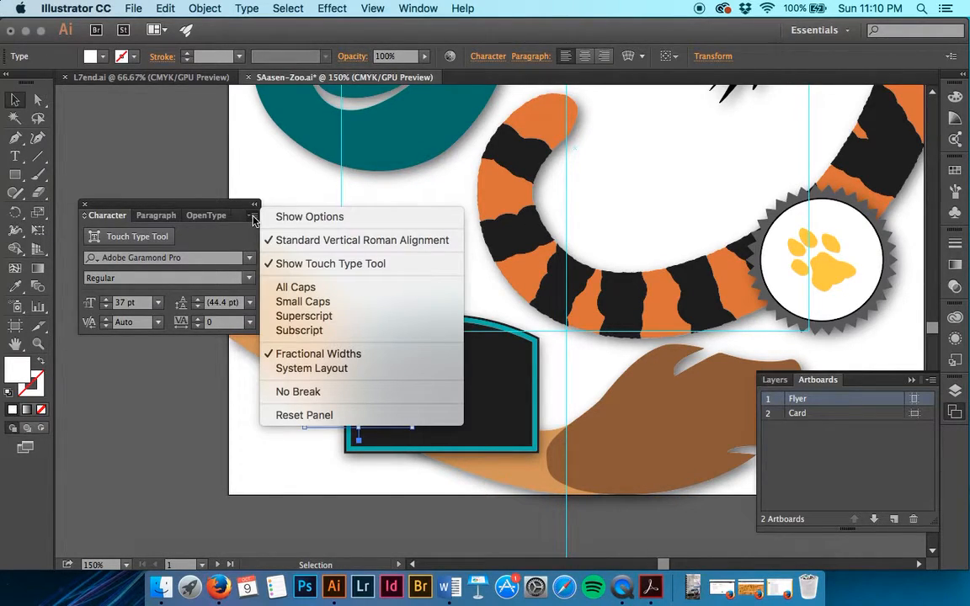
click(290, 218)
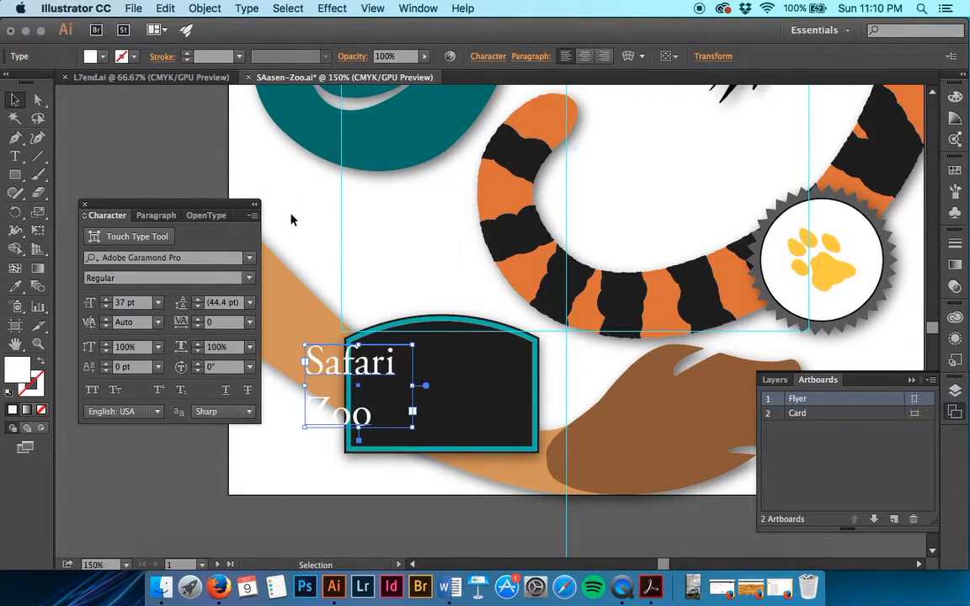
click(255, 216)
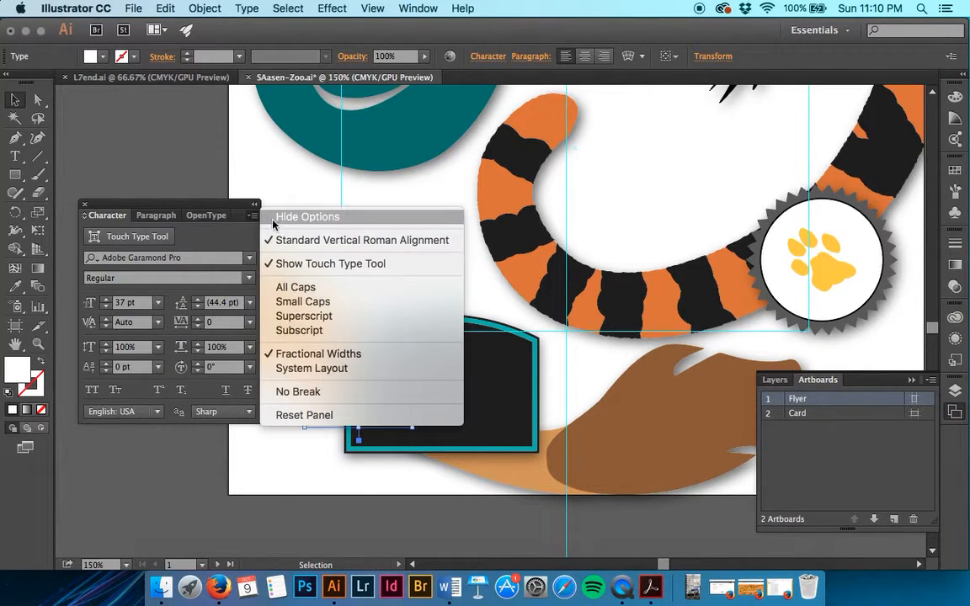
click(240, 230)
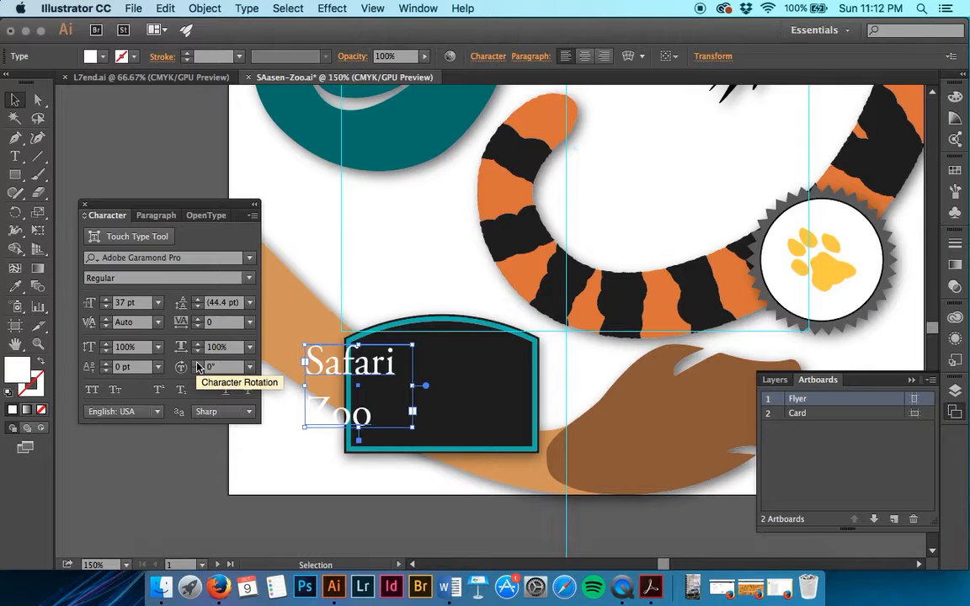
Step: Select all the story text and turn the hidden Background layer's visibility back on
scroll(653, 227, up, 3)
scroll(653, 228, up, 3)
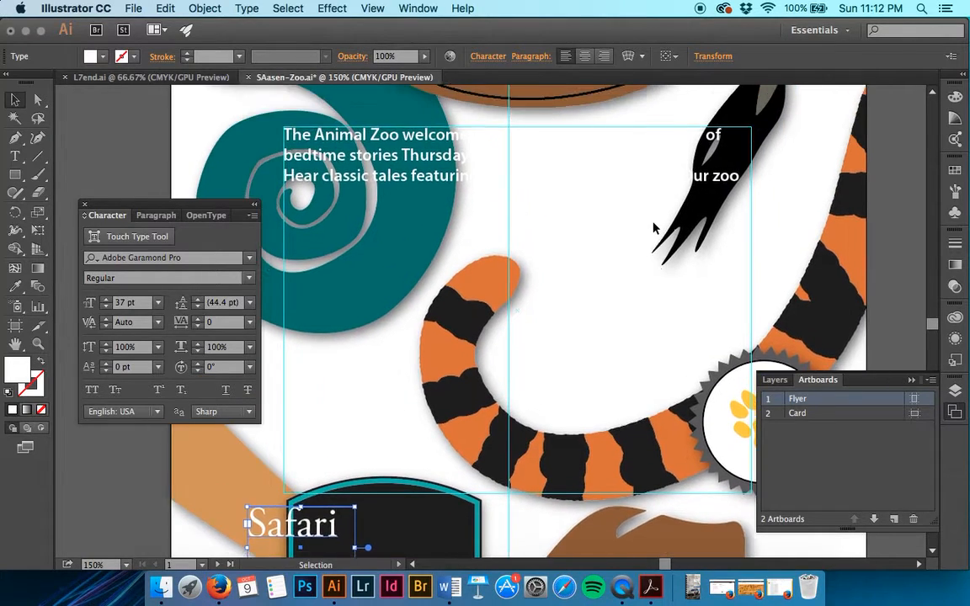
triple_click(556, 199)
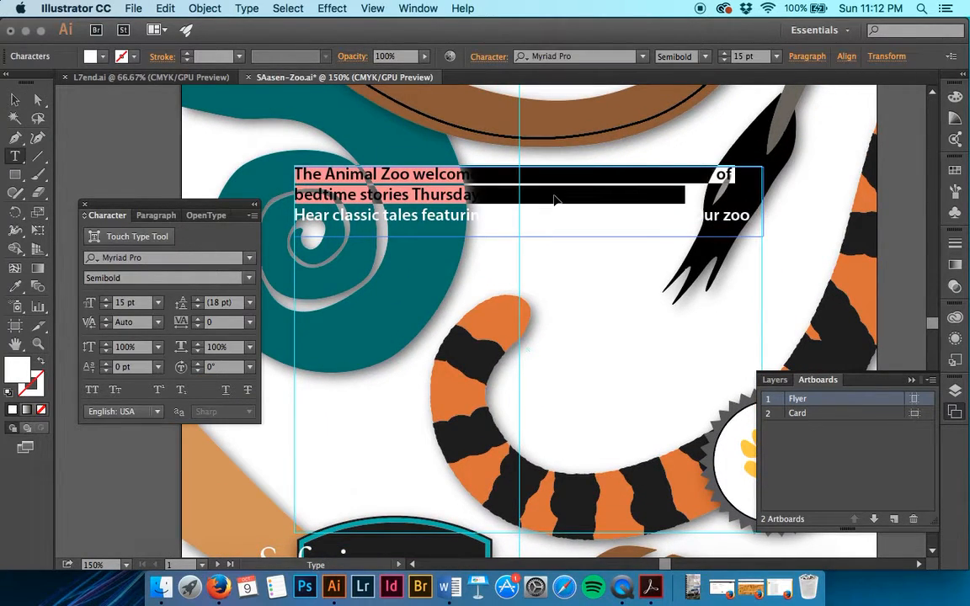
key(super+a)
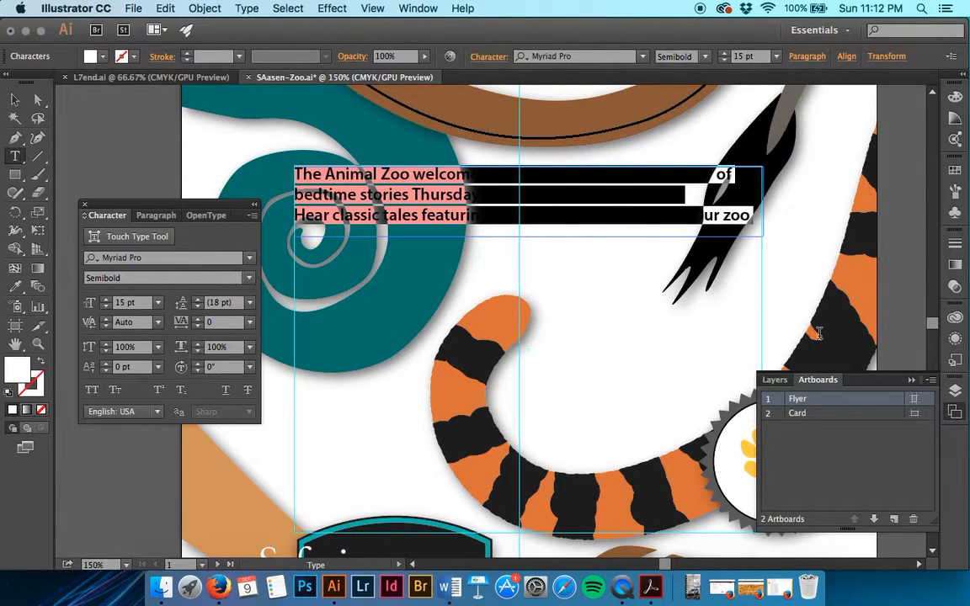
click(955, 392)
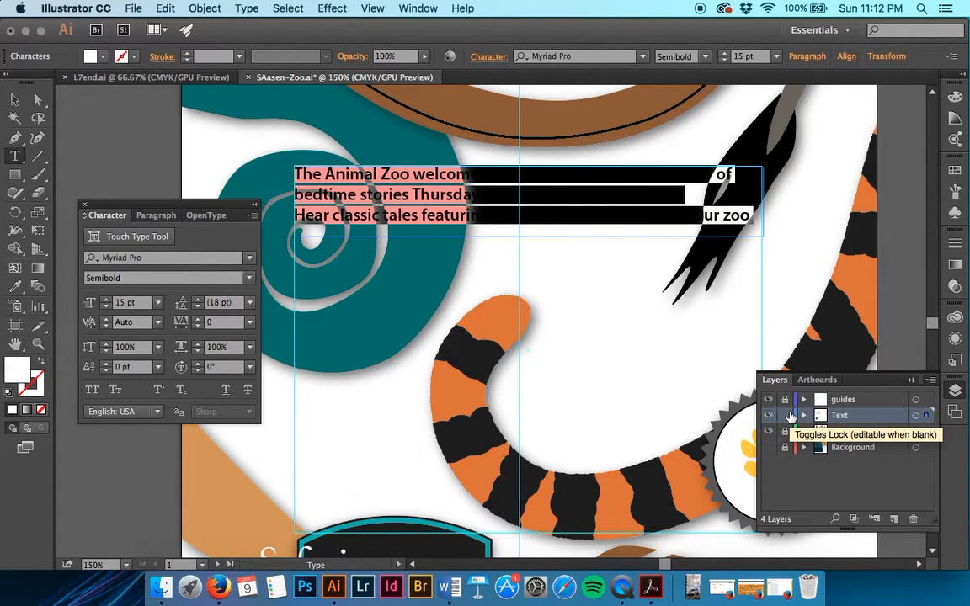
click(767, 447)
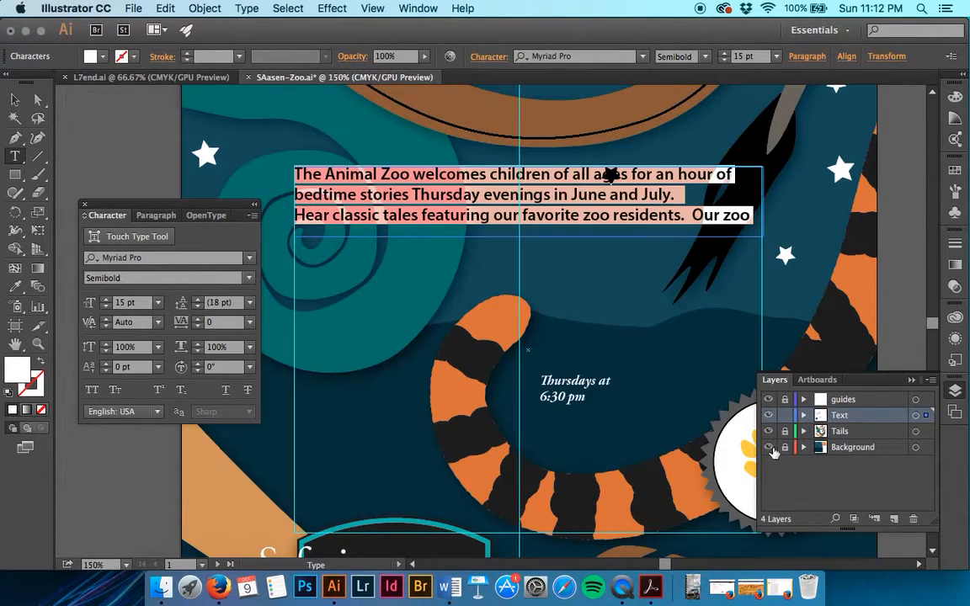
Step: Reduce the selected story text's leading in the Character panel to 17 pt
scroll(606, 366, up, 10)
scroll(606, 366, right, 10)
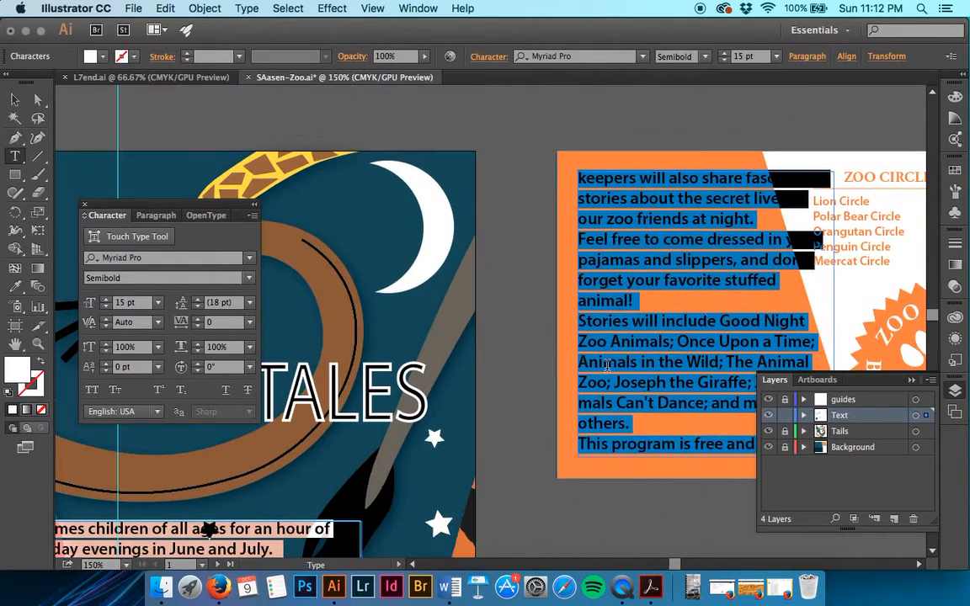
scroll(606, 365, left, 10)
scroll(606, 366, down, 7)
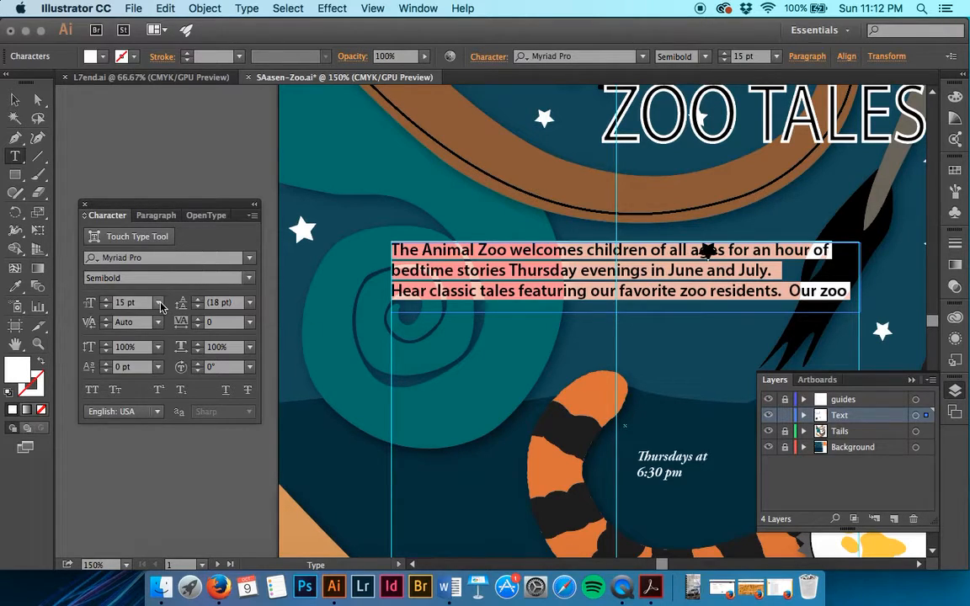
click(485, 59)
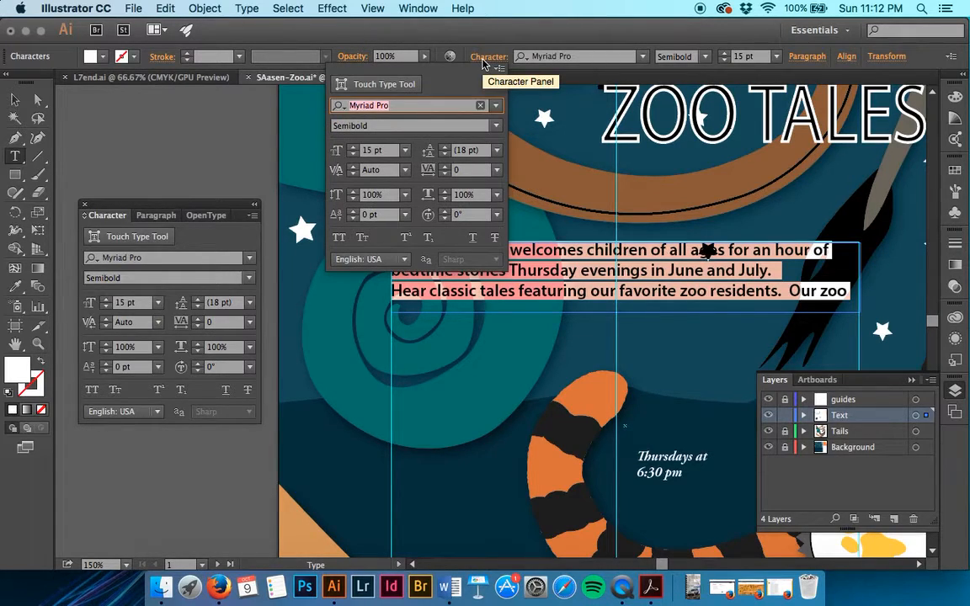
click(485, 59)
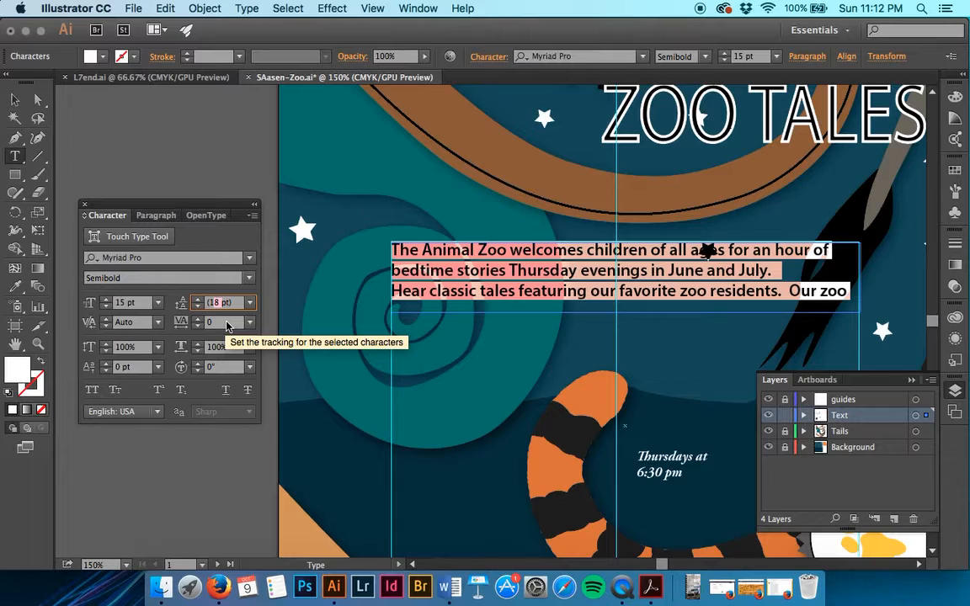
text(17)
key(Tab)
key(Return)
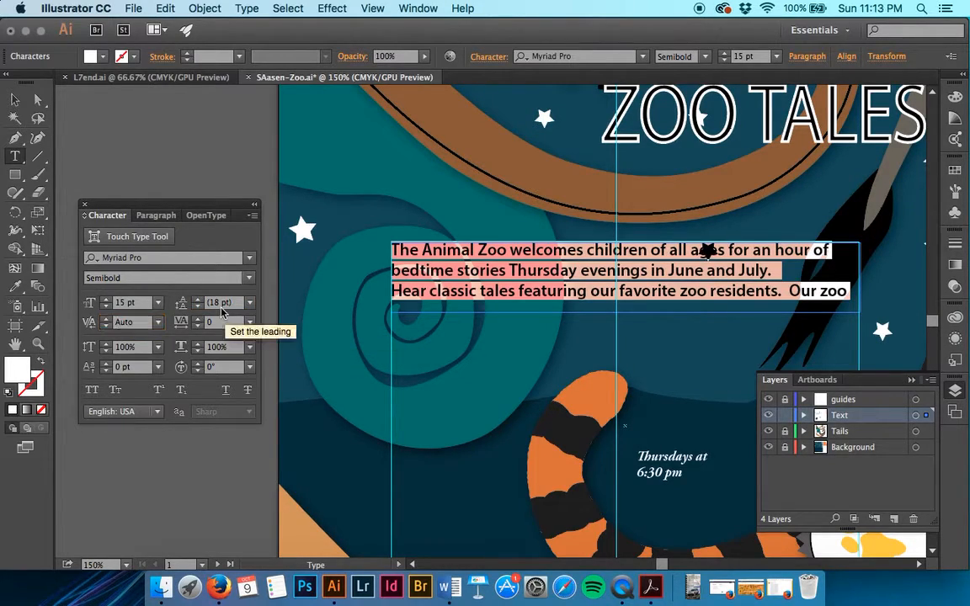
click(215, 304)
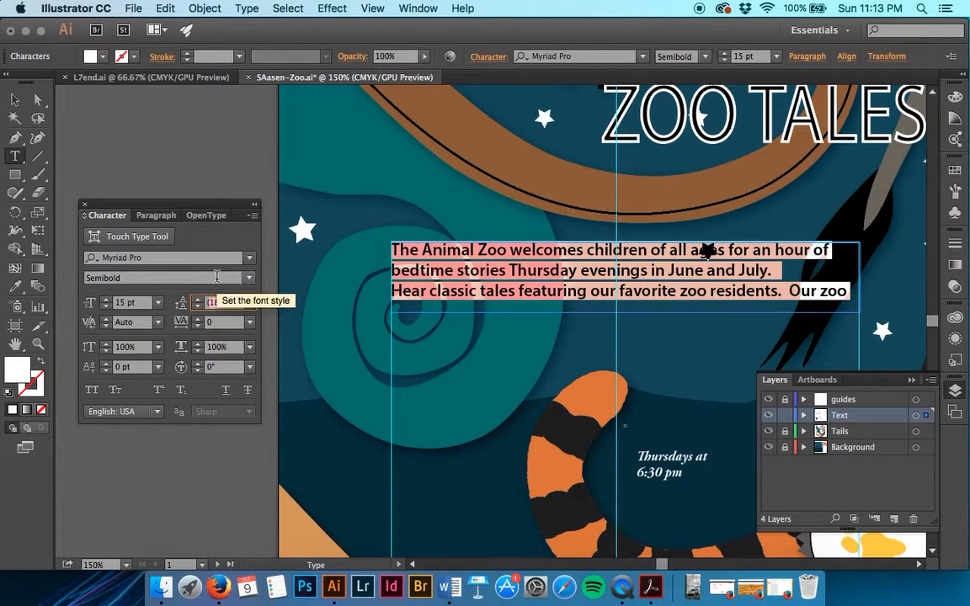
text(7)
key(Tab)
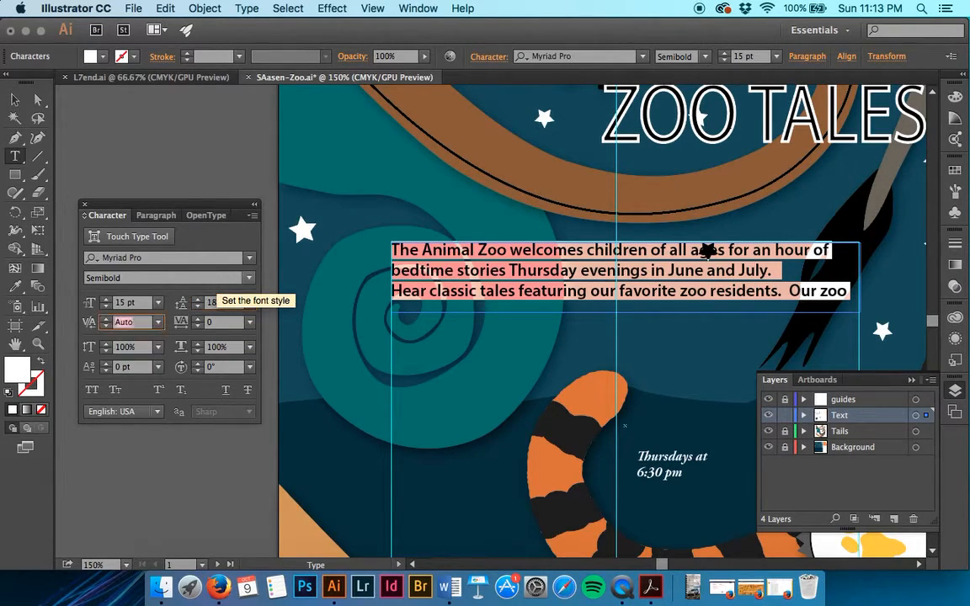
click(216, 303)
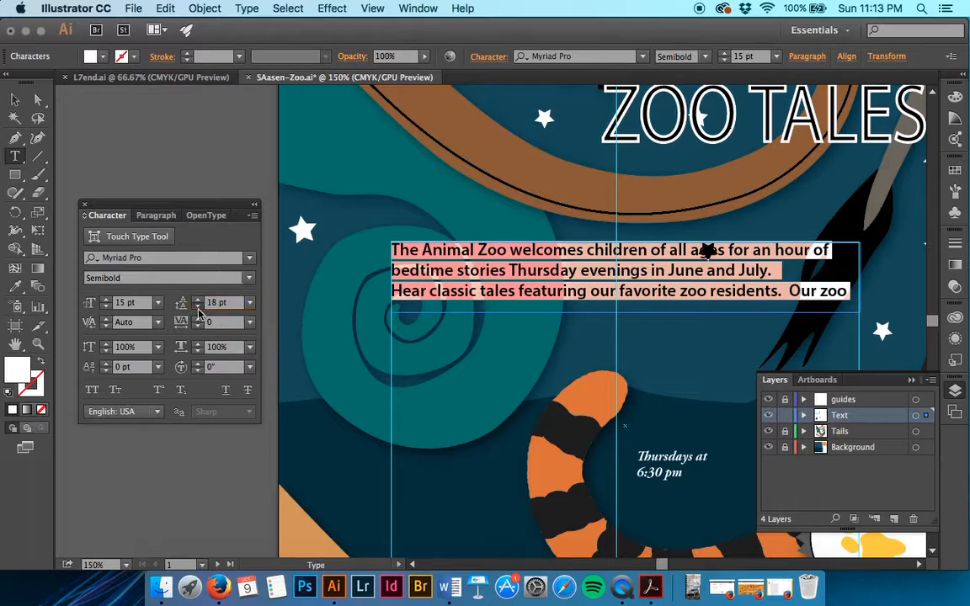
click(197, 307)
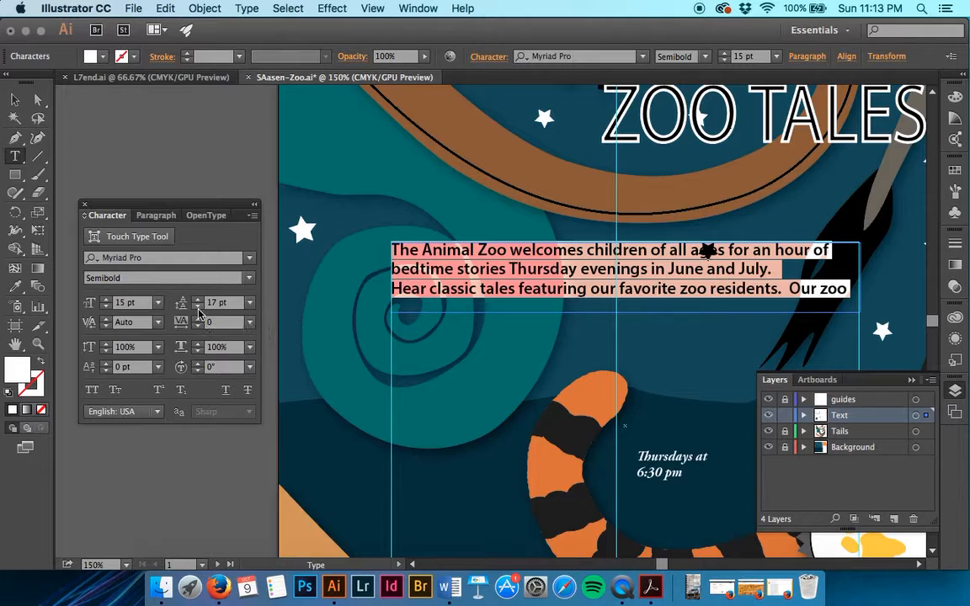
Step: Select the whole Safari Zoo title and set its tracking to -50
scroll(314, 352, down, 5)
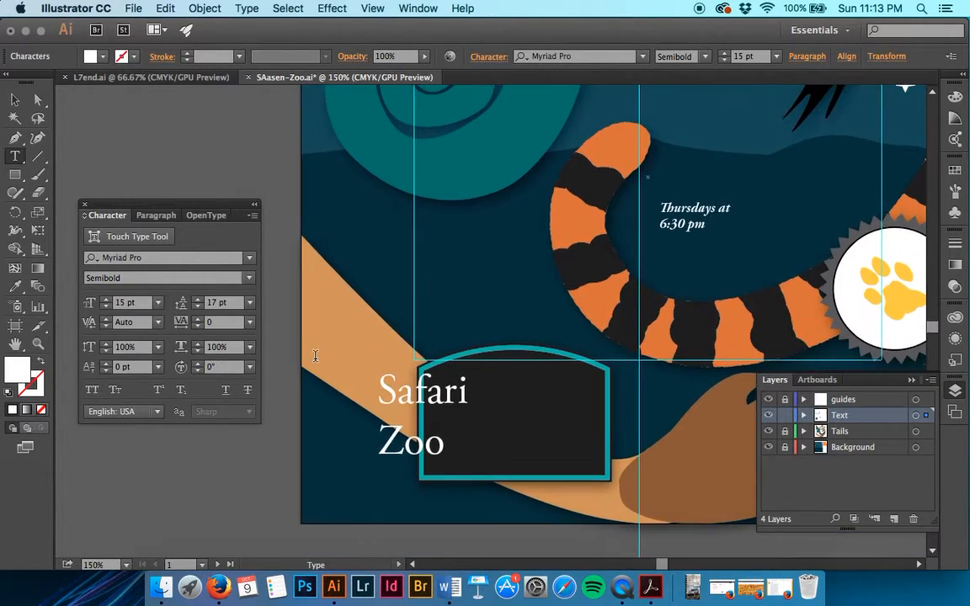
click(377, 389)
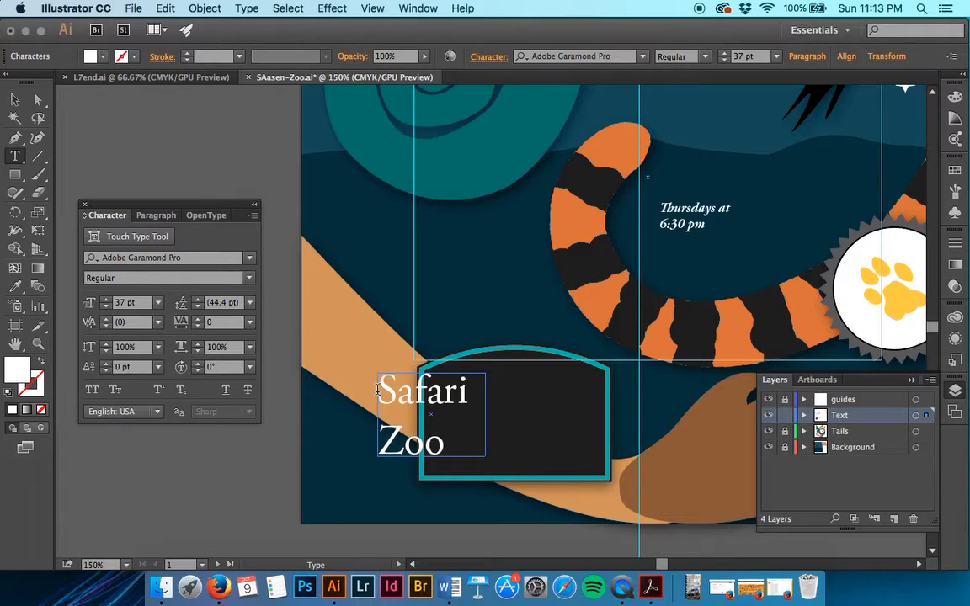
drag(377, 388, 456, 436)
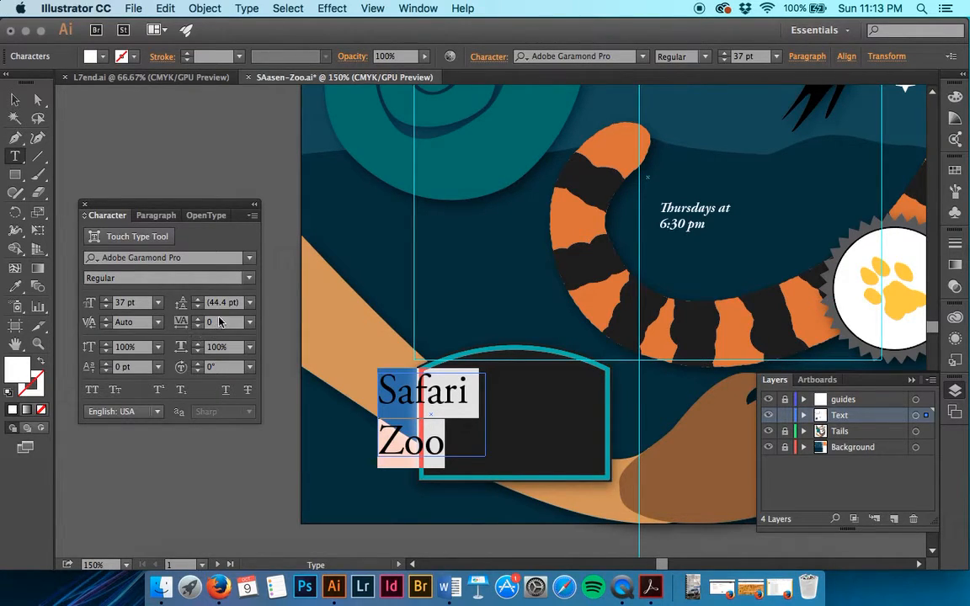
click(214, 323)
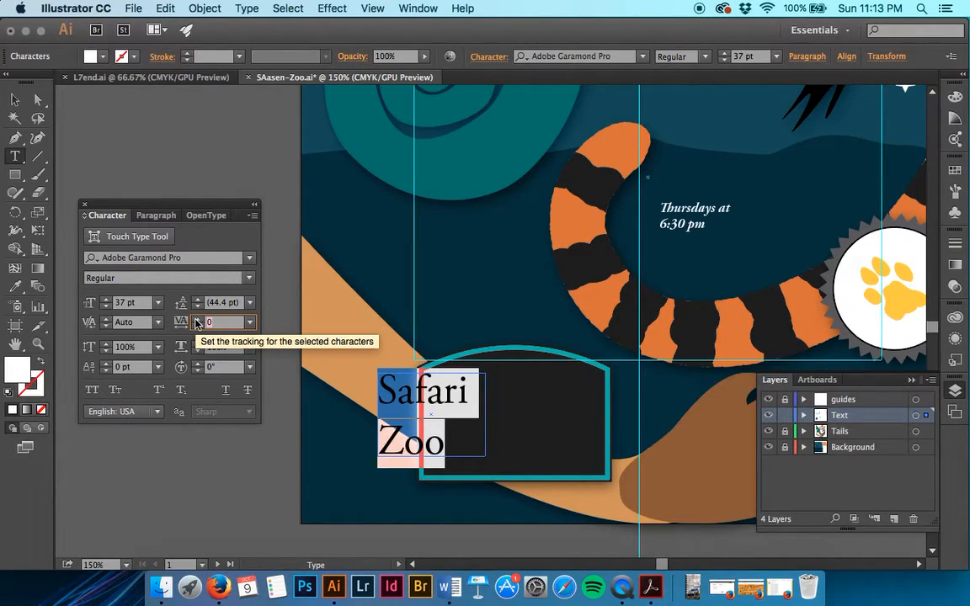
text(-50)
key(Tab)
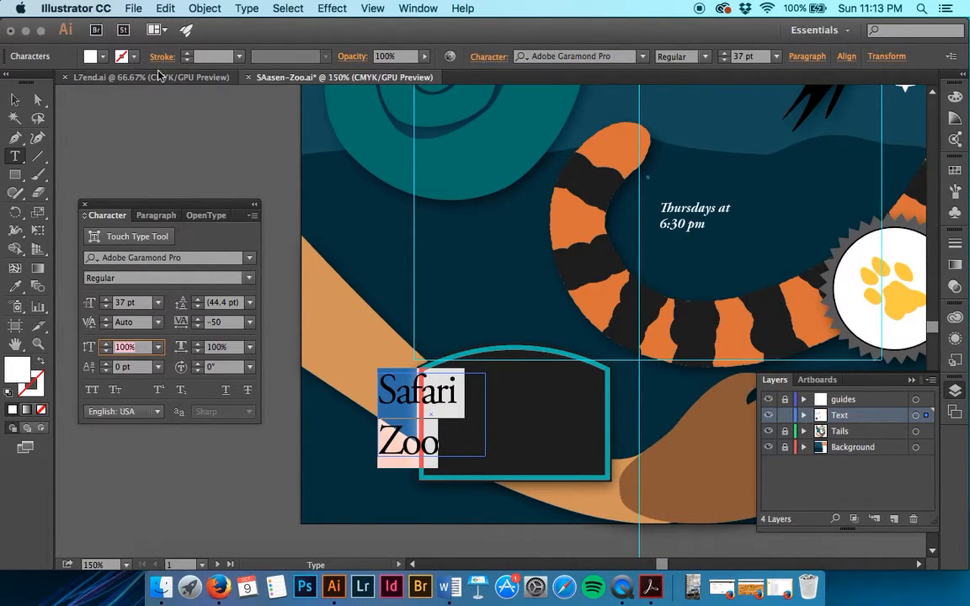
click(257, 7)
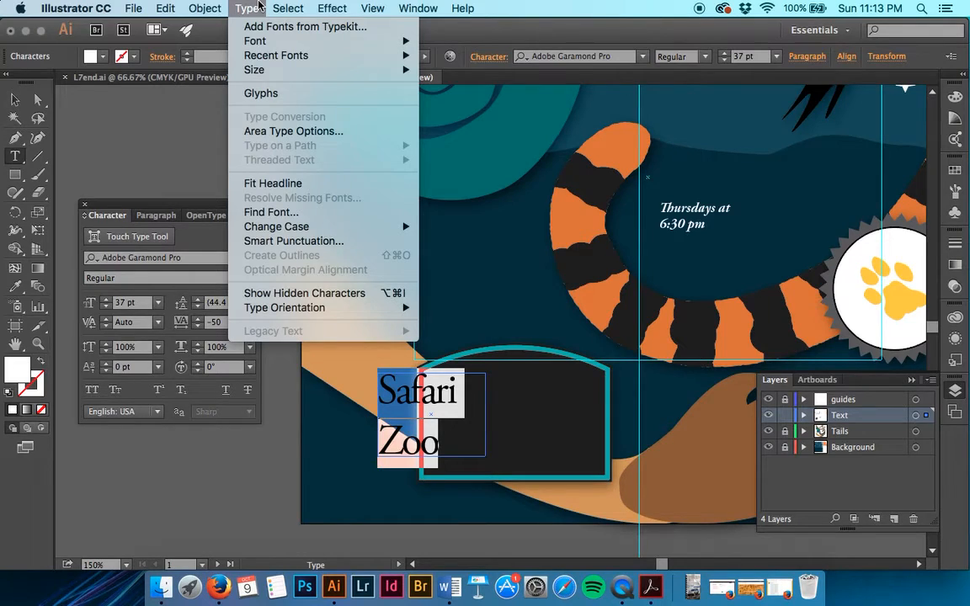
Step: Change Safari Zoo to UPPERCASE and widen its frame so SAFARI and ZOO each fit
mouse_move(387, 227)
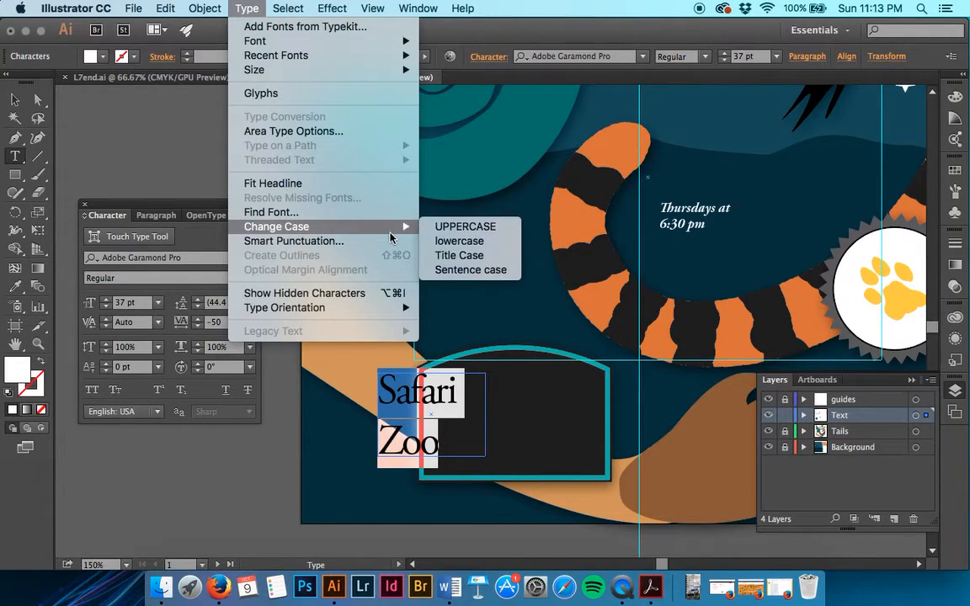
click(463, 226)
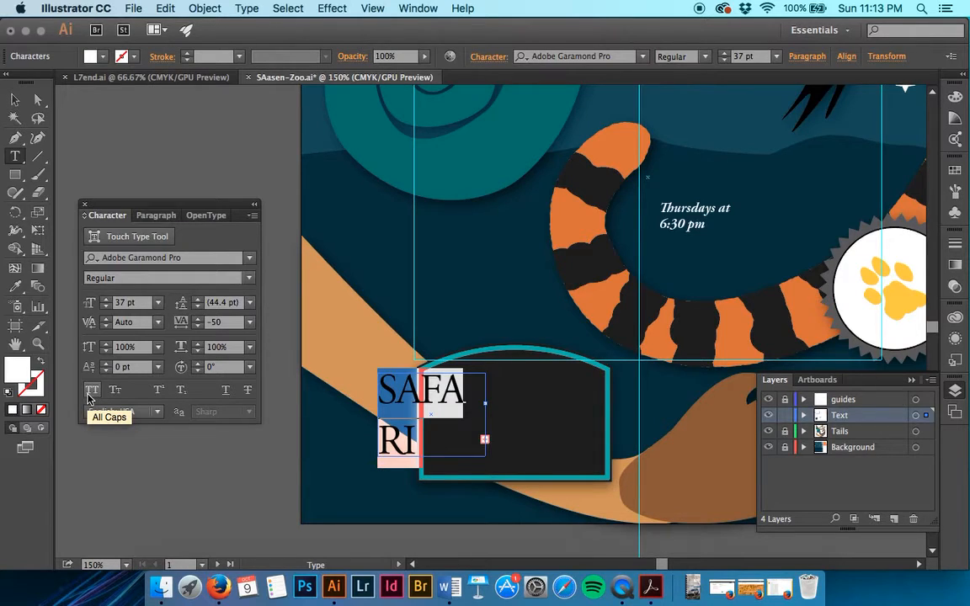
click(16, 101)
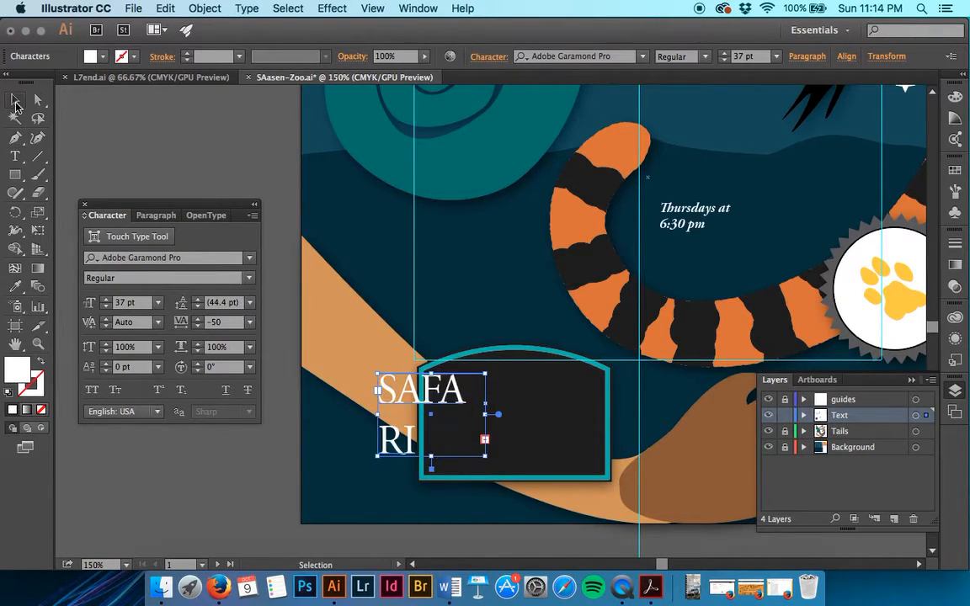
drag(485, 456, 556, 467)
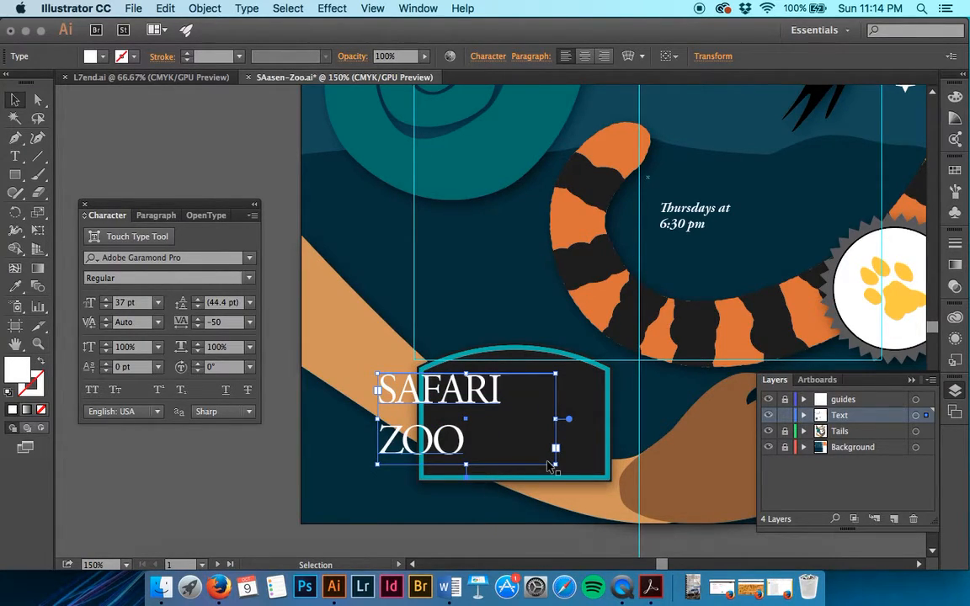
Step: Set the Thursdays at 6:30 pm text to 33 pt
scroll(547, 465, right, 10)
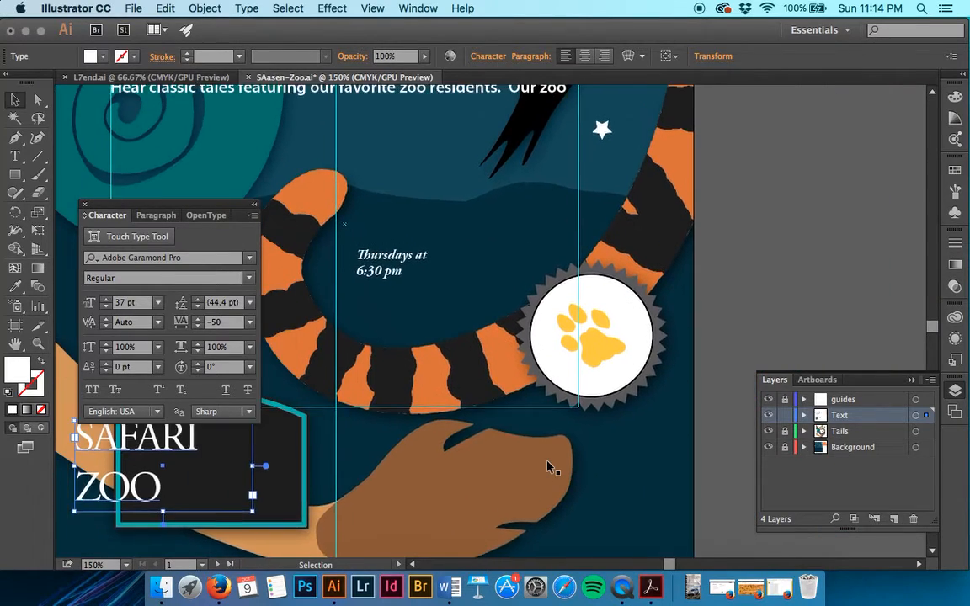
scroll(548, 466, up, 2)
scroll(548, 466, left, 2)
triple_click(439, 316)
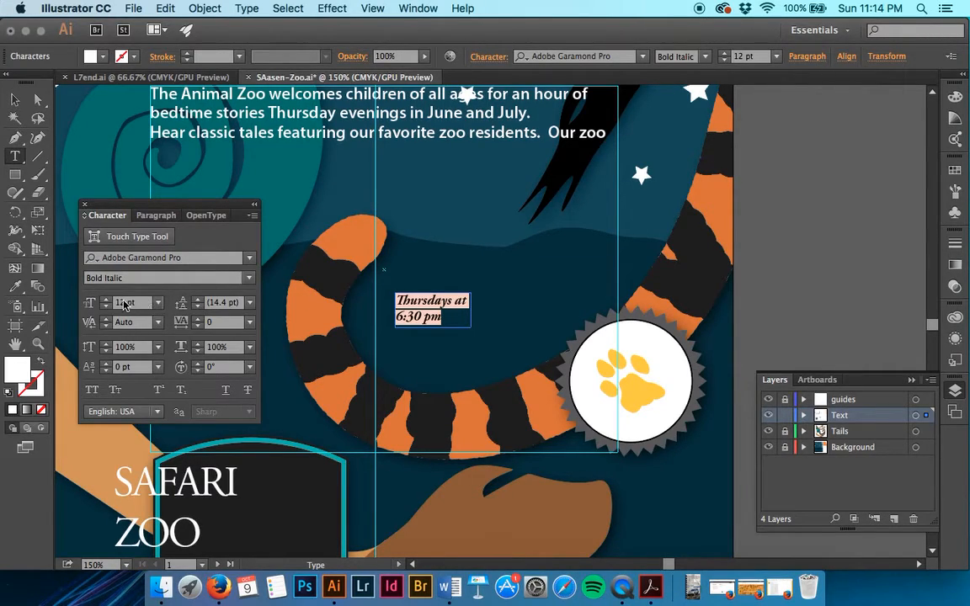
click(93, 303)
text(33)
key(Tab)
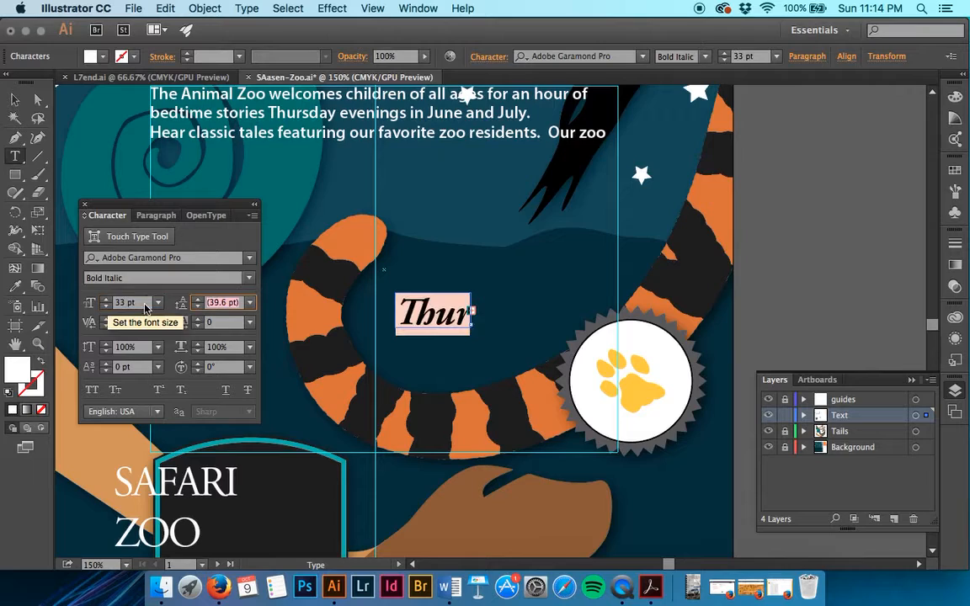
key(Escape)
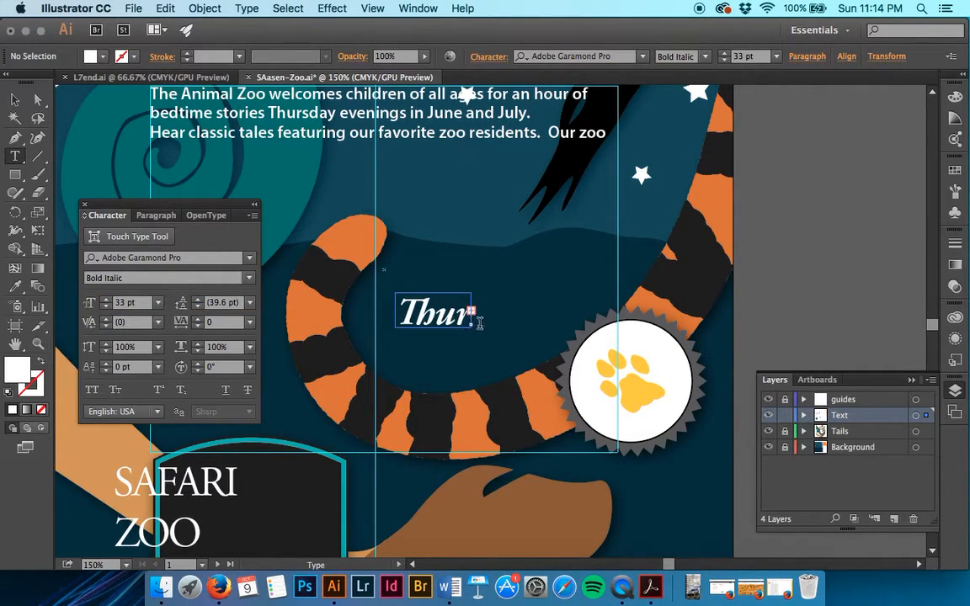
Step: Enlarge the time text's frame so the whole text shows
click(14, 98)
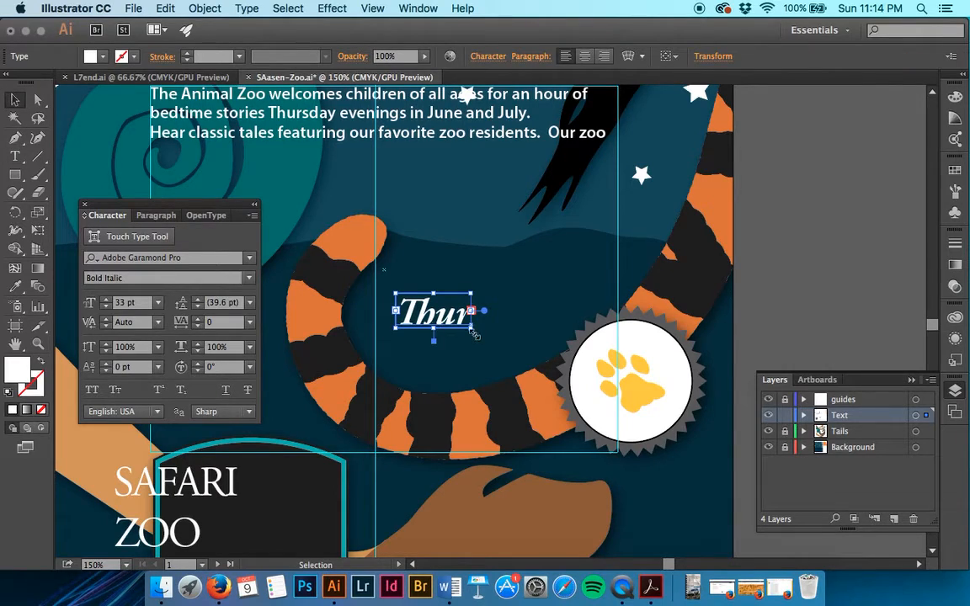
drag(471, 327, 610, 382)
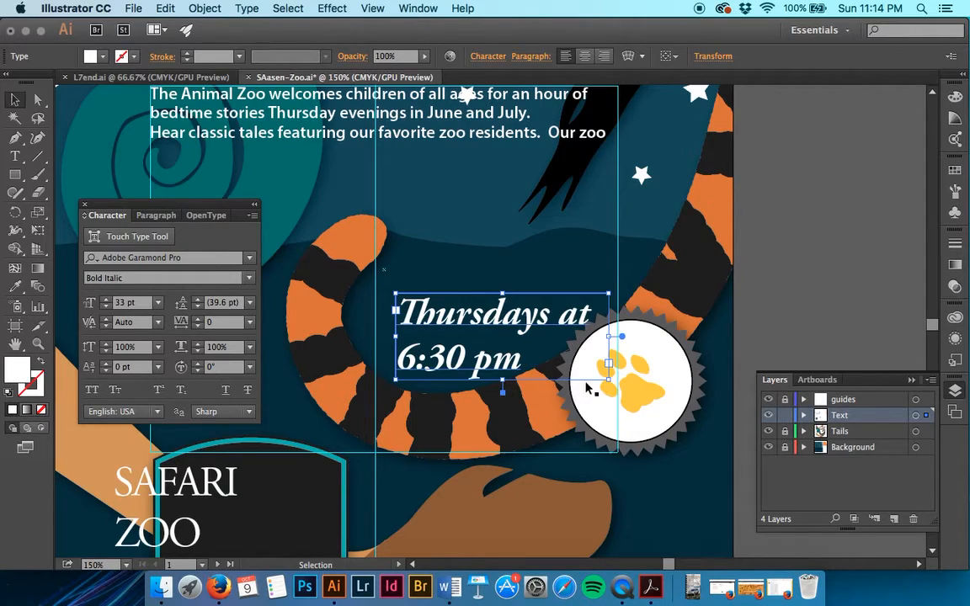
triple_click(509, 349)
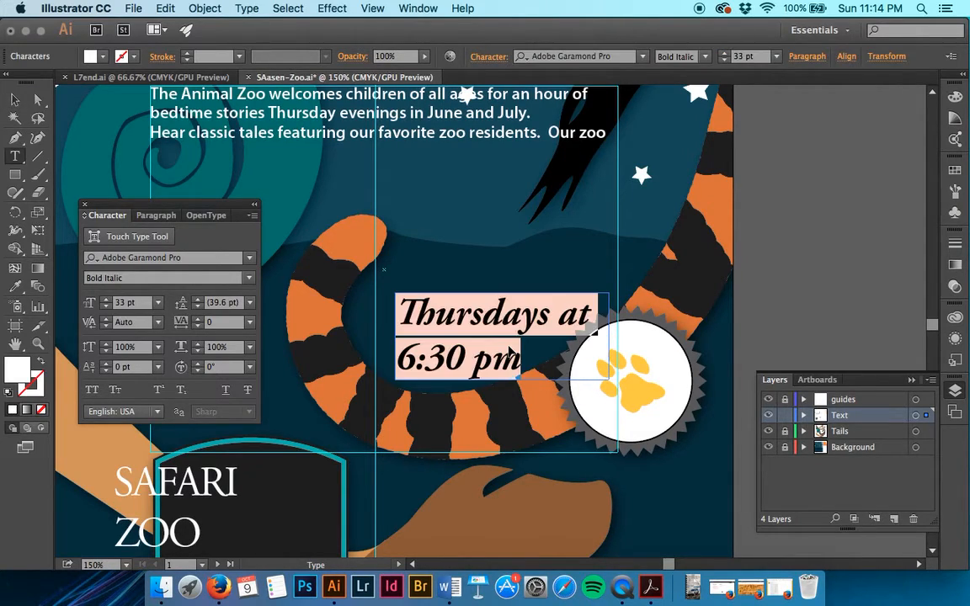
Step: Give the Thursdays text a 120% vertical scale and save the flyer
click(123, 347)
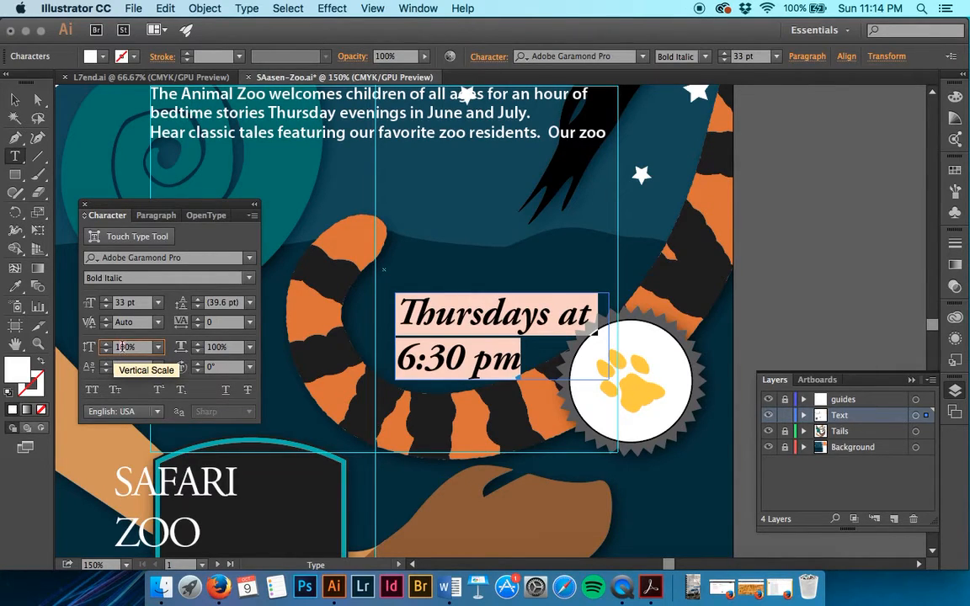
key(BackSpace)
text(2)
key(Tab)
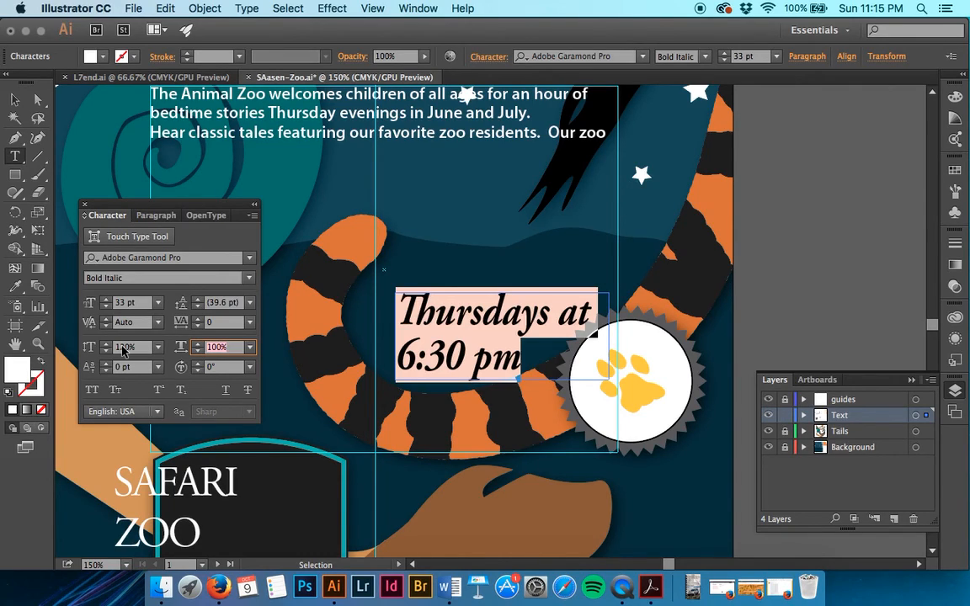
key(super+s)
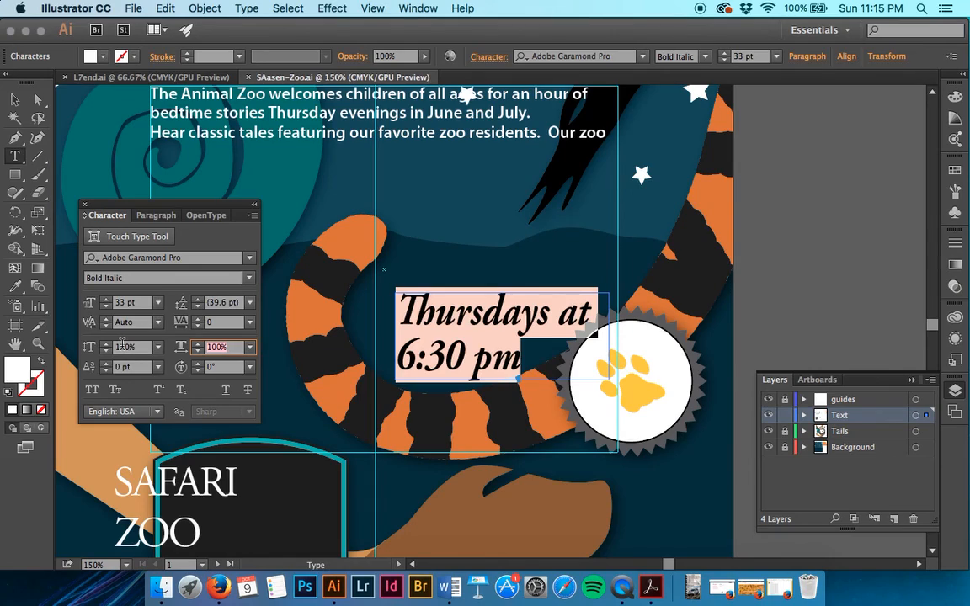